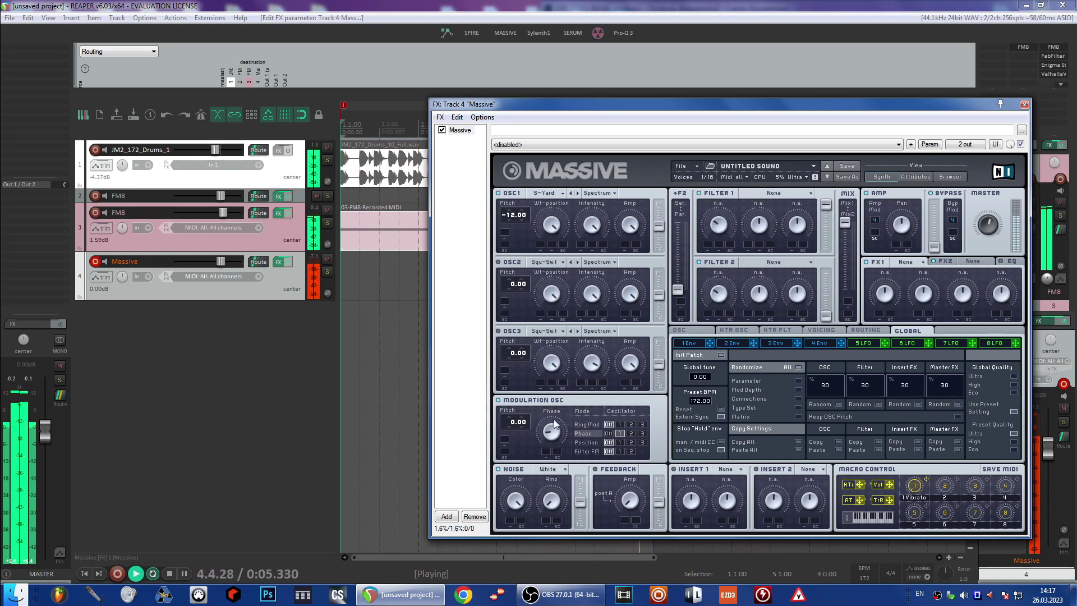
Stop the project playback
{"action": "key", "text": "space"}
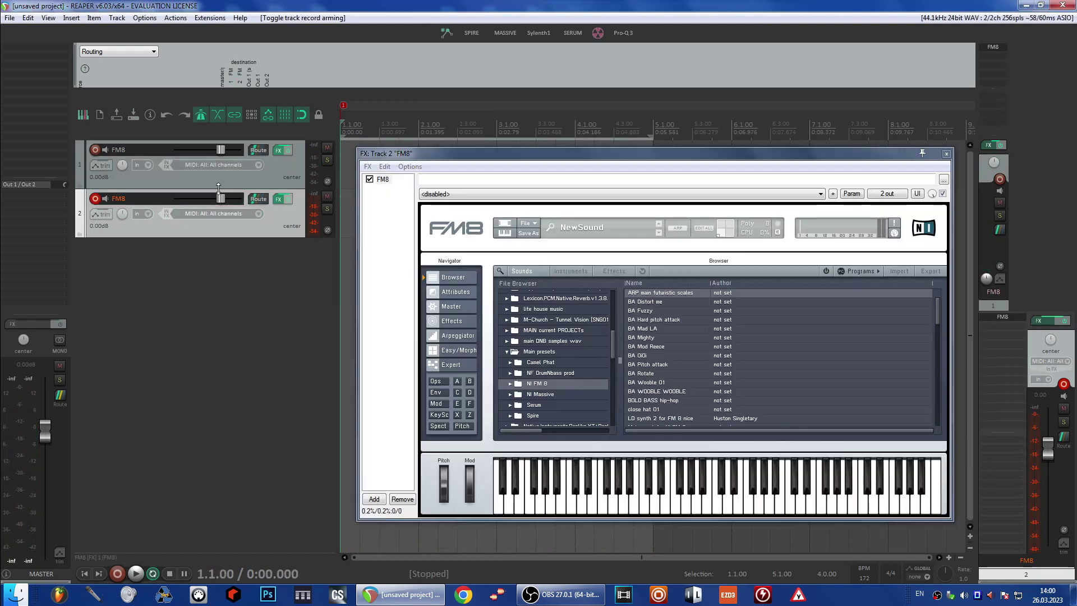
Shrink the height of the first FM8 track and color the second FM8 track pink
{"action": "left_click_drag", "start_coordinate": [218, 187], "coordinate": [215, 134]}
{"action": "left_click", "coordinate": [277, 191]}
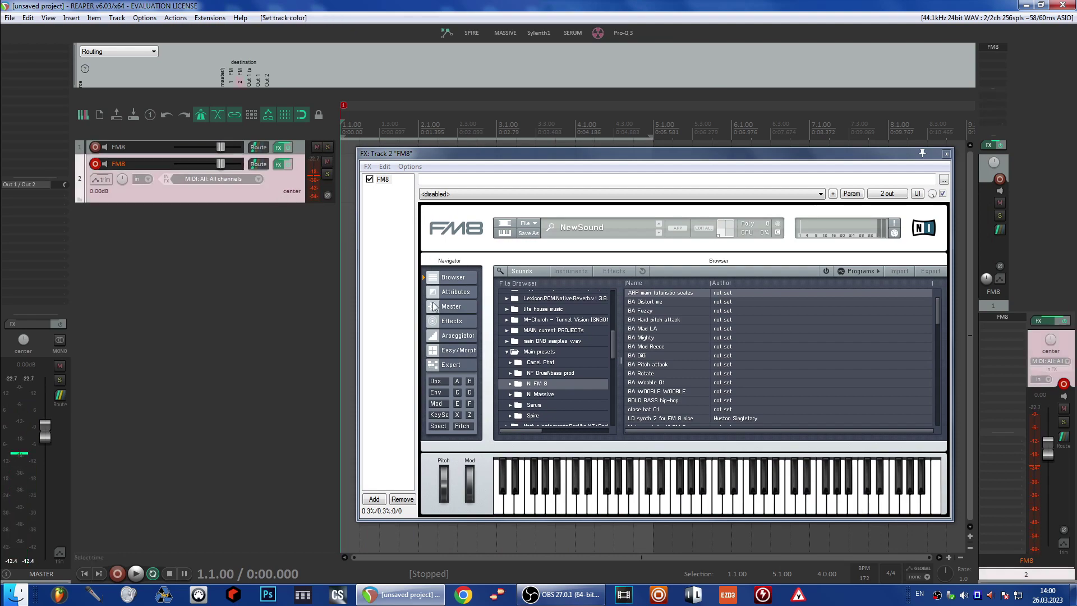
Route operator F to the output at 100 in the FM matrix and set its ratio to 4.0000
{"action": "left_click", "coordinate": [470, 403]}
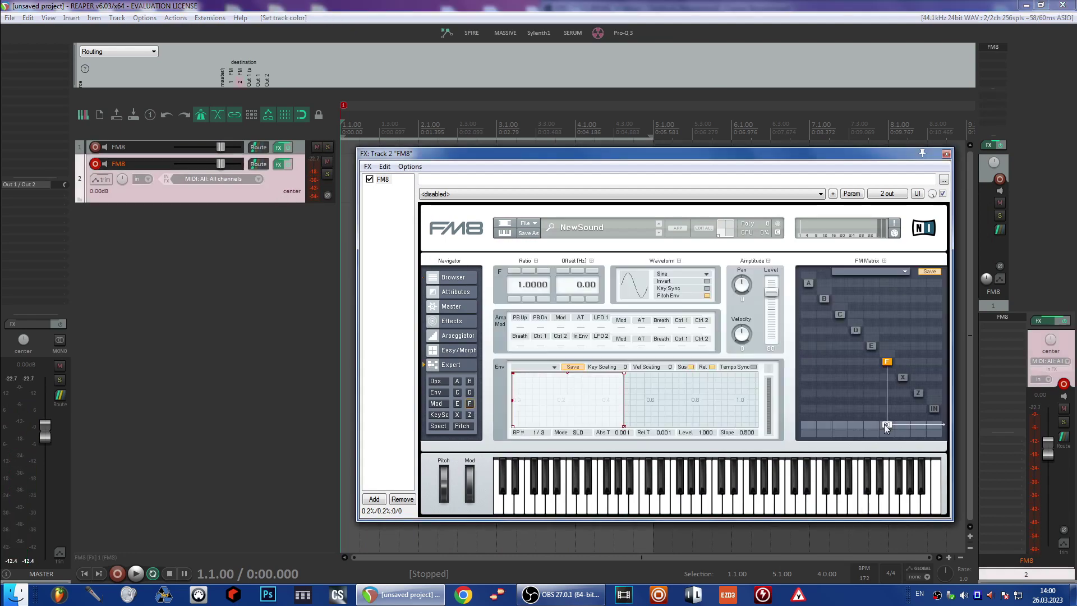
{"action": "left_click_drag", "start_coordinate": [884, 424], "coordinate": [887, 393]}
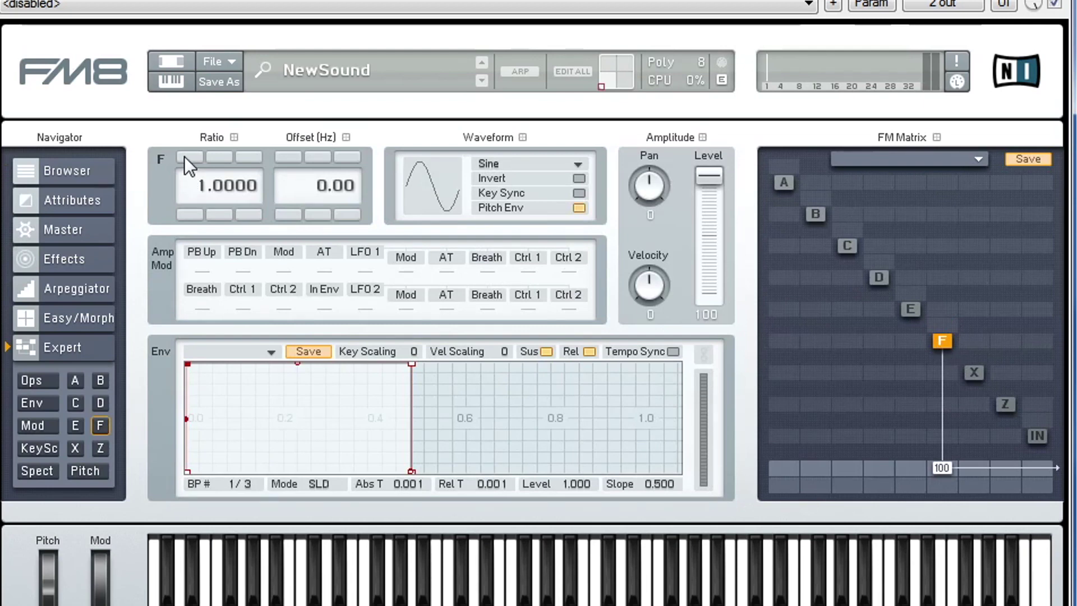
{"action": "left_click", "coordinate": [189, 157]}
{"action": "left_click", "coordinate": [188, 156]}
Shape operator F's envelope with a near-instant attack, a decay to level 0.633 and a 0.022 release with slope 0.580
{"action": "left_click_drag", "start_coordinate": [188, 365], "coordinate": [196, 335]}
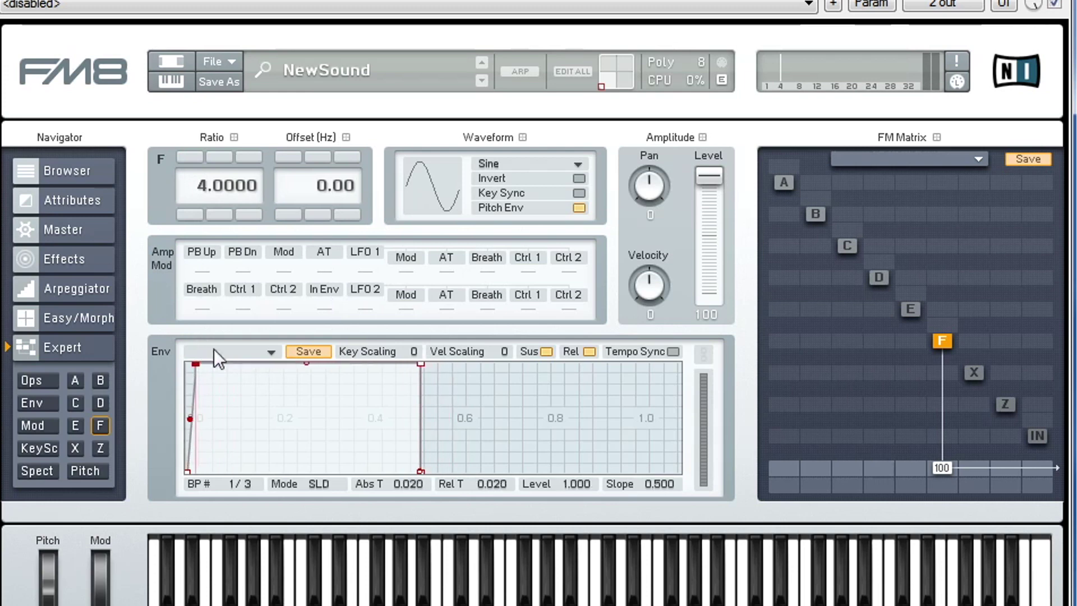
{"action": "left_click_drag", "start_coordinate": [422, 472], "coordinate": [445, 484]}
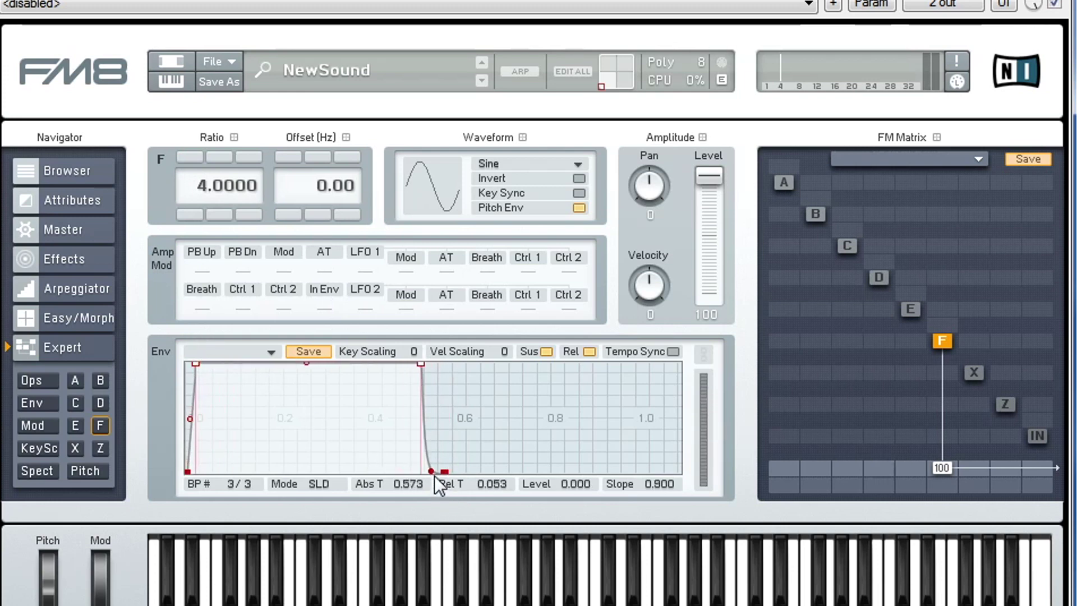
{"action": "left_click_drag", "start_coordinate": [441, 441], "coordinate": [439, 433]}
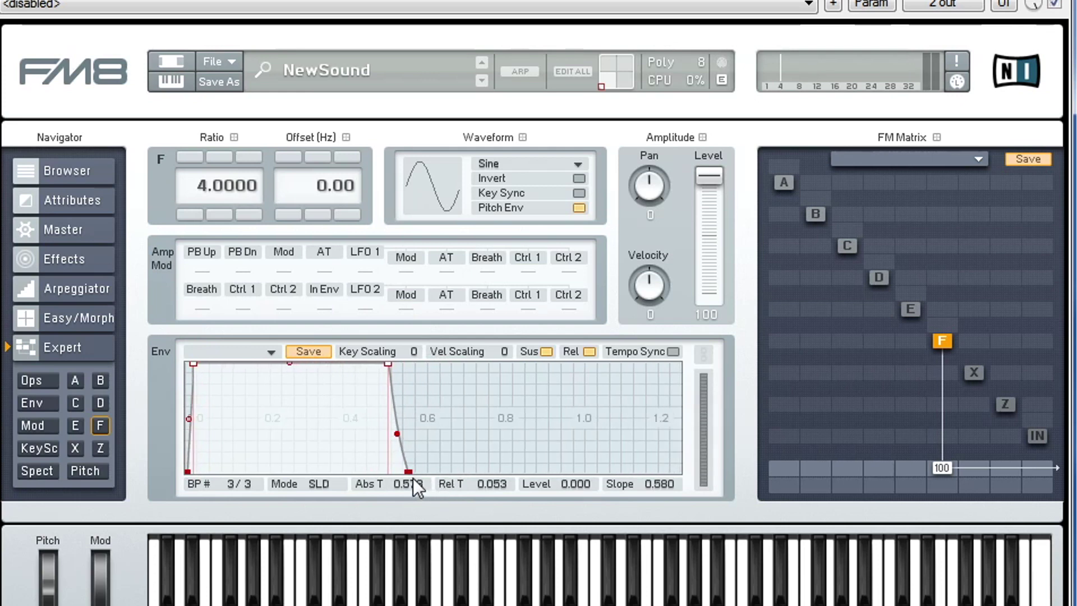
{"action": "left_click_drag", "start_coordinate": [410, 472], "coordinate": [396, 483]}
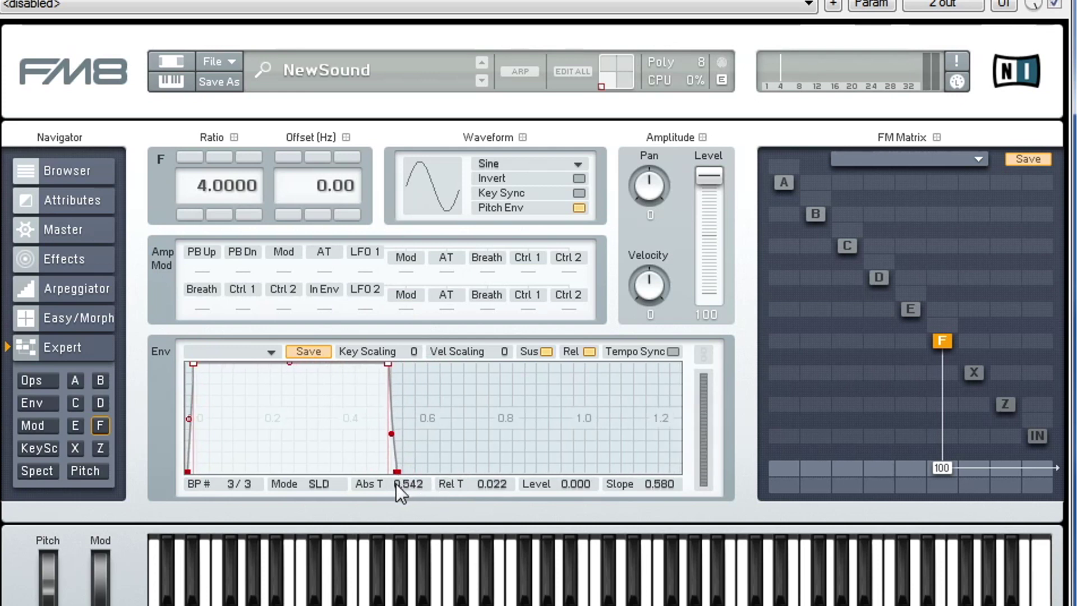
{"action": "left_click_drag", "start_coordinate": [195, 365], "coordinate": [188, 342]}
{"action": "left_click_drag", "start_coordinate": [382, 362], "coordinate": [394, 403]}
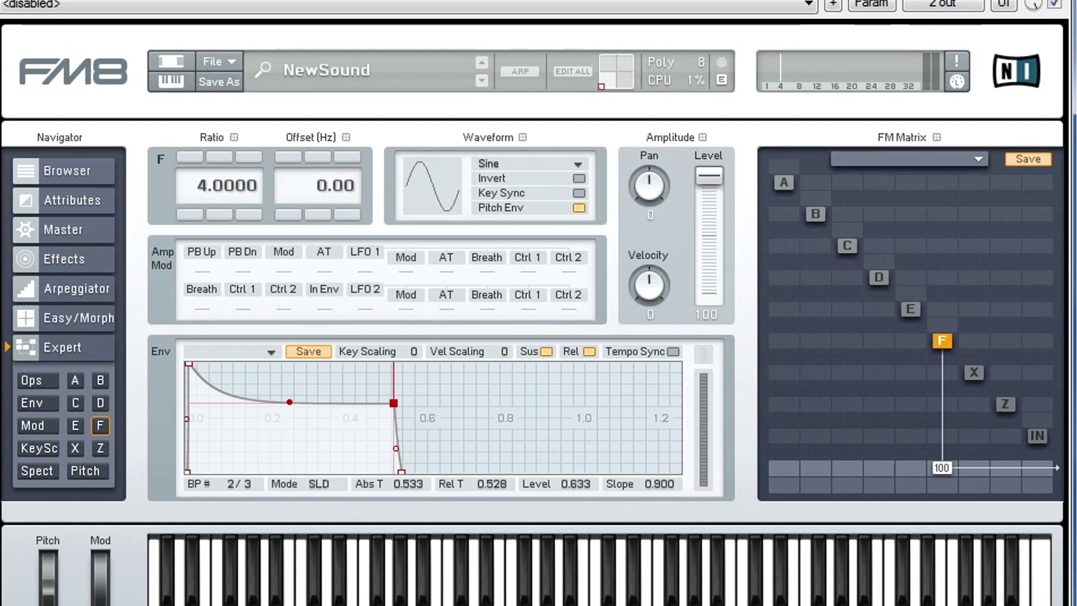
Switch operator F's waveform to Soft Square and set its envelope's decay slope to 0.950 and sustain level to 0.745
{"action": "left_click_drag", "start_coordinate": [437, 178], "coordinate": [447, 151]}
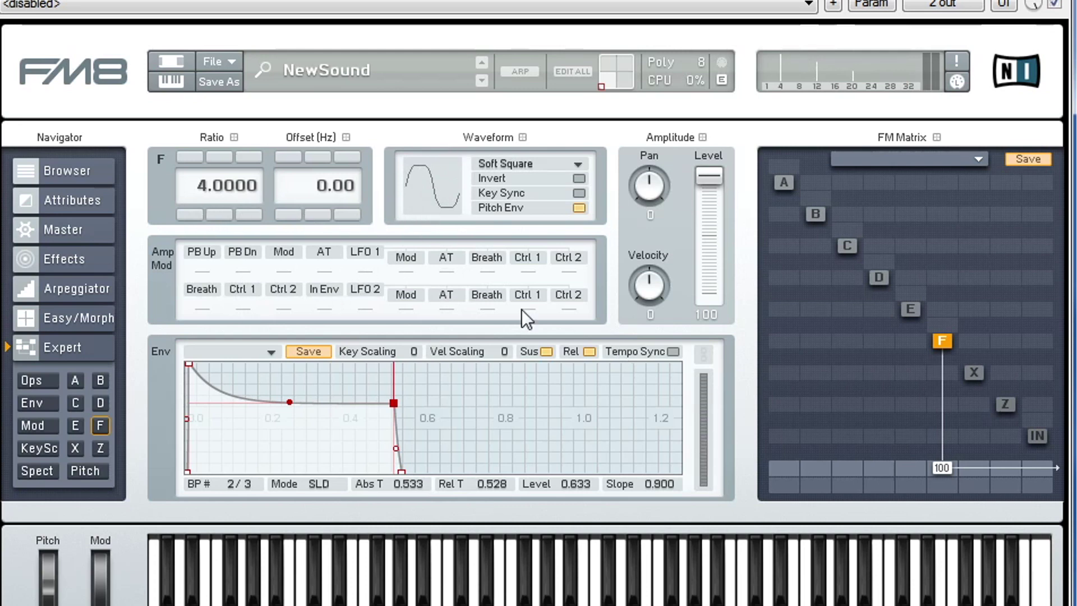
{"action": "left_click_drag", "start_coordinate": [285, 406], "coordinate": [399, 395]}
{"action": "left_click_drag", "start_coordinate": [296, 395], "coordinate": [290, 462]}
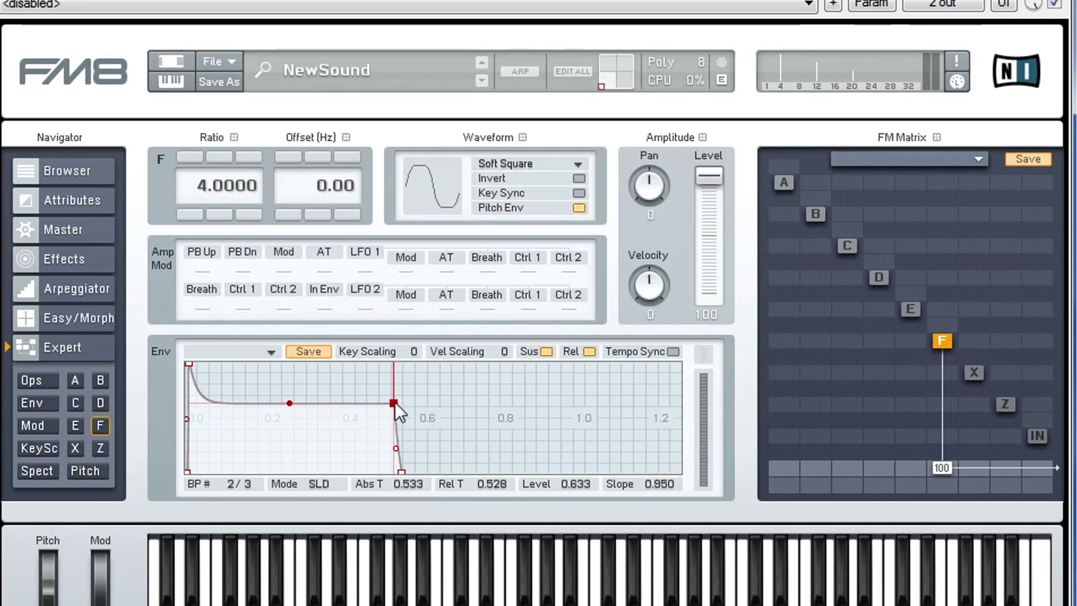
{"action": "left_click_drag", "start_coordinate": [395, 402], "coordinate": [398, 392]}
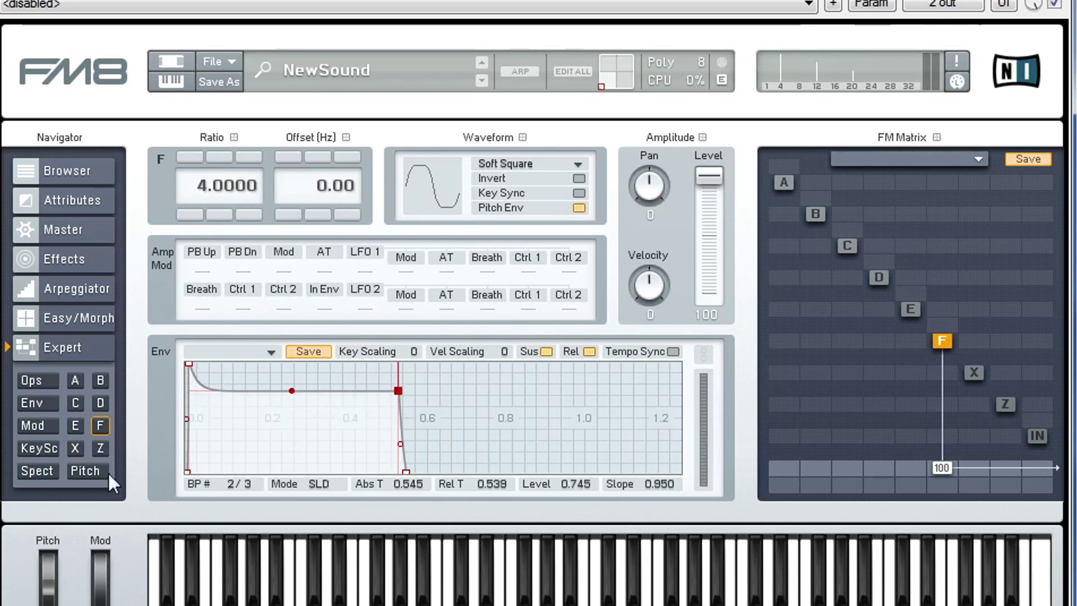
Open the arpeggiator and extend its pattern to 16 steps, leaving the arpeggiator switched off
{"action": "left_click", "coordinate": [84, 287]}
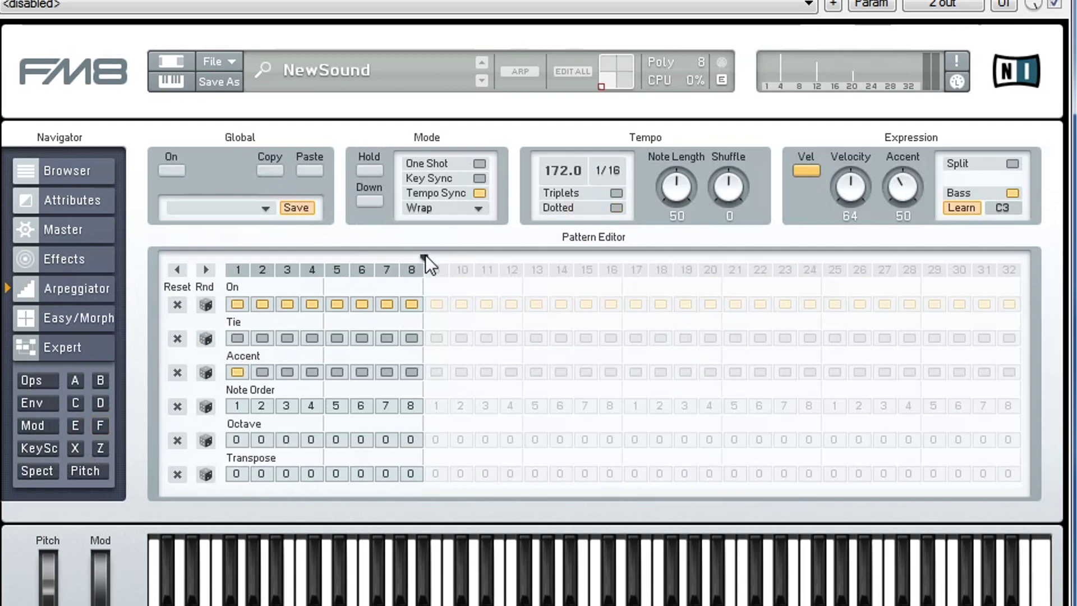
{"action": "mouse_move", "coordinate": [426, 255]}
{"action": "left_mouse_down"}
{"action": "mouse_move", "coordinate": [606, 324]}
{"action": "mouse_move", "coordinate": [614, 315]}
{"action": "left_mouse_up"}
{"action": "left_click", "coordinate": [161, 168]}
{"action": "left_click", "coordinate": [169, 166]}
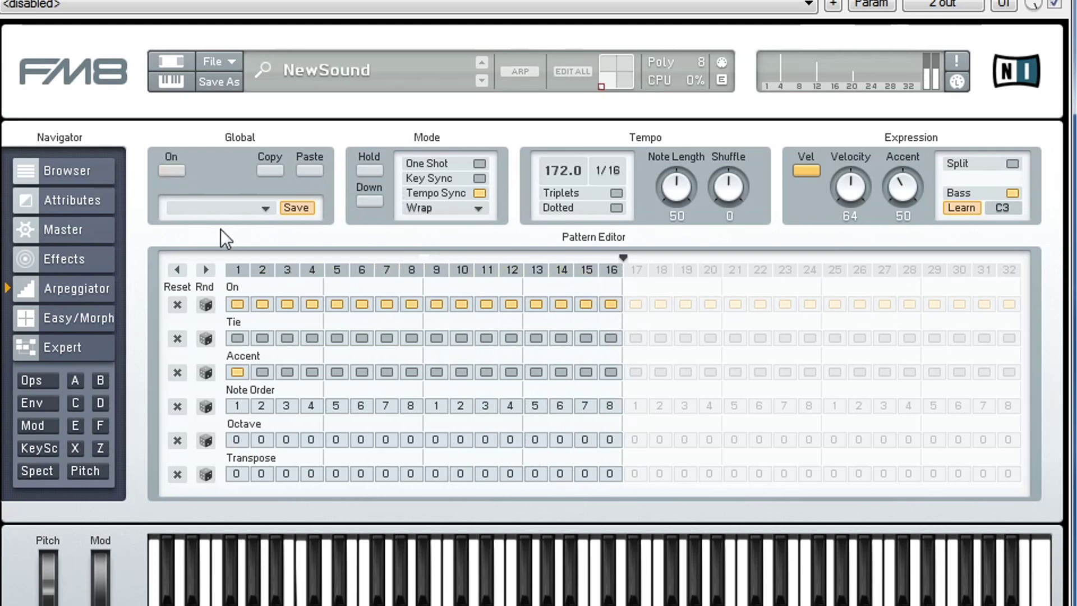
Transpose arpeggiator step 3 by -5, step 4 by -4, step 6 by -7 and step 8 by 7
{"action": "left_click", "coordinate": [287, 474]}
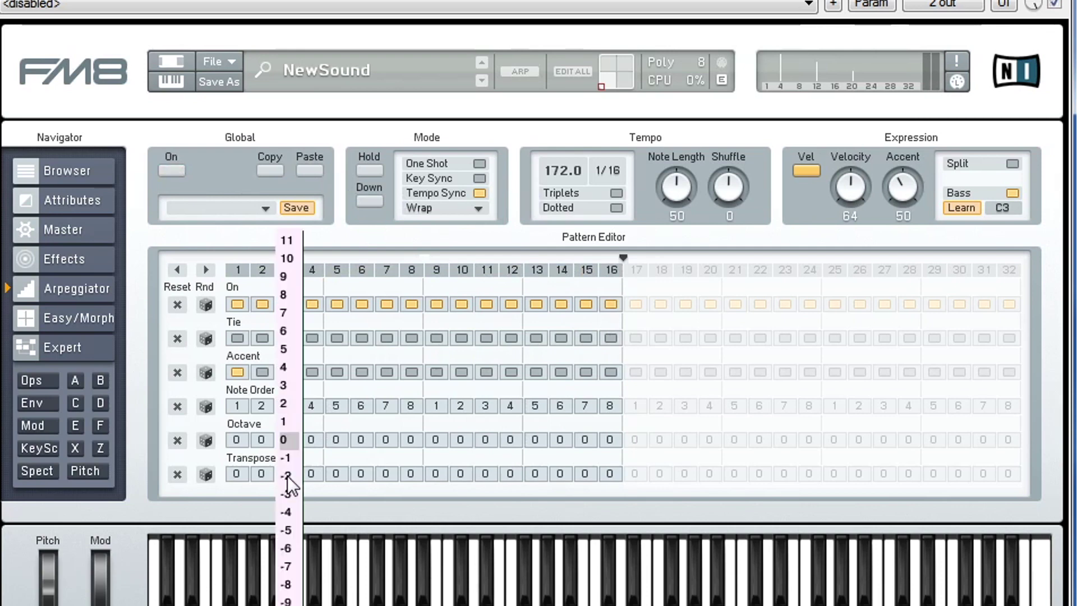
{"action": "left_click", "coordinate": [287, 475]}
{"action": "left_click", "coordinate": [287, 475]}
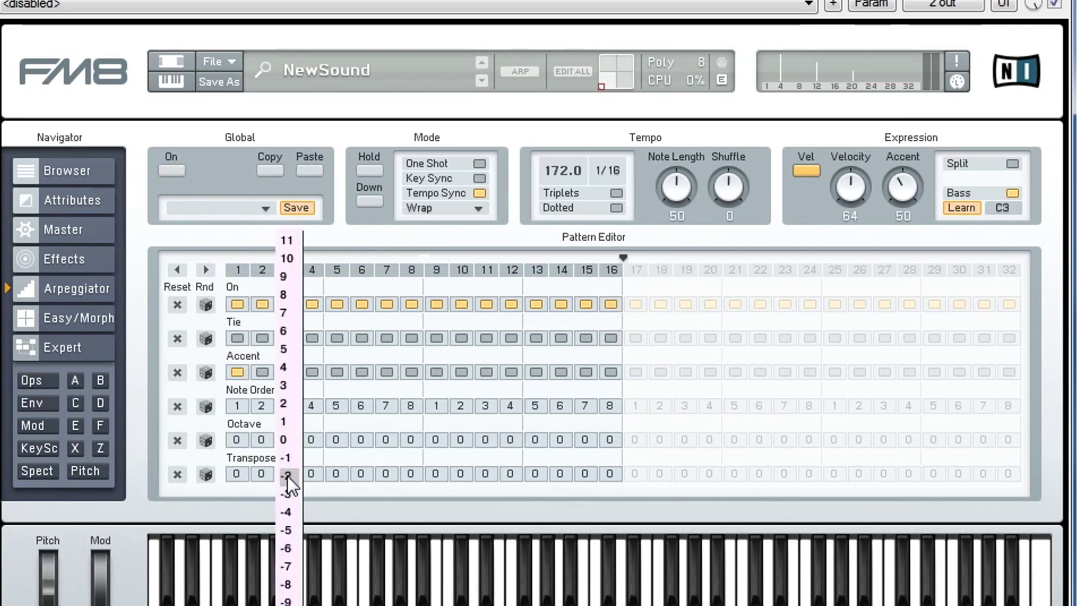
{"action": "left_click", "coordinate": [291, 529]}
{"action": "left_click", "coordinate": [312, 475]}
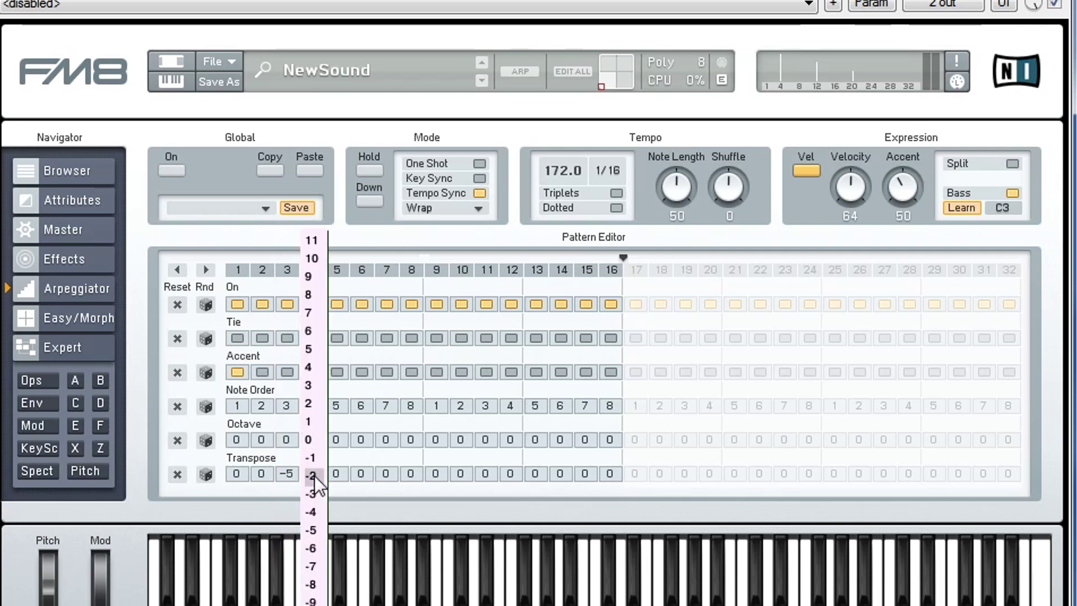
{"action": "left_click", "coordinate": [313, 512]}
{"action": "left_click", "coordinate": [361, 474]}
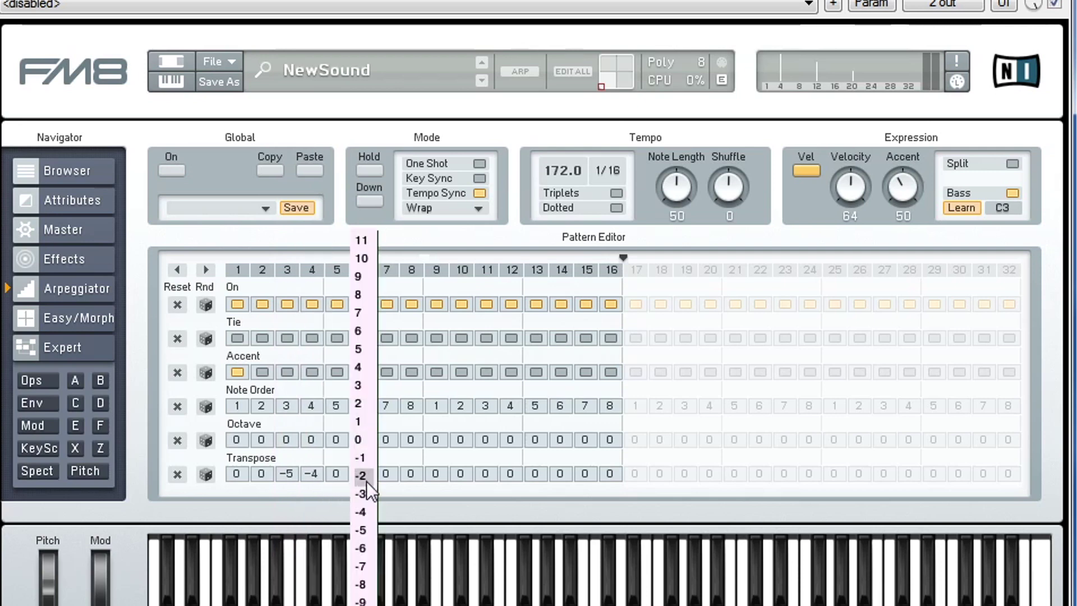
{"action": "left_click", "coordinate": [362, 566]}
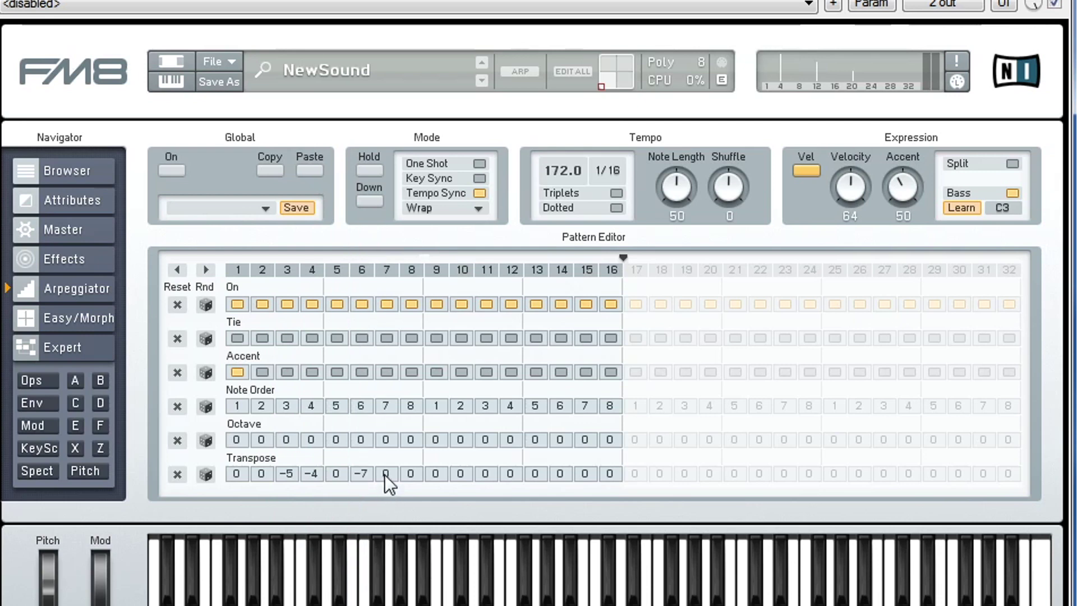
{"action": "left_click", "coordinate": [412, 476]}
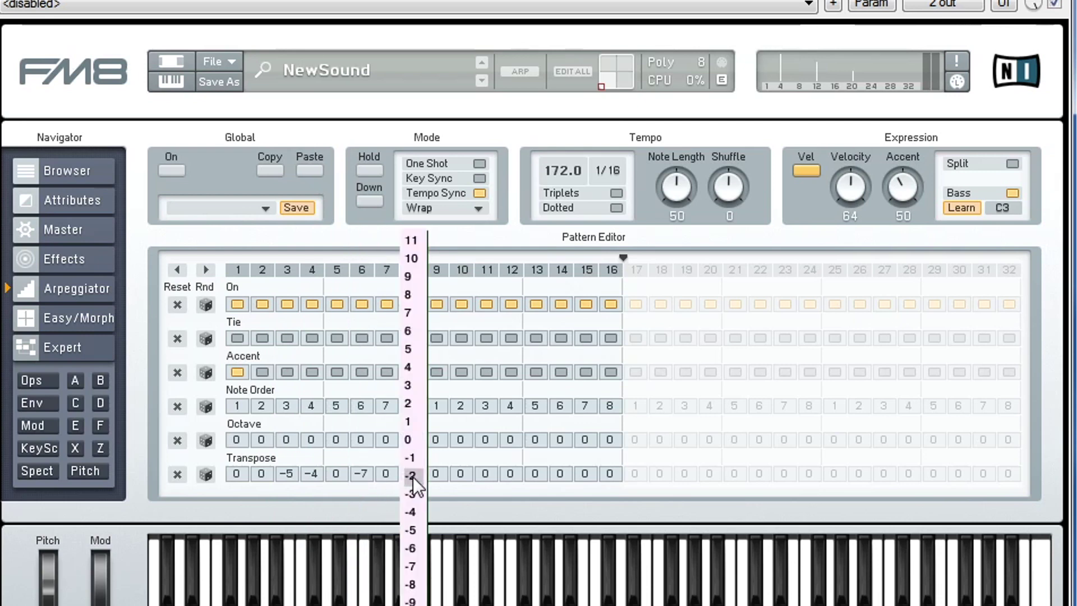
{"action": "left_click", "coordinate": [414, 328]}
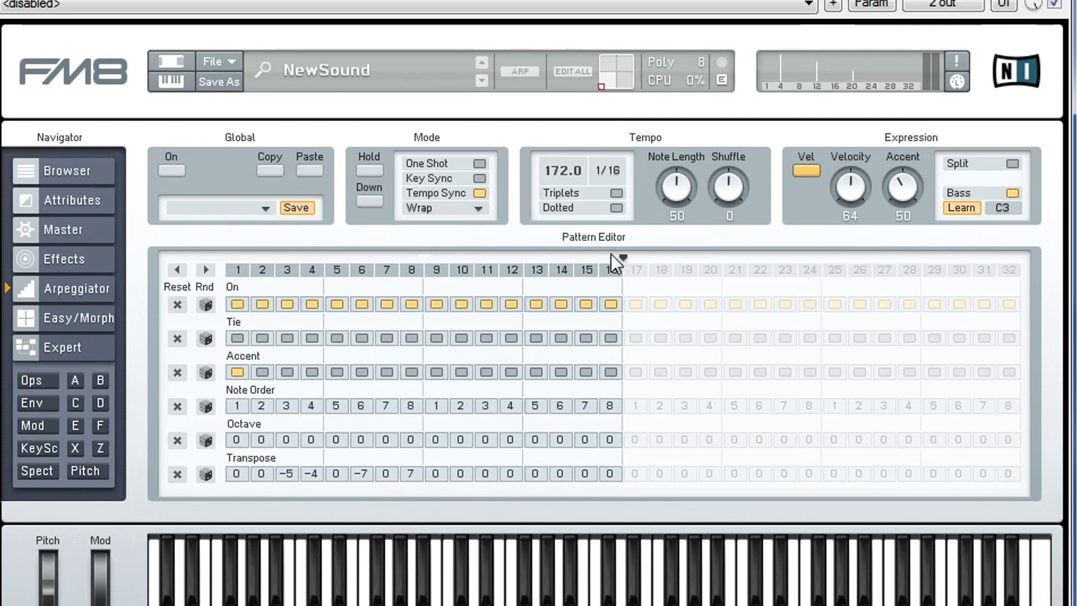
Shorten the arpeggiator pattern to 8 steps and turn the arpeggiator on
{"action": "left_click", "coordinate": [423, 258]}
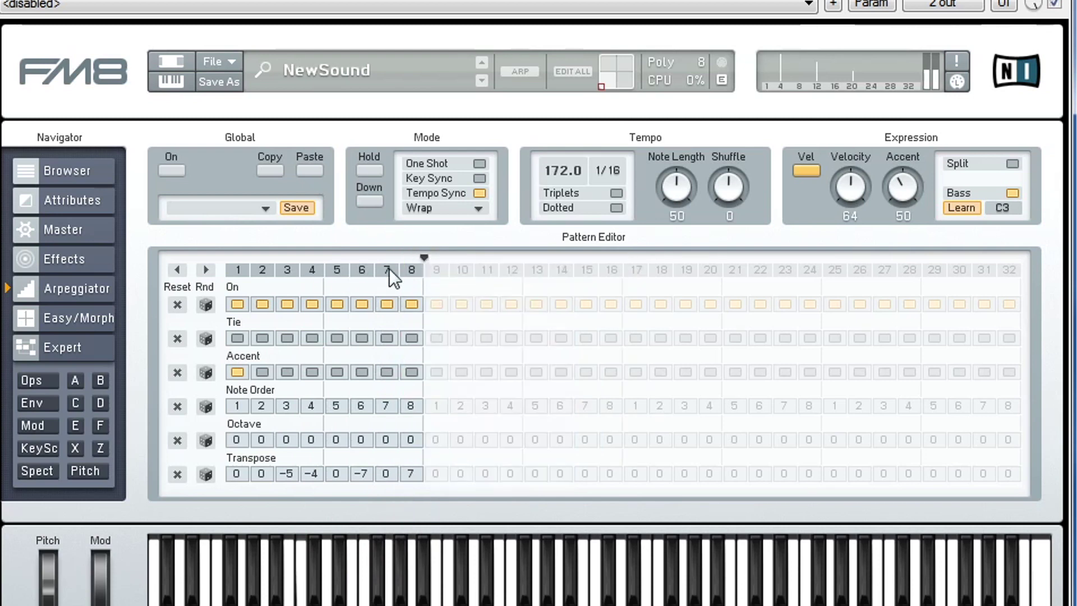
{"action": "left_click", "coordinate": [172, 169]}
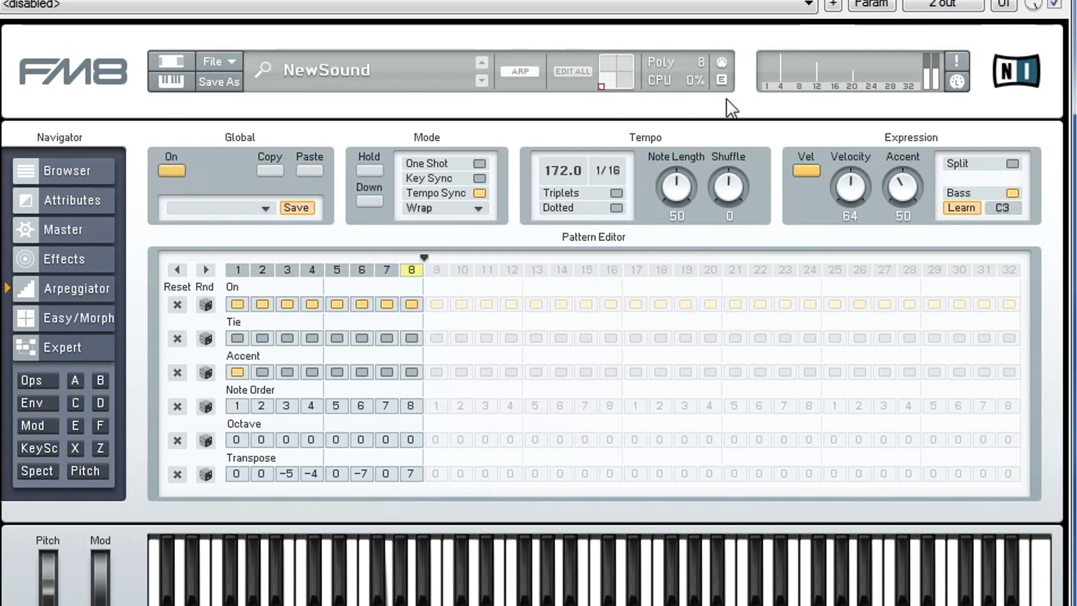
Set the arpeggiator's rate to 1/8 with triplets, its note length to 85 and its shuffle to -27
{"action": "left_click", "coordinate": [623, 166]}
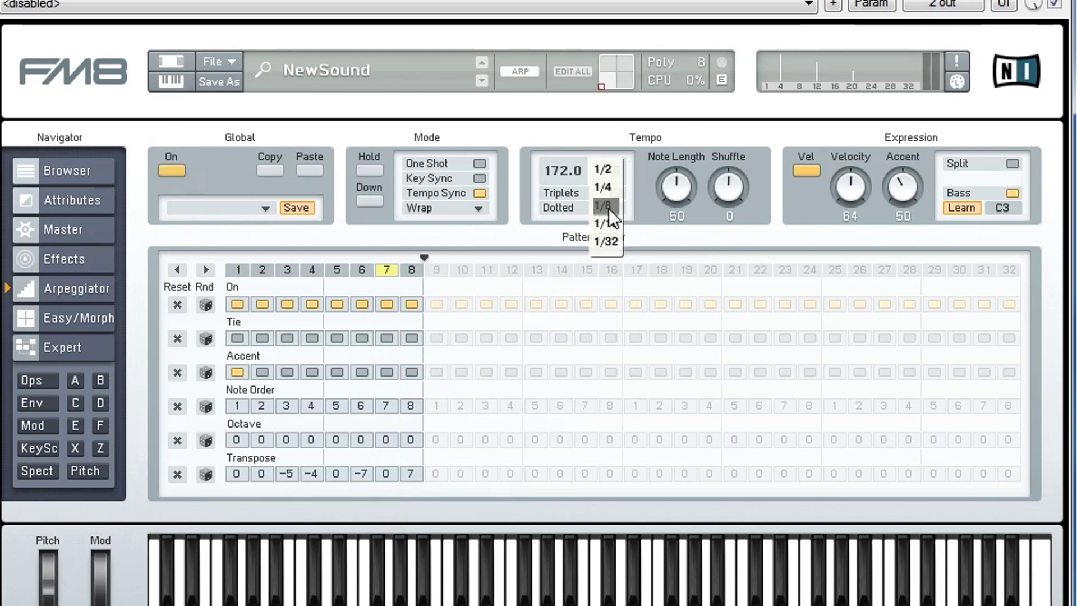
{"action": "left_click", "coordinate": [608, 206]}
{"action": "left_click_drag", "start_coordinate": [681, 194], "coordinate": [692, 145]}
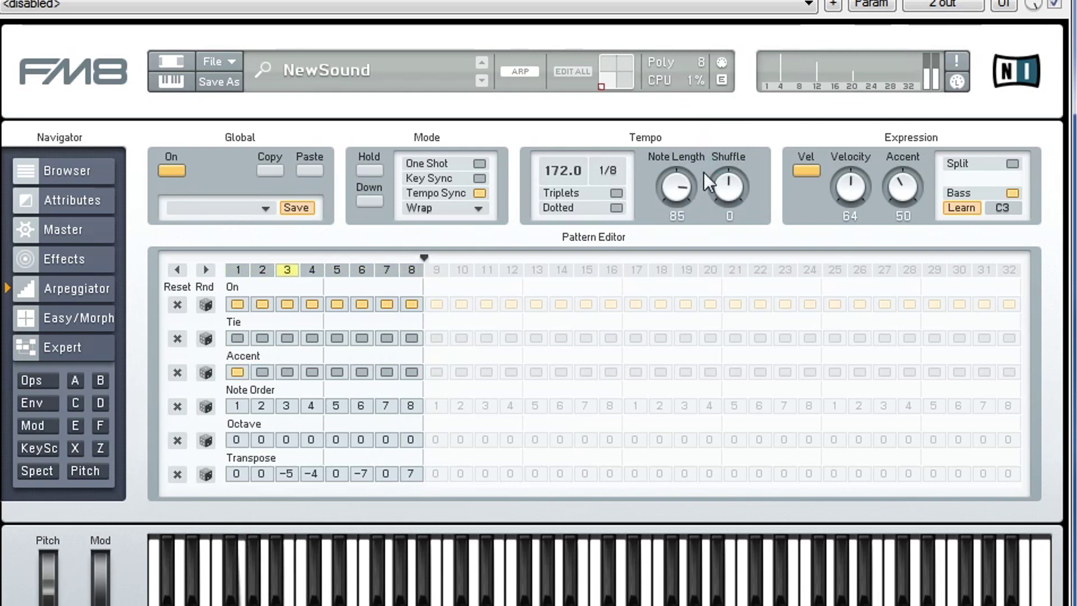
{"action": "mouse_move", "coordinate": [735, 190]}
{"action": "left_mouse_down"}
{"action": "mouse_move", "coordinate": [749, 129]}
{"action": "mouse_move", "coordinate": [739, 226]}
{"action": "mouse_move", "coordinate": [731, 191]}
{"action": "left_mouse_up"}
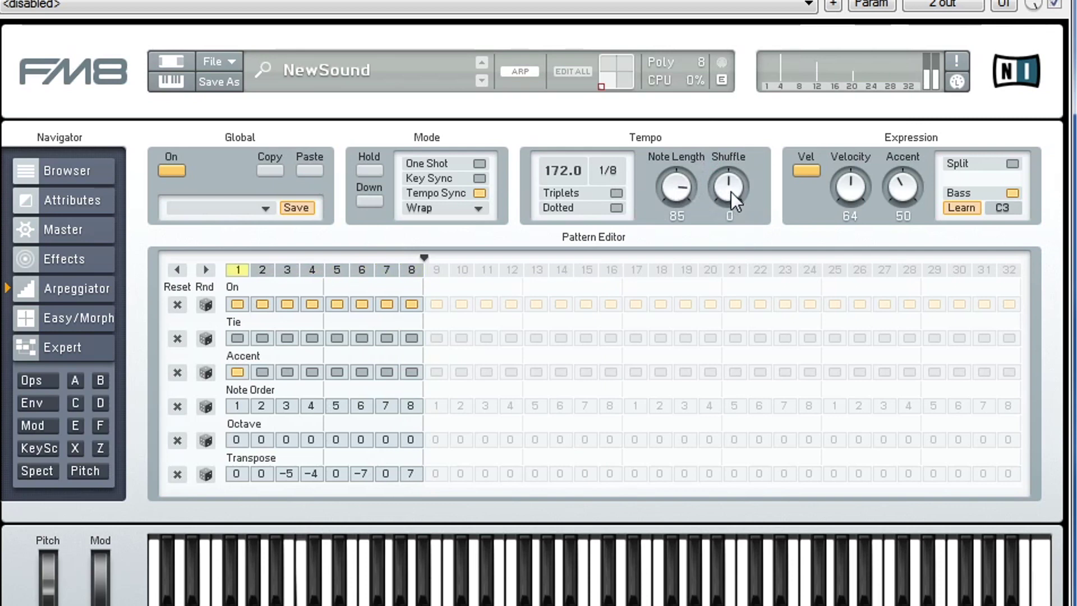
{"action": "left_click", "coordinate": [617, 192]}
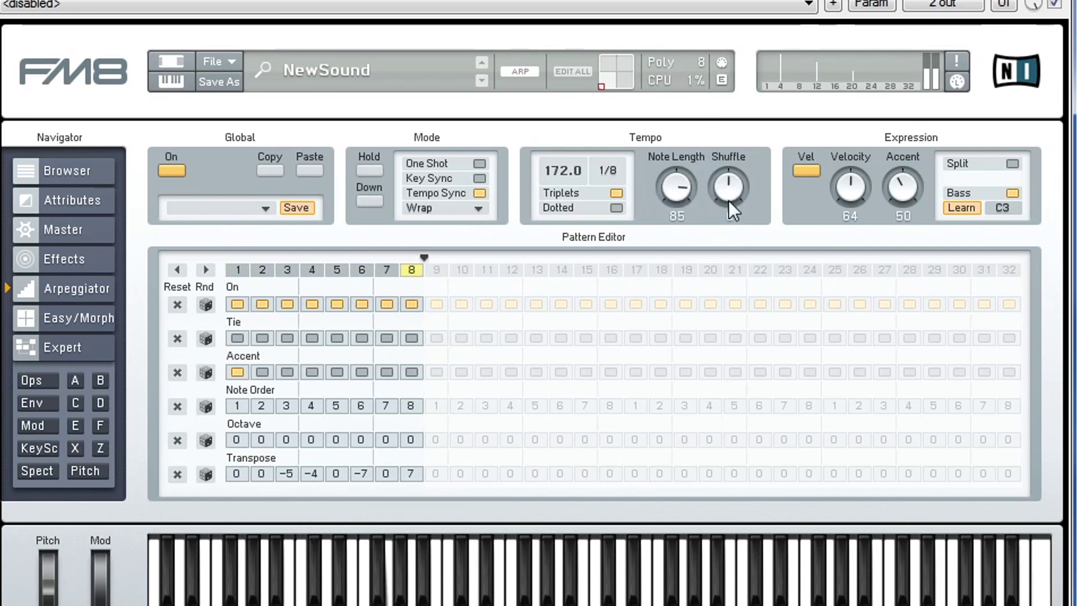
{"action": "left_click_drag", "start_coordinate": [726, 189], "coordinate": [749, 204]}
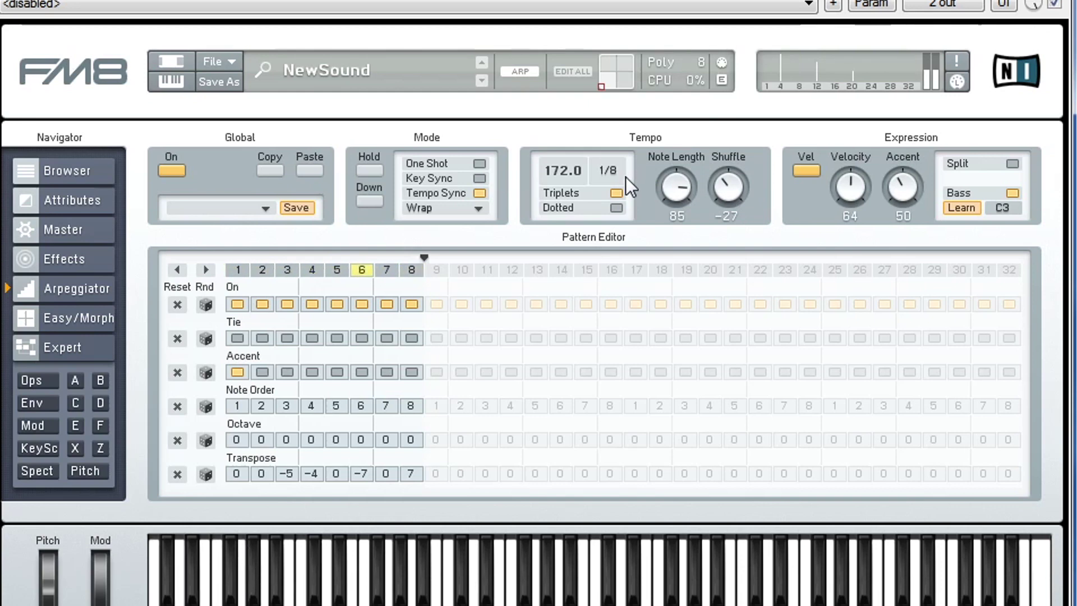
Turn the arpeggiator off and extend its pattern to 16 steps again
{"action": "left_click", "coordinate": [169, 172]}
{"action": "left_click_drag", "start_coordinate": [427, 260], "coordinate": [634, 298]}
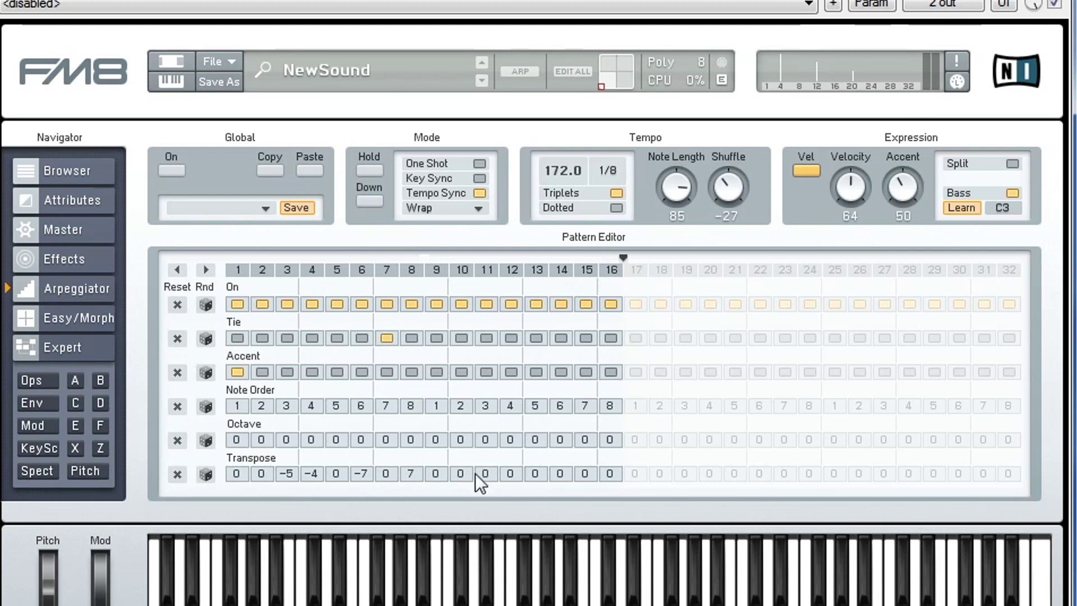
Tie step 9 with octave -1, transpose step 10 by 2 and step 11 by 3, and turn the arpeggiator on
{"action": "left_click_drag", "start_coordinate": [435, 473], "coordinate": [466, 403]}
{"action": "left_click_drag", "start_coordinate": [484, 473], "coordinate": [490, 439]}
{"action": "left_click_drag", "start_coordinate": [487, 388], "coordinate": [487, 388]}
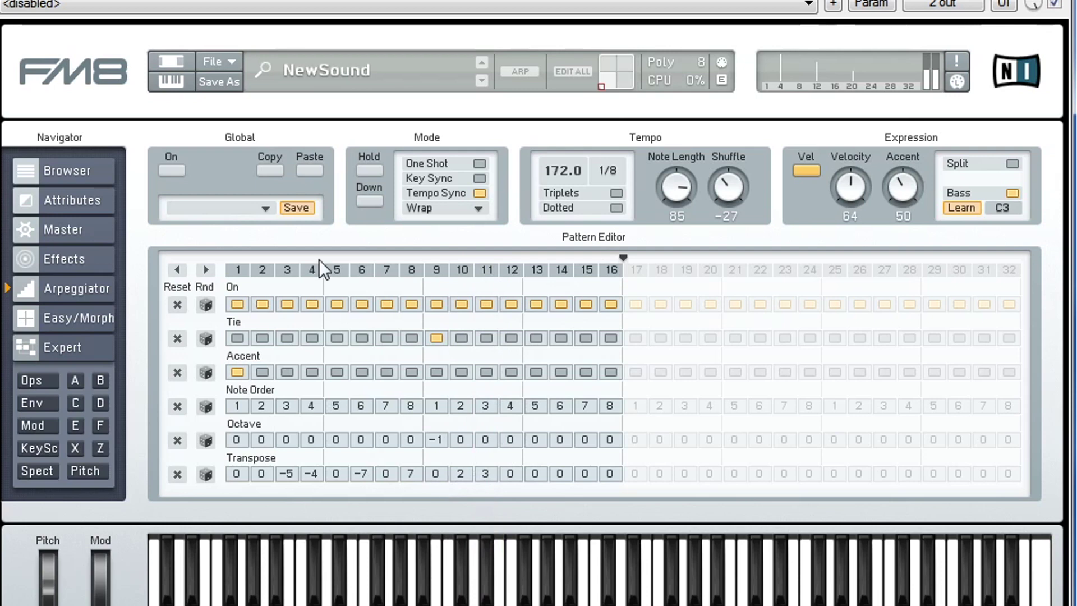
{"action": "left_click", "coordinate": [174, 170]}
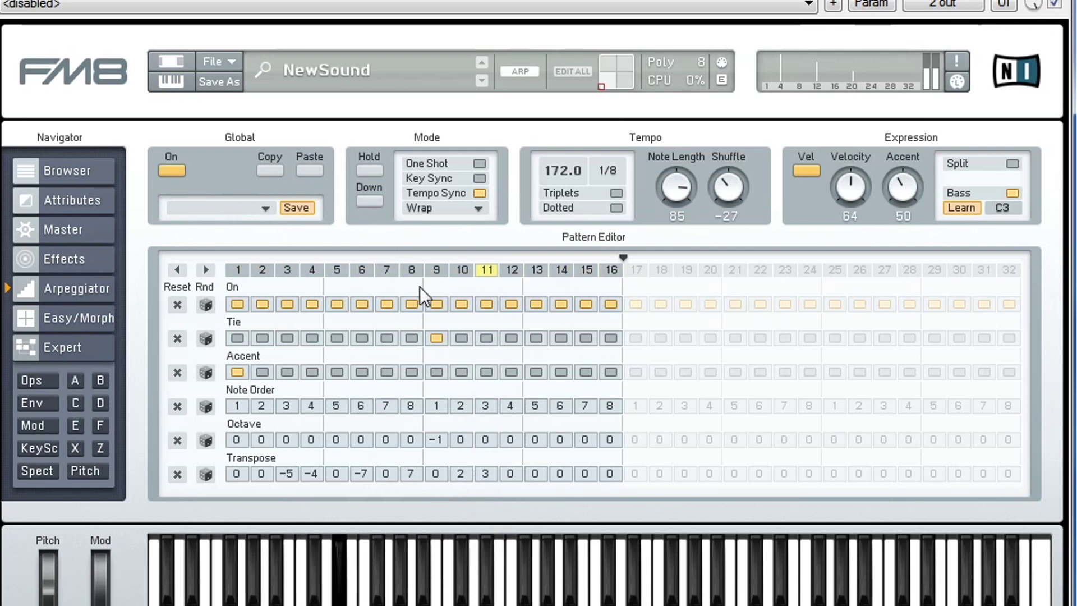
Transpose arpeggiator step 13 by -5 and step 14 by -4
{"action": "left_click", "coordinate": [535, 474]}
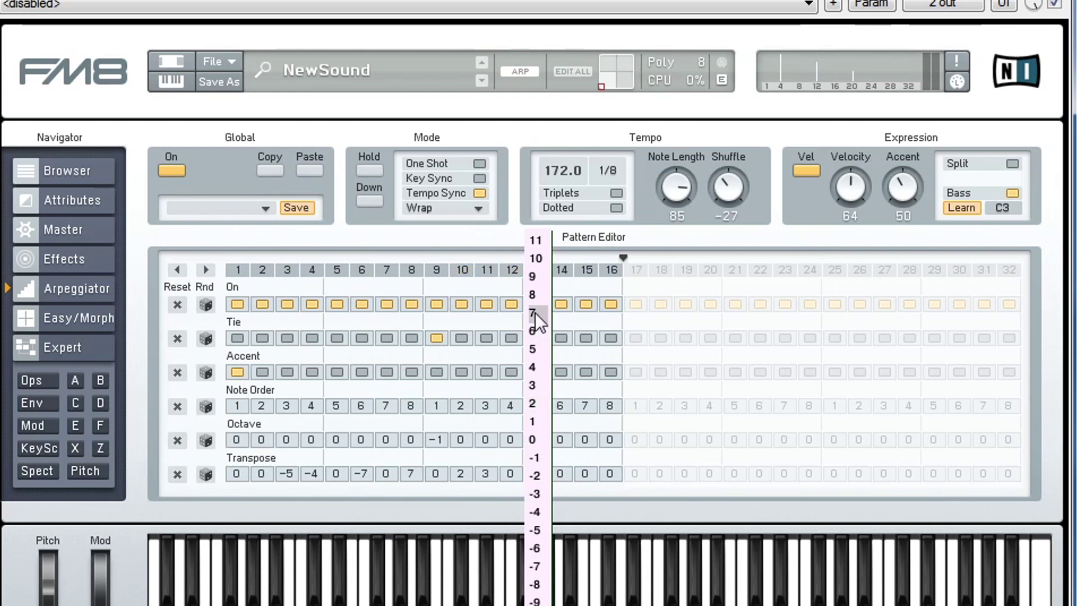
{"action": "left_click", "coordinate": [536, 313]}
{"action": "left_click", "coordinate": [534, 477]}
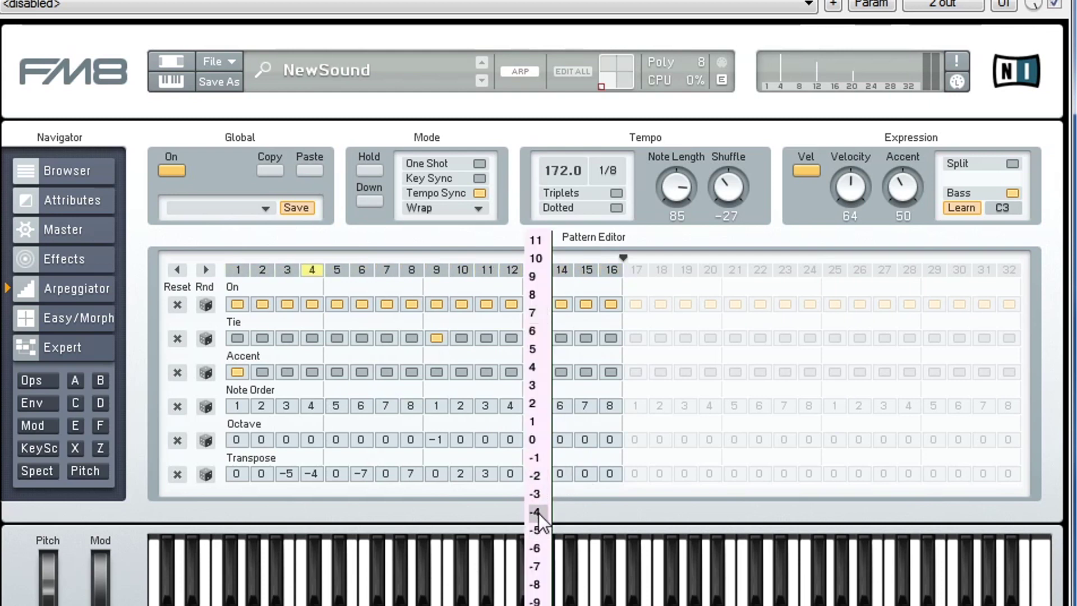
{"action": "left_click", "coordinate": [542, 530]}
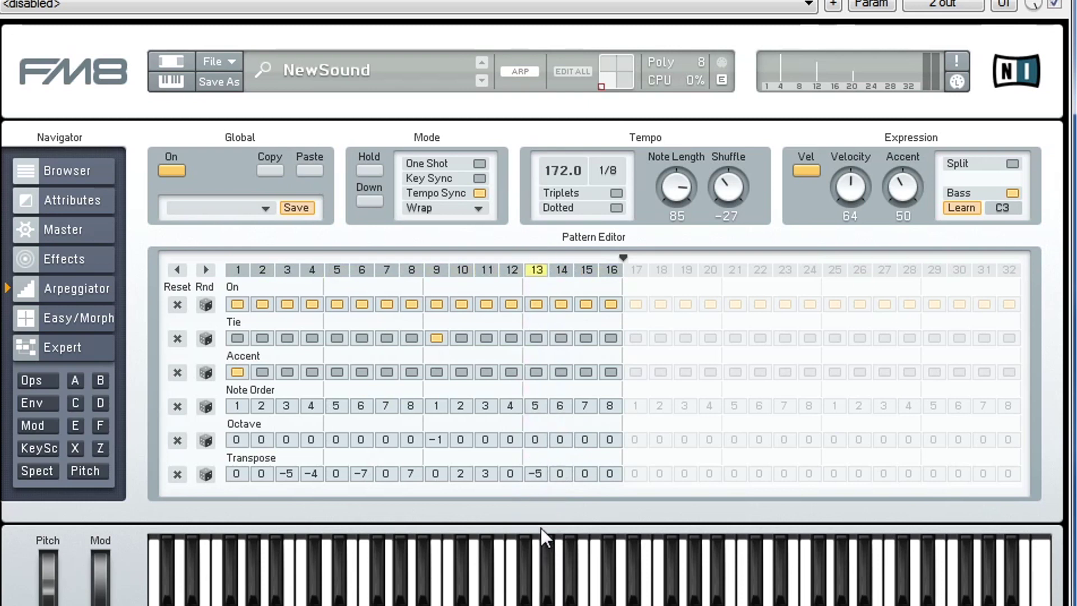
{"action": "left_click", "coordinate": [559, 474]}
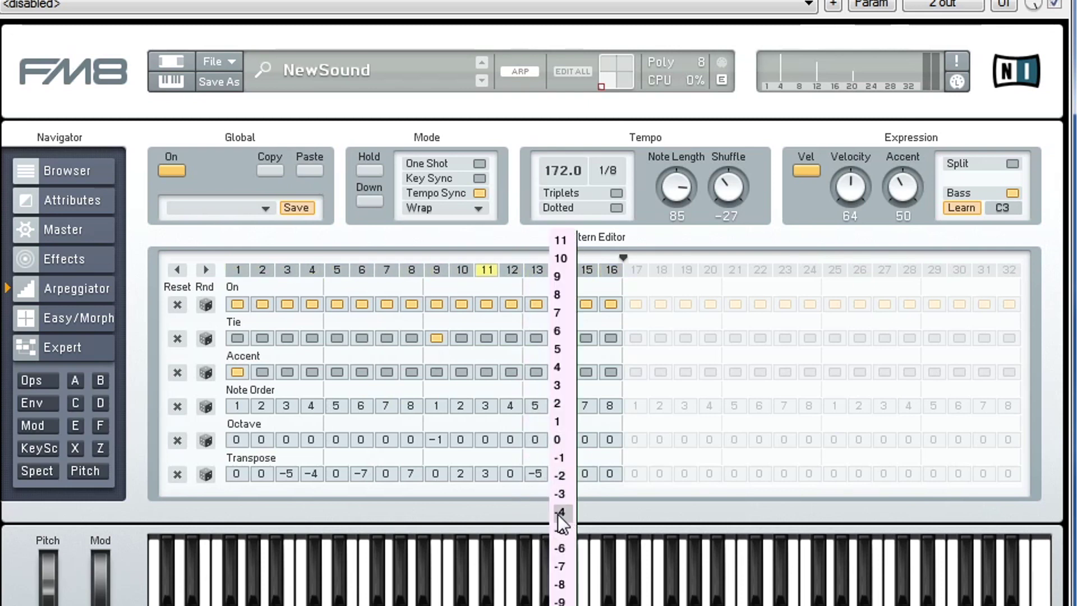
{"action": "left_click", "coordinate": [558, 513]}
Transpose arpeggiator step 16 by -7 and turn on triplets for the 1/8 rate
{"action": "left_click", "coordinate": [611, 473]}
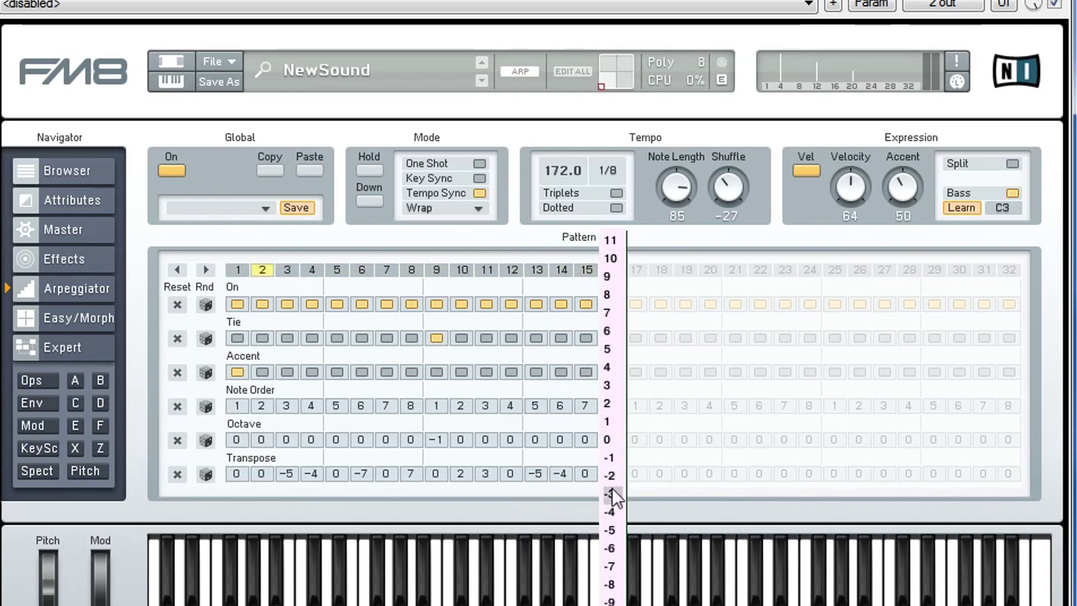
{"action": "left_click", "coordinate": [618, 567]}
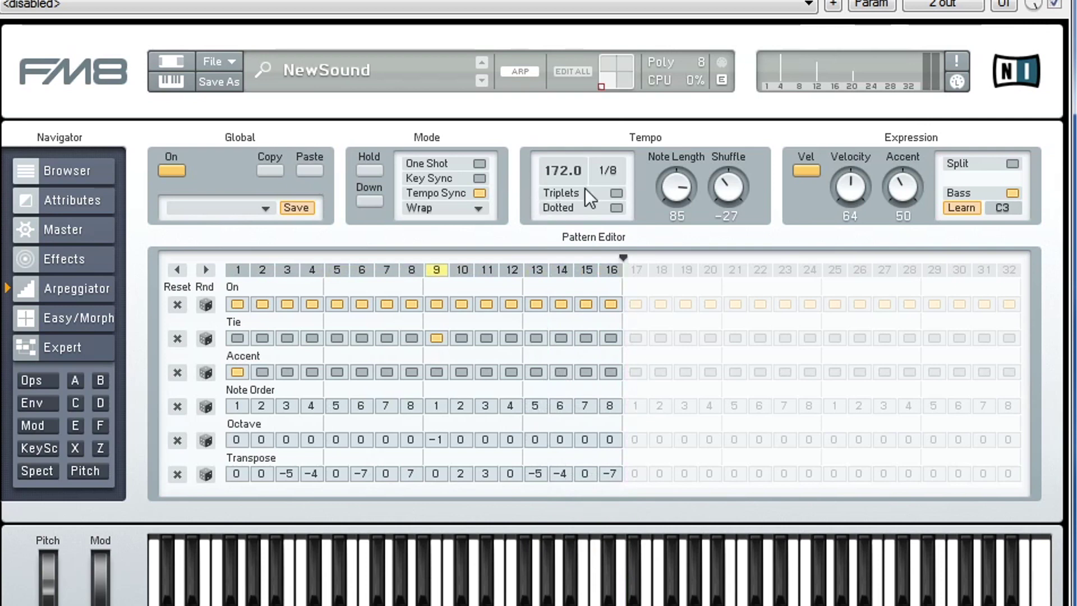
{"action": "left_click", "coordinate": [617, 193]}
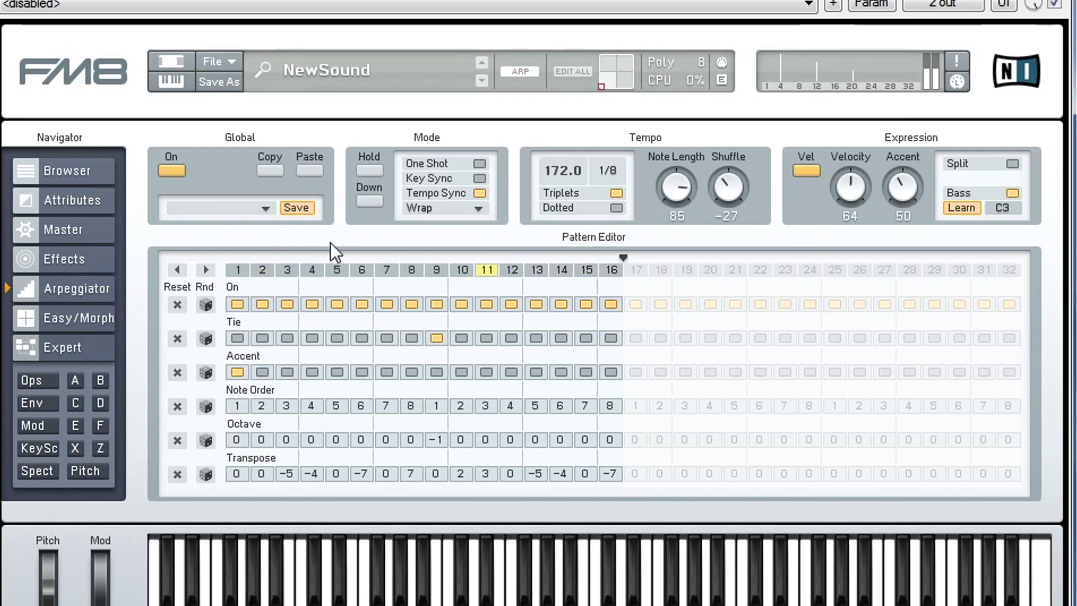
Route operator X into operator F in the FM matrix at level 81
{"action": "left_click", "coordinate": [100, 427]}
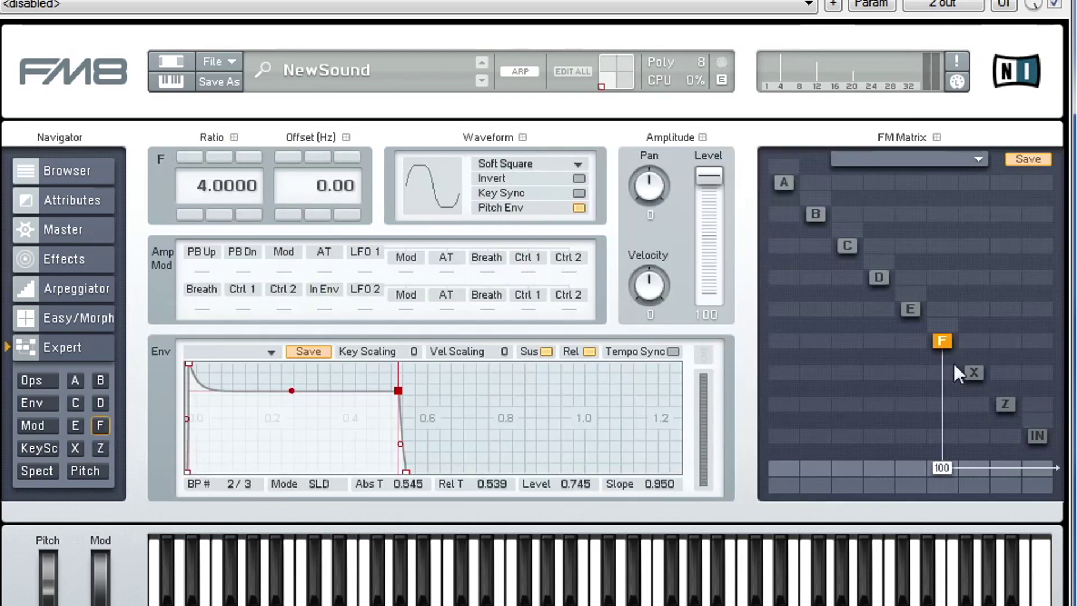
{"action": "left_click", "coordinate": [973, 373]}
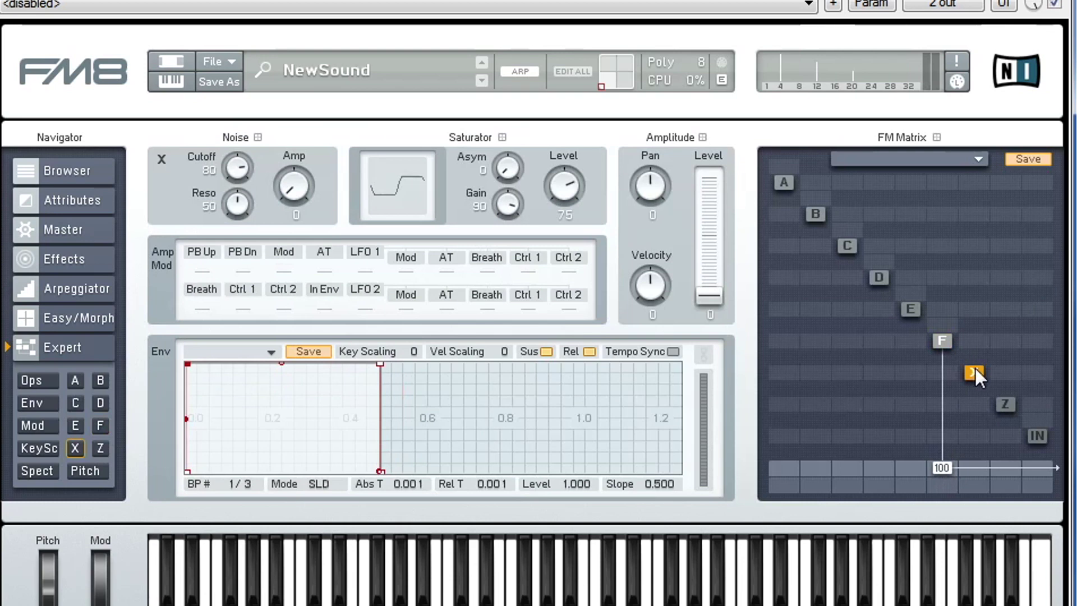
{"action": "left_click_drag", "start_coordinate": [974, 340], "coordinate": [972, 265]}
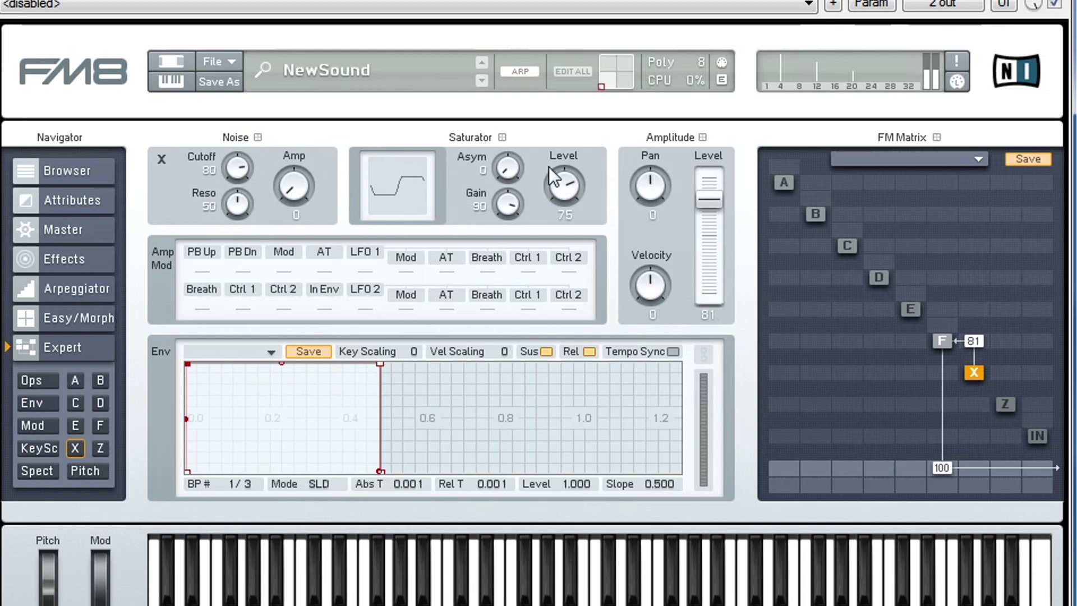
Set operator X's noise amp to 16 and its saturator to asymmetry 100, gain 62 and level 21
{"action": "left_click_drag", "start_coordinate": [516, 168], "coordinate": [510, 141]}
{"action": "mouse_move", "coordinate": [294, 186]}
{"action": "left_mouse_down"}
{"action": "mouse_move", "coordinate": [295, 86]}
{"action": "mouse_move", "coordinate": [301, 179]}
{"action": "mouse_move", "coordinate": [296, 164]}
{"action": "left_mouse_up"}
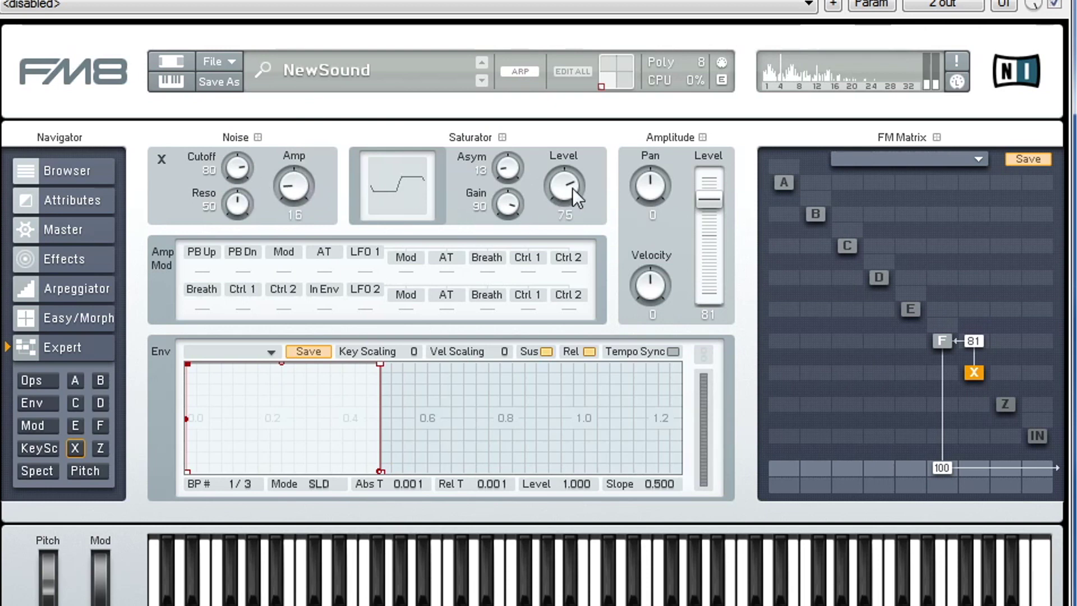
{"action": "left_click_drag", "start_coordinate": [572, 187], "coordinate": [541, 330]}
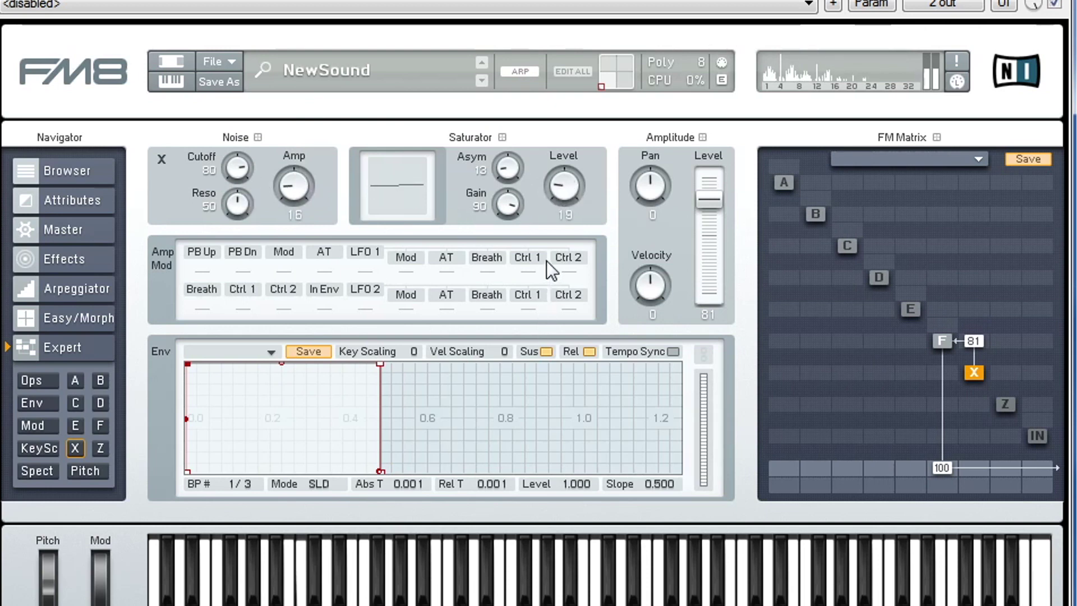
{"action": "left_click_drag", "start_coordinate": [507, 221], "coordinate": [493, 339]}
{"action": "left_click_drag", "start_coordinate": [514, 231], "coordinate": [520, 119]}
{"action": "left_click_drag", "start_coordinate": [499, 170], "coordinate": [533, 42]}
{"action": "left_click_drag", "start_coordinate": [490, 190], "coordinate": [516, 250]}
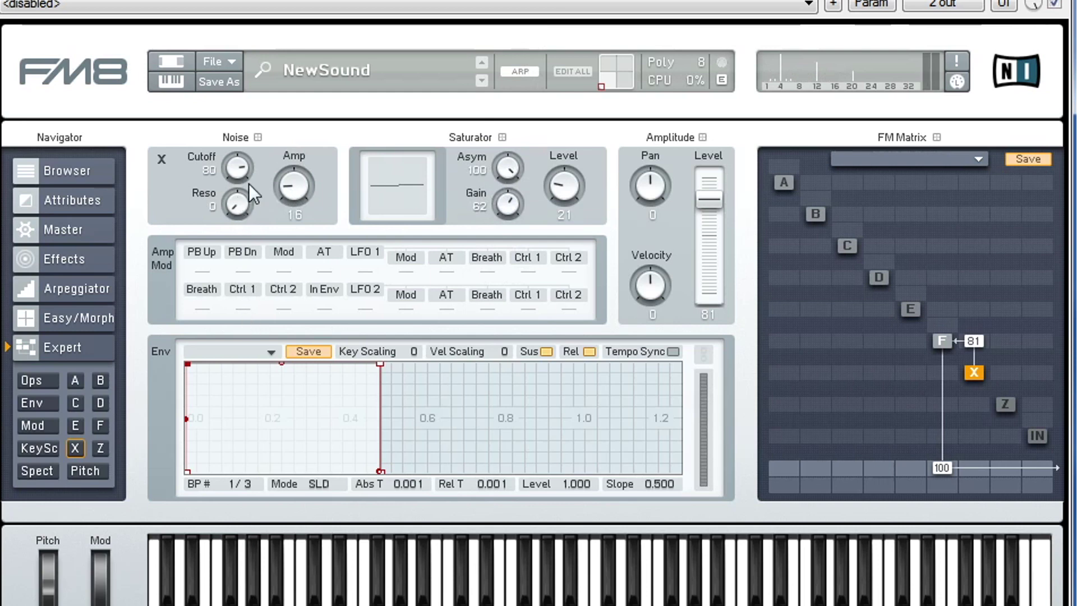
Raise operator X's noise cutoff and resonance to 100 and set its level into operator F to 64
{"action": "left_click_drag", "start_coordinate": [250, 177], "coordinate": [272, 143]}
{"action": "left_click_drag", "start_coordinate": [709, 200], "coordinate": [709, 223]}
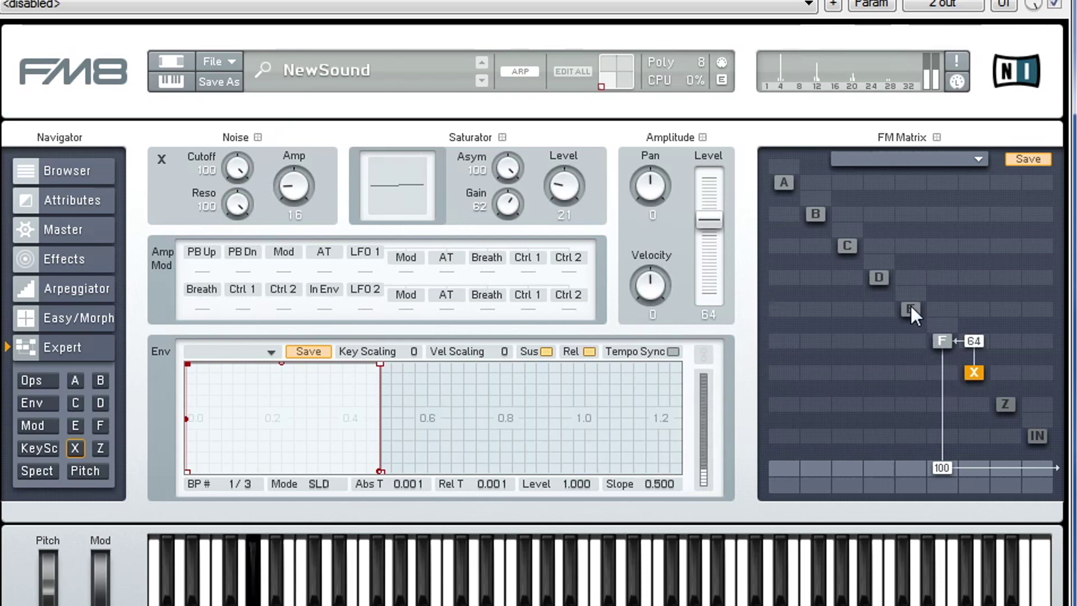
Send operator B to the output in the FM matrix at level 71
{"action": "left_click", "coordinate": [782, 183]}
{"action": "left_click", "coordinate": [812, 212]}
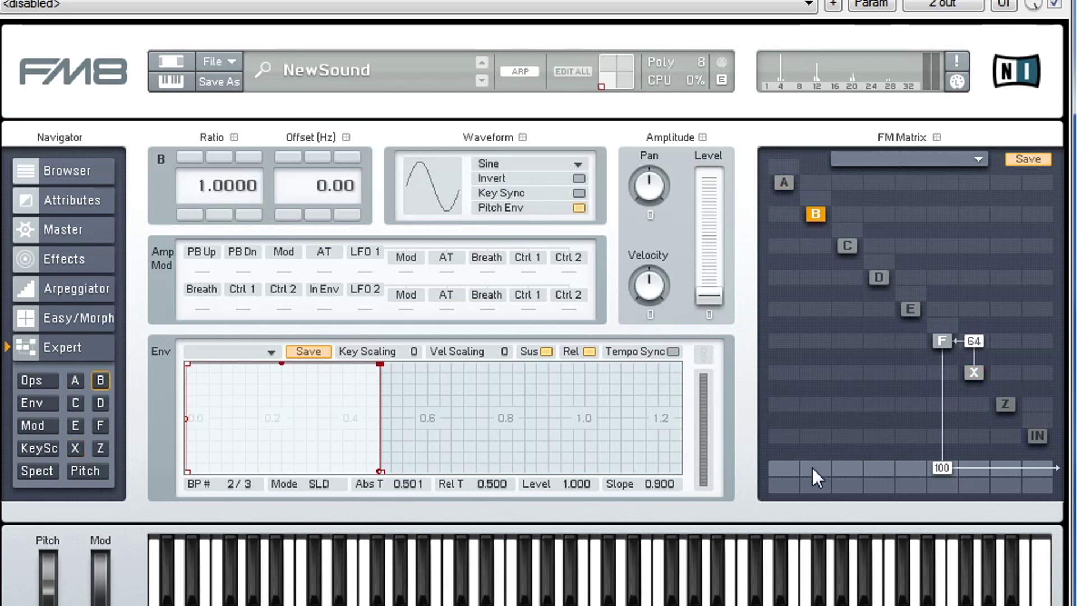
{"action": "left_click_drag", "start_coordinate": [813, 469], "coordinate": [819, 254]}
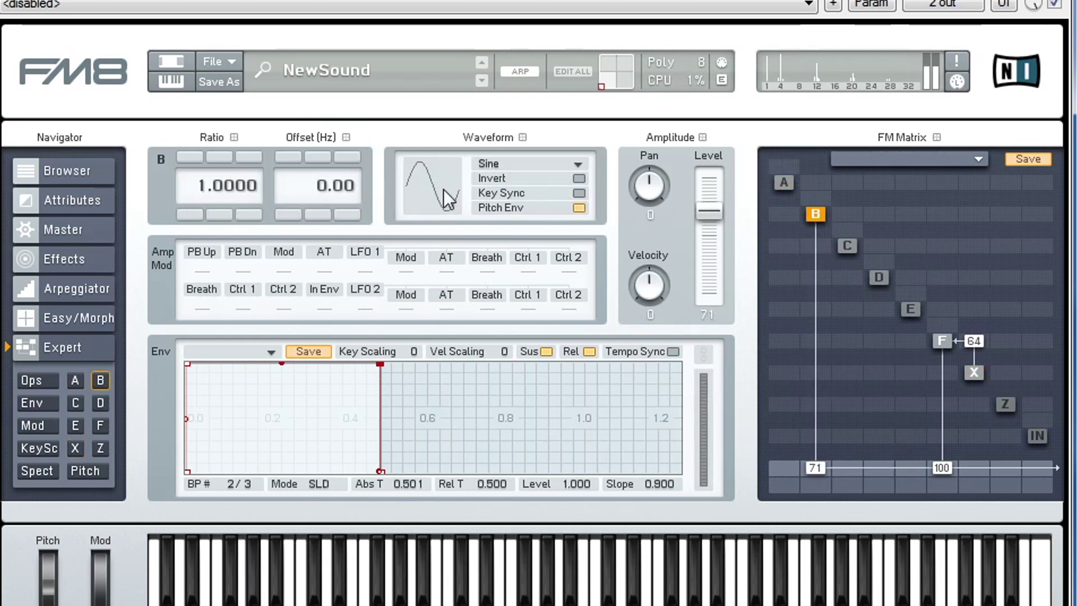
Give operator B the 10th Formant waveform at ratio 1 and set its output level to 88
{"action": "left_click_drag", "start_coordinate": [193, 368], "coordinate": [150, 247]}
{"action": "left_click", "coordinate": [193, 157]}
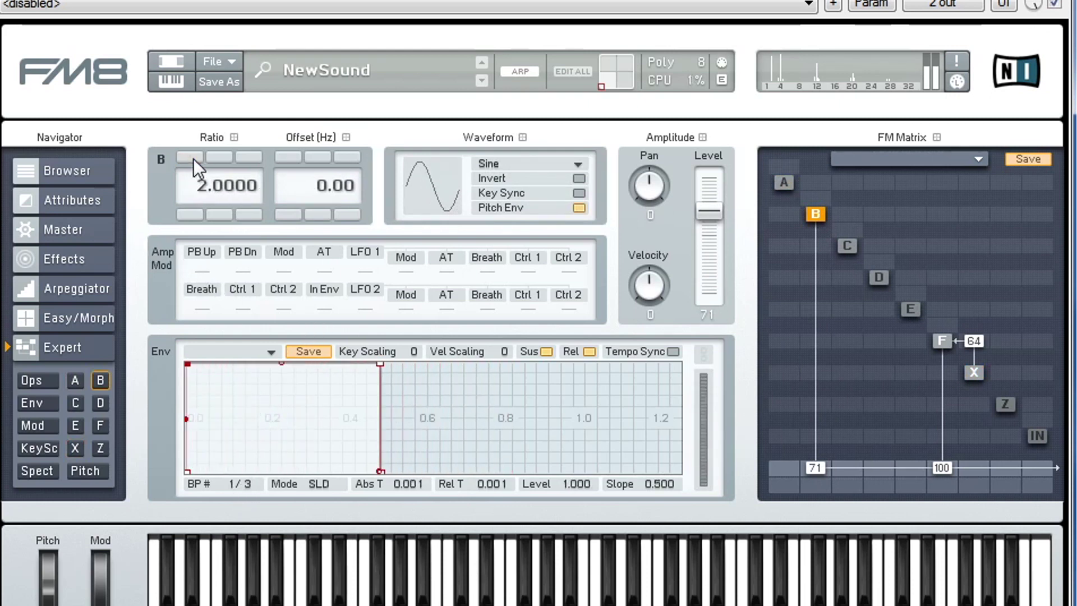
{"action": "left_click", "coordinate": [190, 214]}
{"action": "left_click_drag", "start_coordinate": [452, 202], "coordinate": [451, 137]}
{"action": "mouse_move", "coordinate": [816, 467]}
{"action": "left_mouse_down"}
{"action": "mouse_move", "coordinate": [815, 554]}
{"action": "mouse_move", "coordinate": [818, 453]}
{"action": "left_mouse_up"}
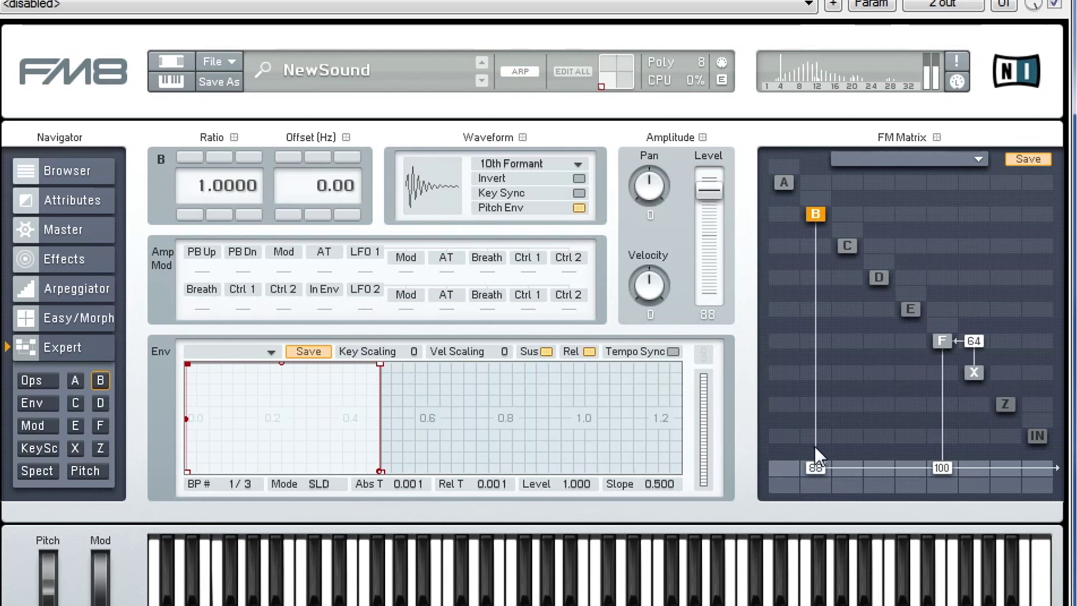
Add the Overdrive effect with drive 23, tone 100, bass 86 and volume 50
{"action": "left_click", "coordinate": [83, 257]}
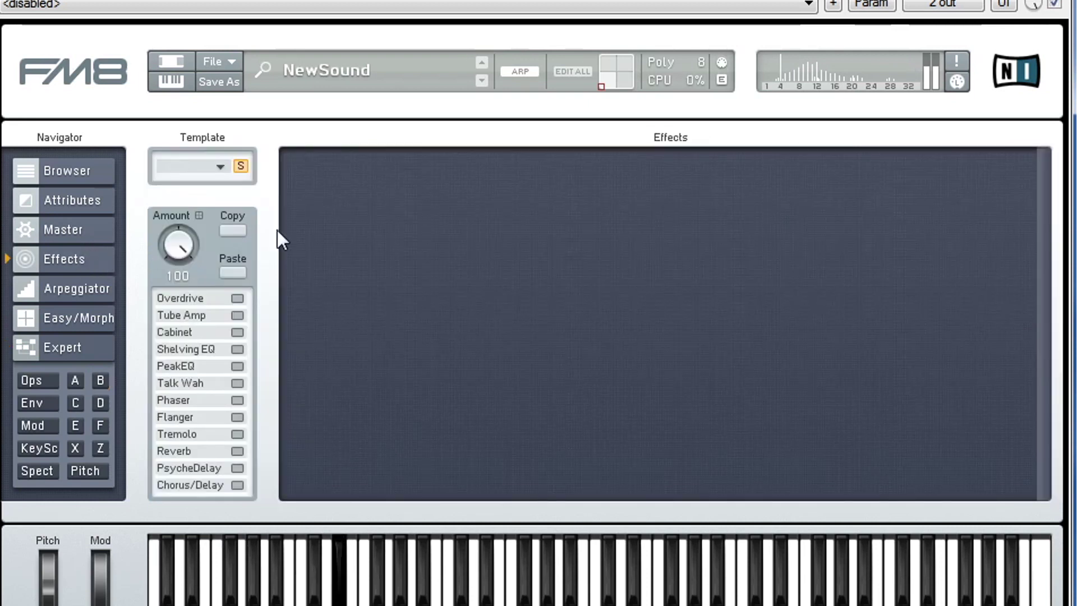
{"action": "left_click", "coordinate": [237, 298]}
{"action": "left_click", "coordinate": [510, 193]}
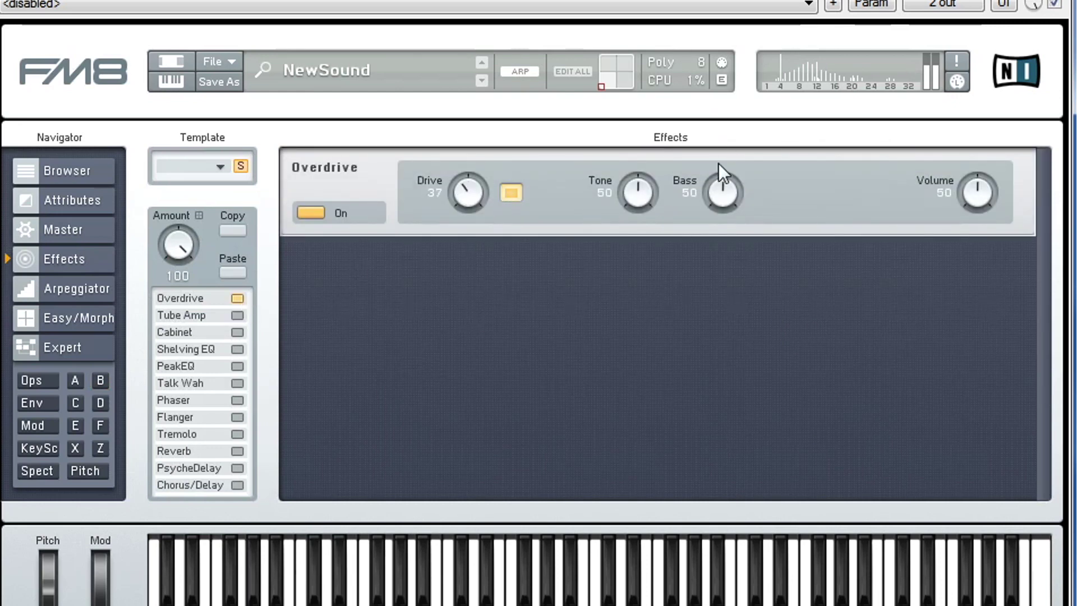
{"action": "left_click_drag", "start_coordinate": [645, 177], "coordinate": [649, 188]}
{"action": "left_click_drag", "start_coordinate": [468, 193], "coordinate": [470, 180]}
{"action": "mouse_move", "coordinate": [984, 207]}
{"action": "left_mouse_down"}
{"action": "mouse_move", "coordinate": [987, 187]}
{"action": "mouse_move", "coordinate": [984, 201]}
{"action": "left_mouse_up"}
{"action": "left_click_drag", "start_coordinate": [723, 196], "coordinate": [725, 179]}
{"action": "left_click_drag", "start_coordinate": [655, 402], "coordinate": [661, 232]}
Add the Phaser effect and set both its rate and its dry/wet mix to 22
{"action": "left_click", "coordinate": [237, 400]}
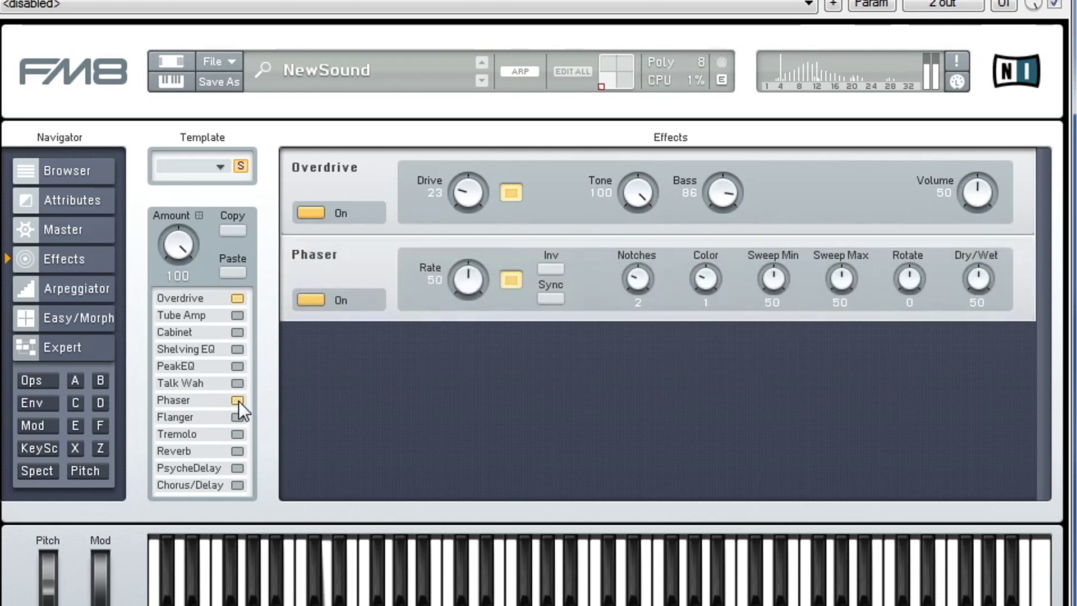
{"action": "left_click_drag", "start_coordinate": [473, 311], "coordinate": [470, 291]}
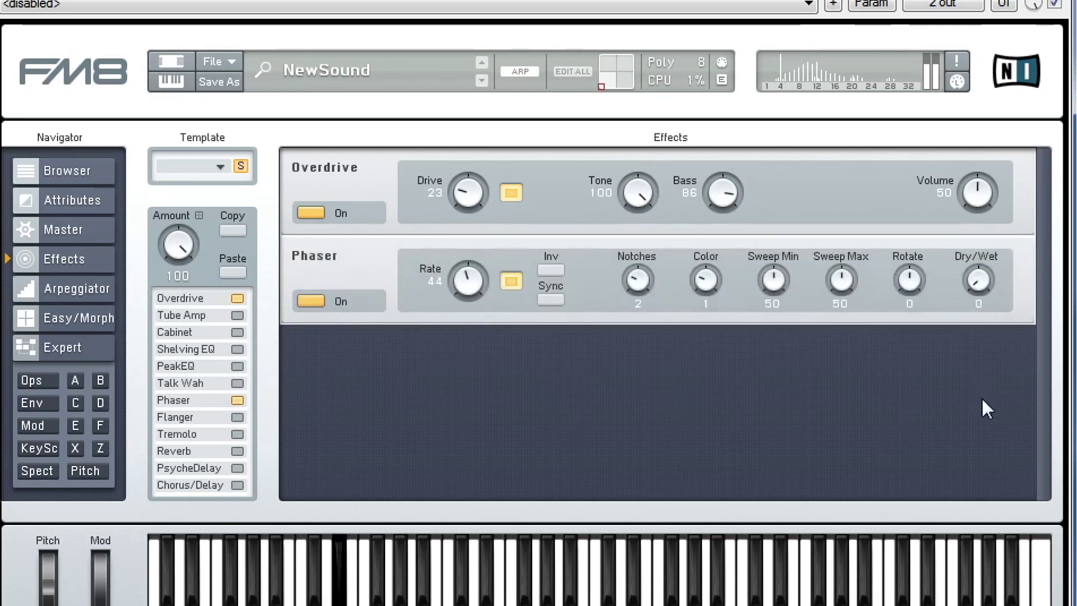
{"action": "left_click_drag", "start_coordinate": [984, 326], "coordinate": [982, 321]}
{"action": "left_click_drag", "start_coordinate": [473, 292], "coordinate": [473, 296]}
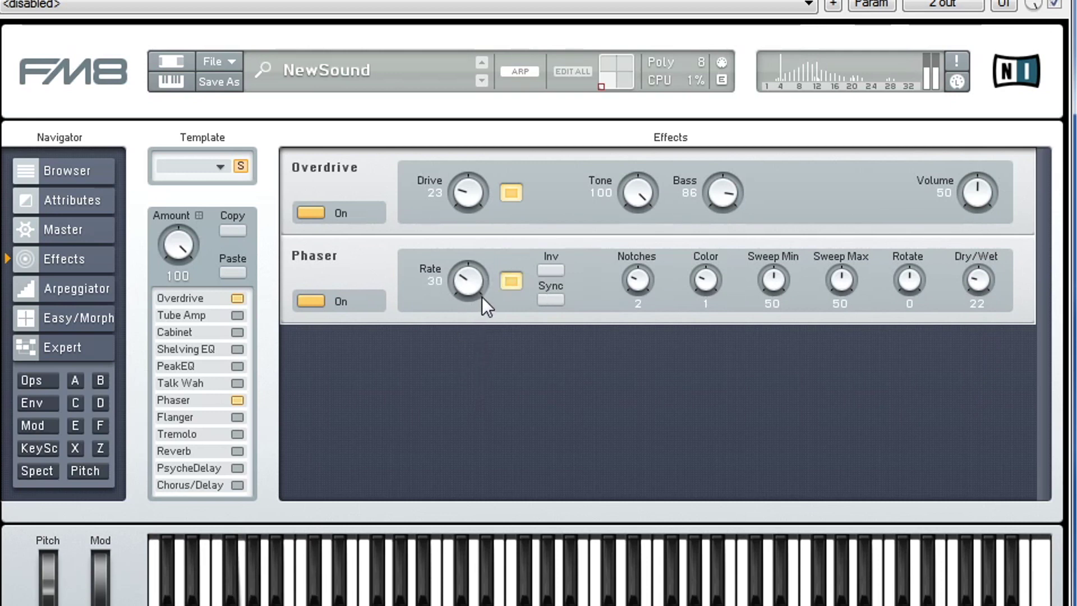
{"action": "left_click_drag", "start_coordinate": [466, 292], "coordinate": [467, 297]}
Add the Reverb effect with time 35, brightness 100 and a dry/wet mix of 13
{"action": "left_click", "coordinate": [236, 452]}
{"action": "left_click_drag", "start_coordinate": [1002, 365], "coordinate": [988, 412]}
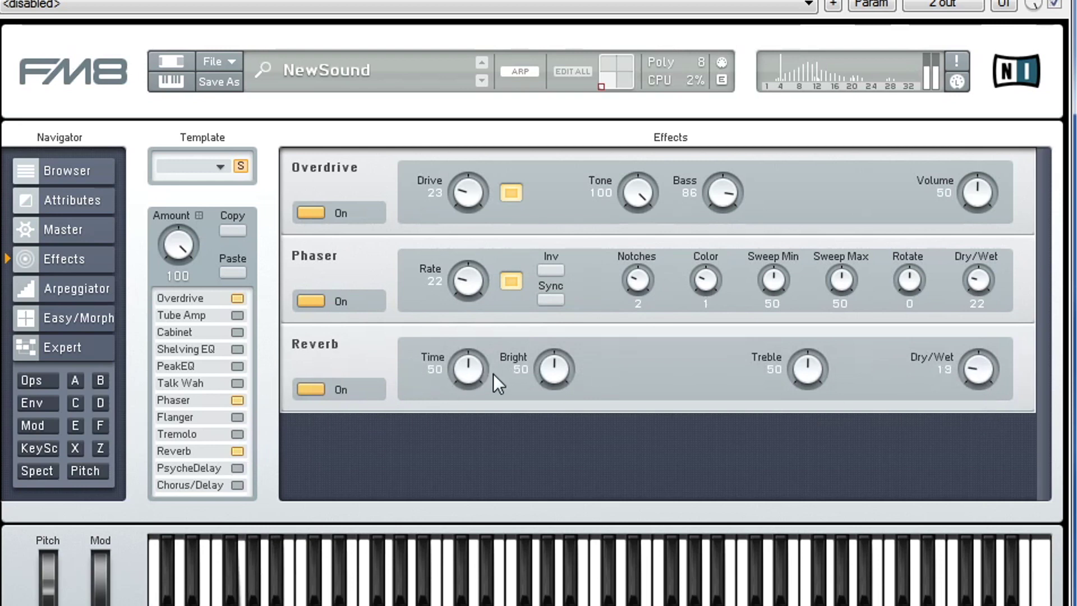
{"action": "left_click_drag", "start_coordinate": [466, 381], "coordinate": [488, 299]}
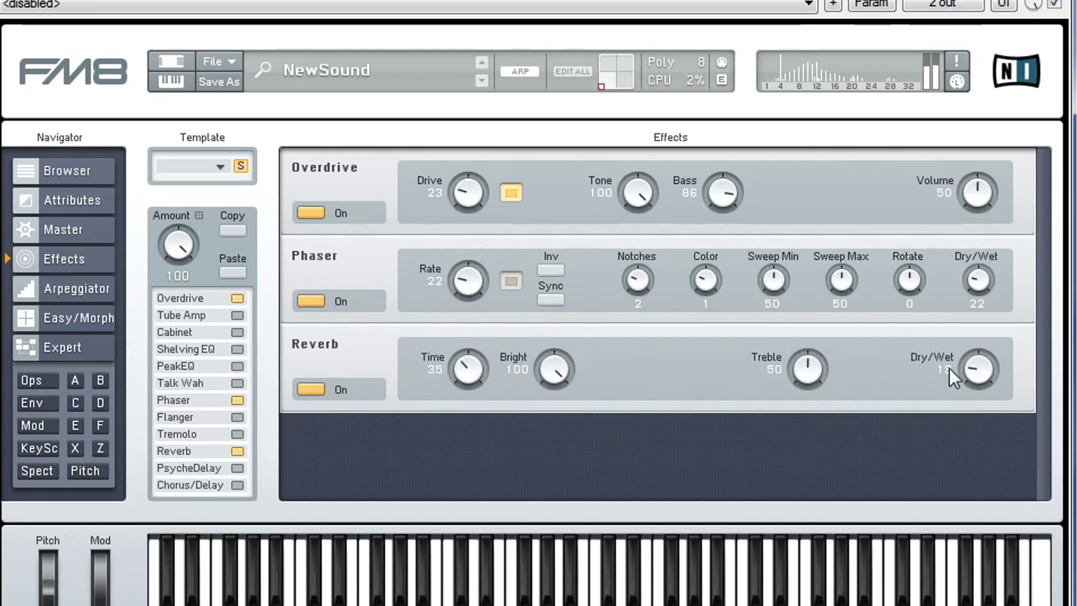
Lower operator X's level into operator F to 47 and send operator A to the output at level 43
{"action": "left_click", "coordinate": [101, 427]}
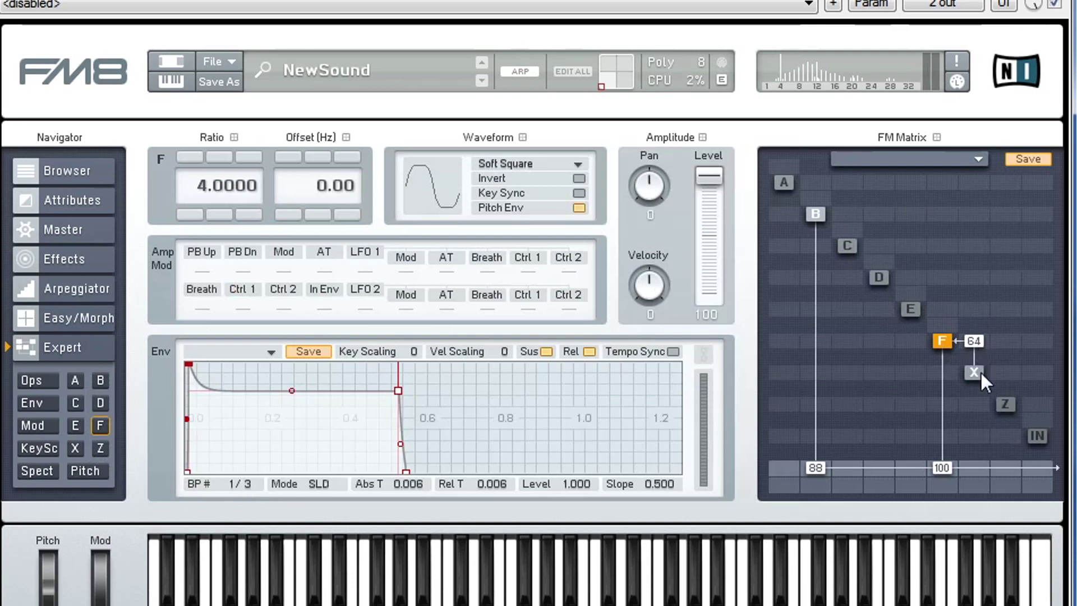
{"action": "left_click", "coordinate": [786, 181]}
{"action": "left_click_drag", "start_coordinate": [787, 469], "coordinate": [801, 427]}
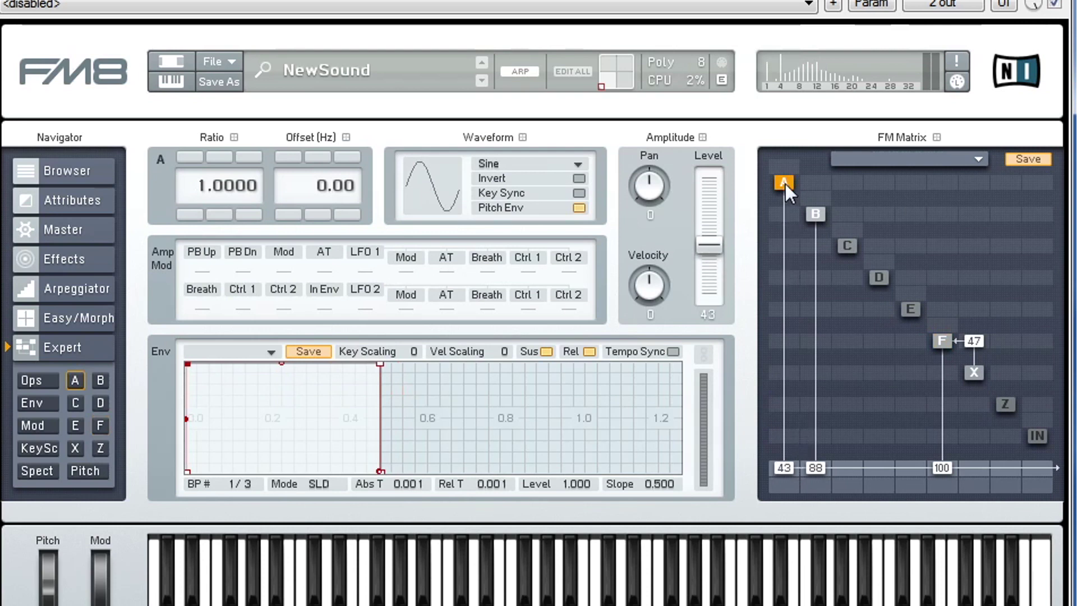
Set operator A's ratio to 12, its waveform to 4th Formant and its output level to 39
{"action": "left_click_drag", "start_coordinate": [440, 204], "coordinate": [452, 96]}
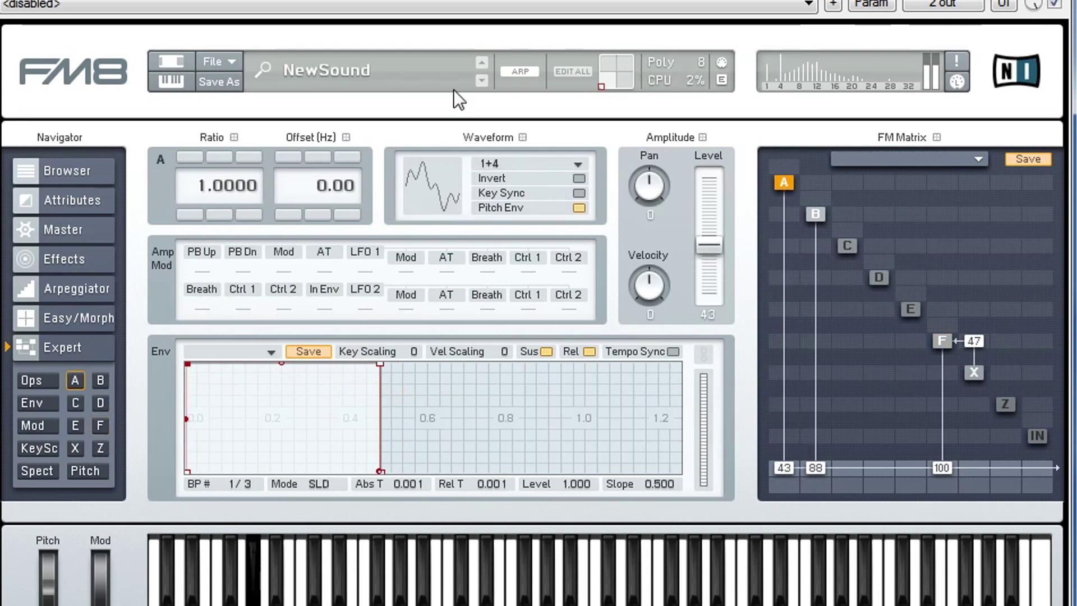
{"action": "left_click", "coordinate": [191, 158]}
{"action": "left_click", "coordinate": [191, 157]}
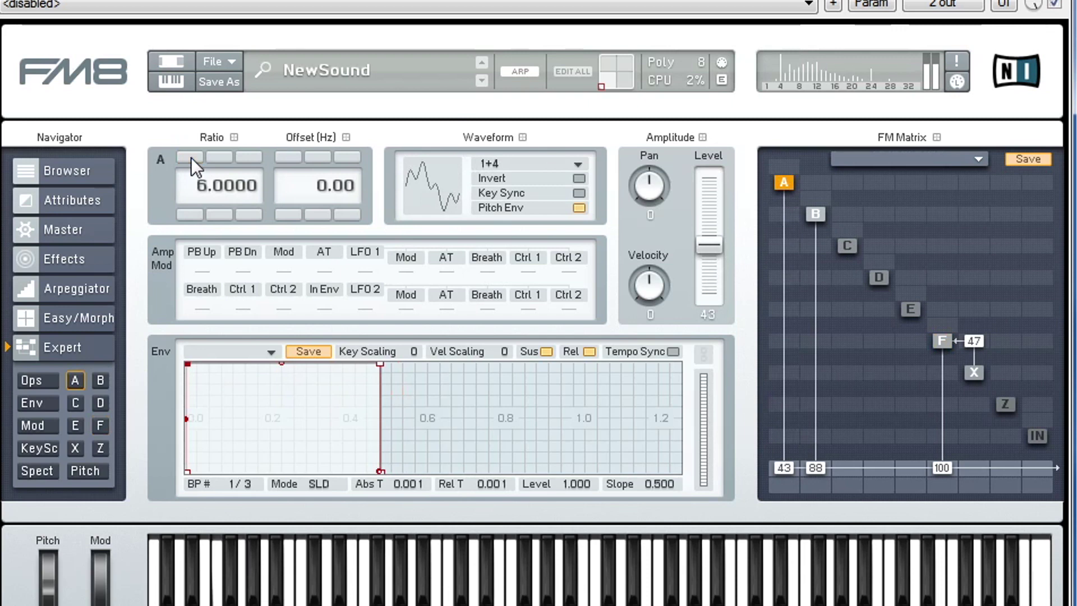
{"action": "double_click", "coordinate": [191, 157]}
{"action": "left_click", "coordinate": [191, 157]}
{"action": "left_click", "coordinate": [194, 213]}
{"action": "left_click_drag", "start_coordinate": [395, 207], "coordinate": [454, 136]}
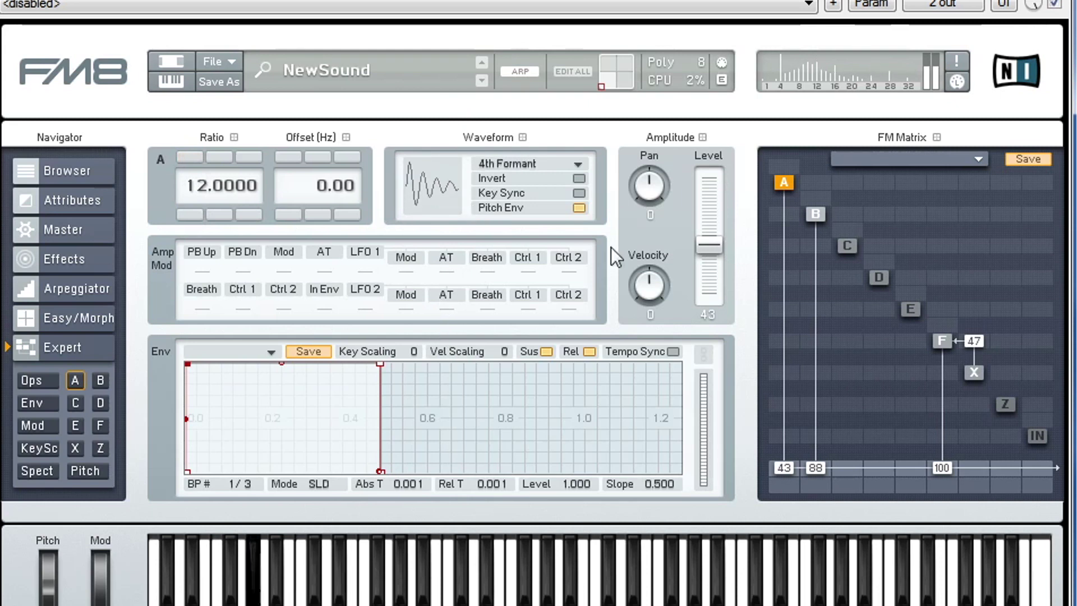
{"action": "mouse_move", "coordinate": [715, 244]}
{"action": "left_mouse_down"}
{"action": "mouse_move", "coordinate": [715, 321]}
{"action": "mouse_move", "coordinate": [725, 234]}
{"action": "mouse_move", "coordinate": [729, 252]}
{"action": "left_mouse_up"}
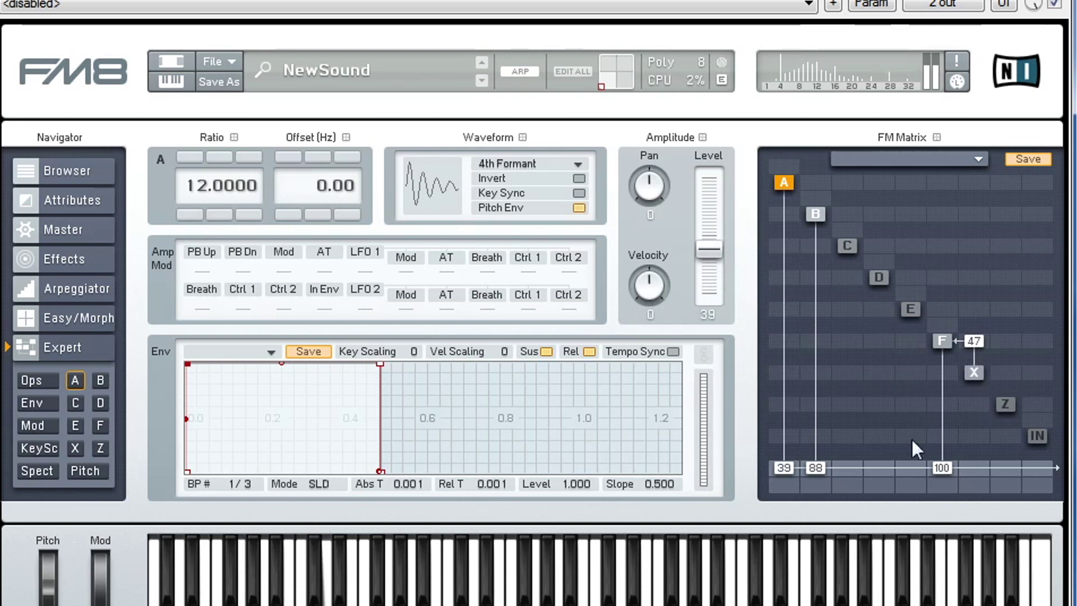
Route operator E into operator F with ratio 4 and the TX Wave 3 waveform
{"action": "left_click", "coordinate": [909, 309]}
{"action": "mouse_move", "coordinate": [909, 317]}
{"action": "left_mouse_down"}
{"action": "mouse_move", "coordinate": [916, 323]}
{"action": "mouse_move", "coordinate": [919, 284]}
{"action": "mouse_move", "coordinate": [909, 345]}
{"action": "mouse_move", "coordinate": [907, 309]}
{"action": "left_mouse_up"}
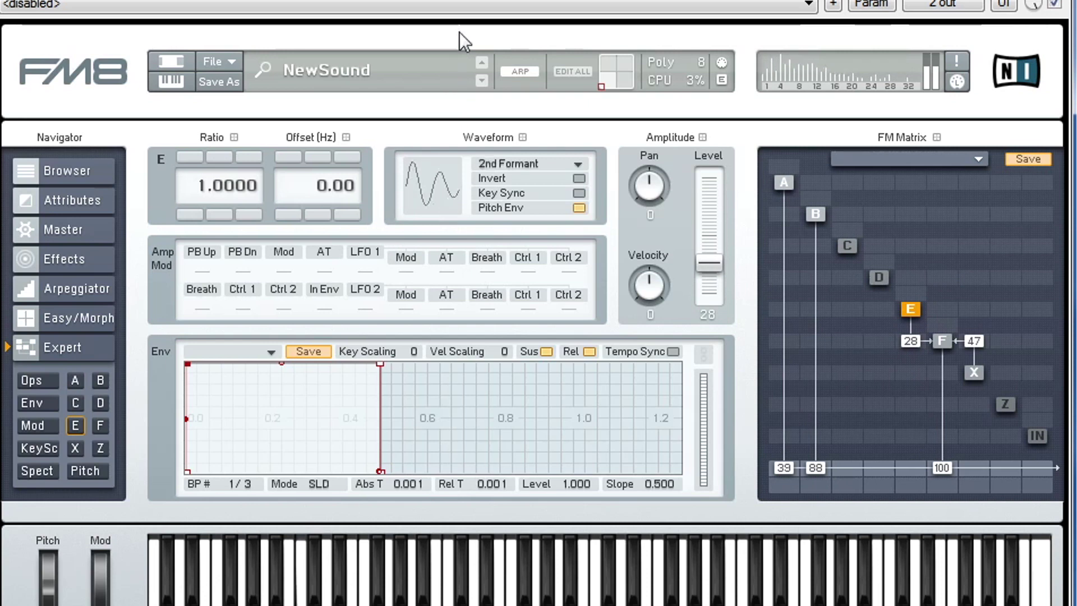
{"action": "left_click", "coordinate": [190, 159]}
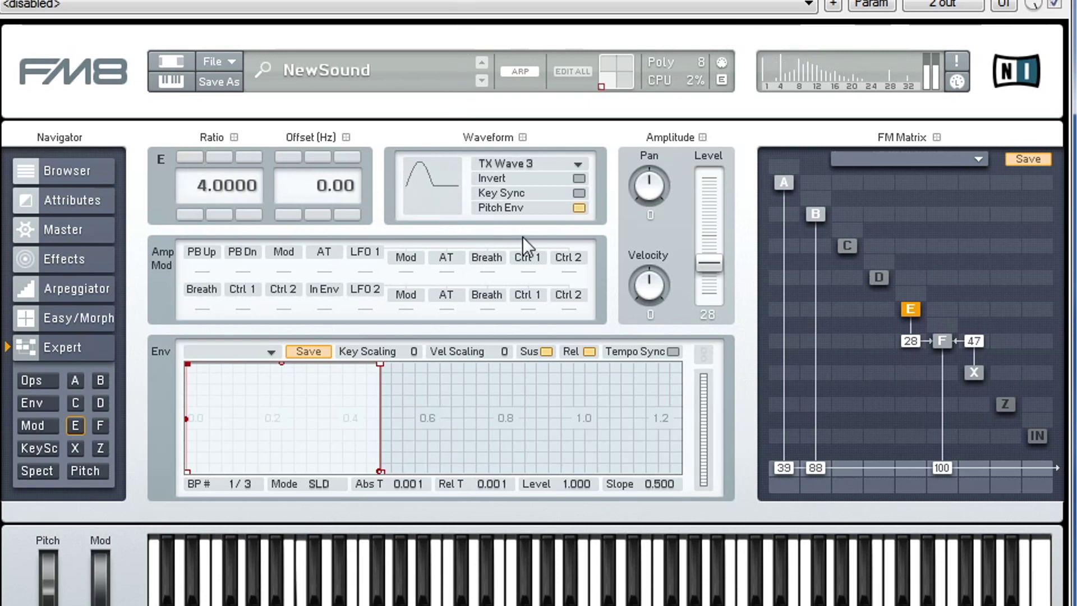
Set operator E's level into F to 58 and shape its envelope to decay to level 0 at about 0.239
{"action": "left_click_drag", "start_coordinate": [722, 329], "coordinate": [728, 307]}
{"action": "left_click_drag", "start_coordinate": [726, 249], "coordinate": [725, 232]}
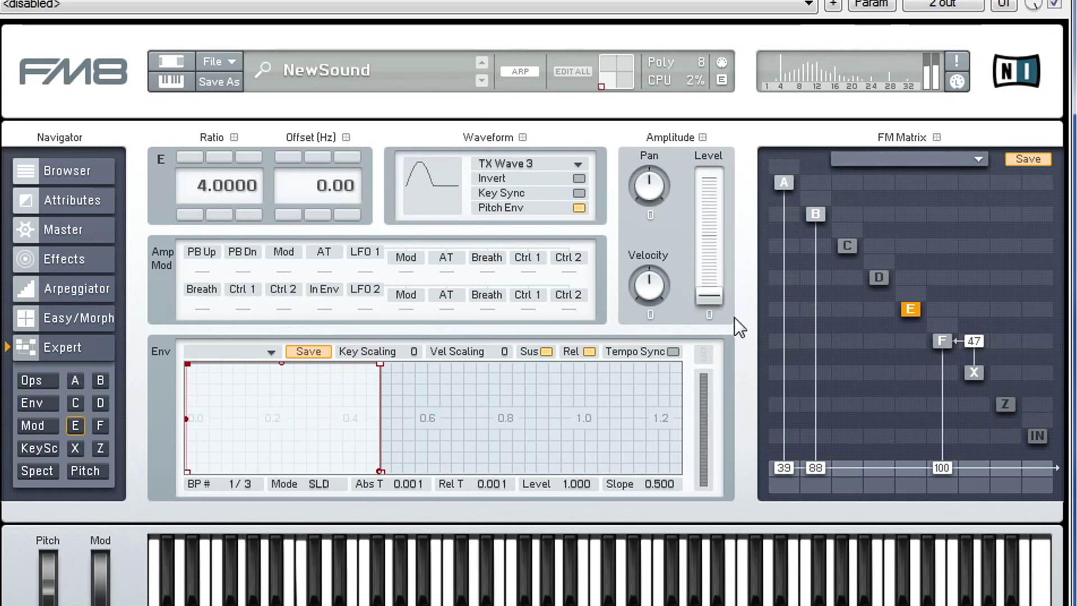
{"action": "mouse_move", "coordinate": [380, 364]}
{"action": "left_mouse_down"}
{"action": "mouse_move", "coordinate": [258, 530]}
{"action": "mouse_move", "coordinate": [192, 535]}
{"action": "mouse_move", "coordinate": [277, 551]}
{"action": "left_mouse_up"}
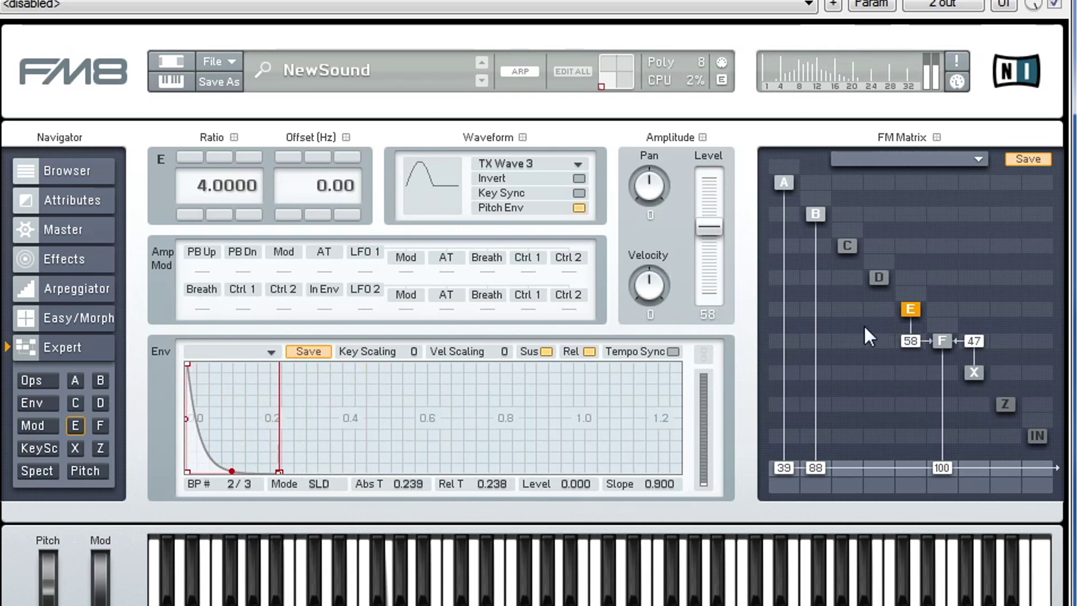
Set operator E's ratio to 2 and its level into operator F to 55
{"action": "left_click_drag", "start_coordinate": [914, 342], "coordinate": [885, 342]}
{"action": "left_click", "coordinate": [190, 215]}
{"action": "left_click", "coordinate": [189, 215]}
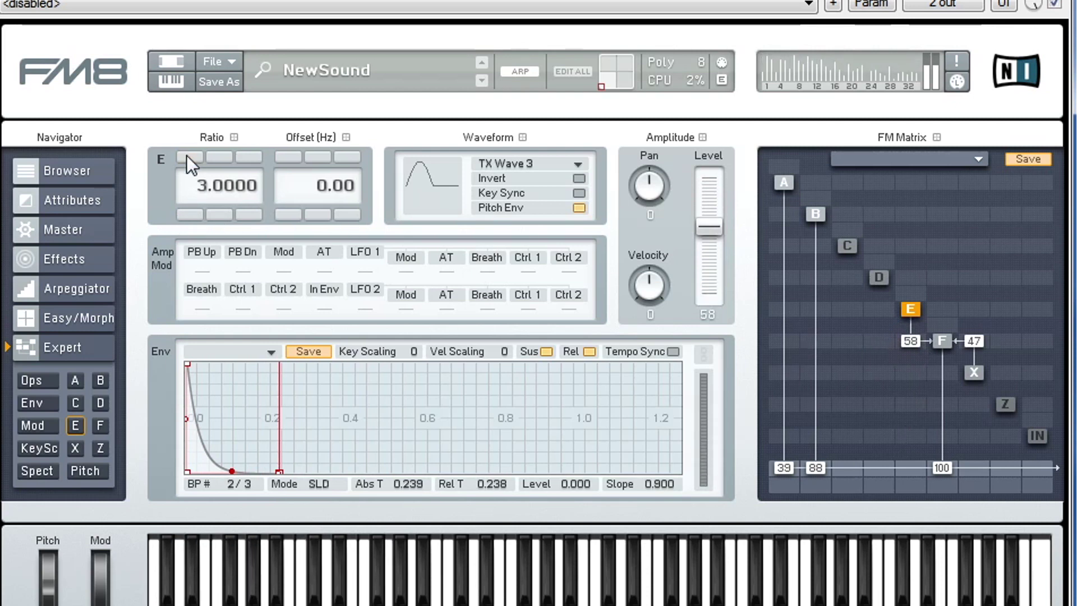
{"action": "left_click", "coordinate": [194, 216]}
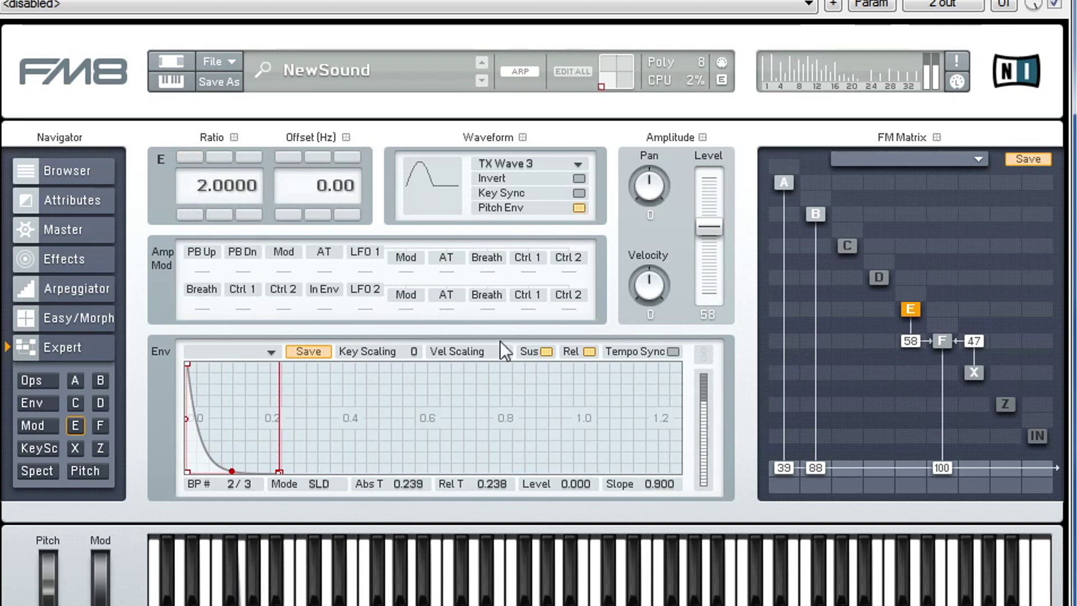
{"action": "left_click_drag", "start_coordinate": [710, 296], "coordinate": [717, 236]}
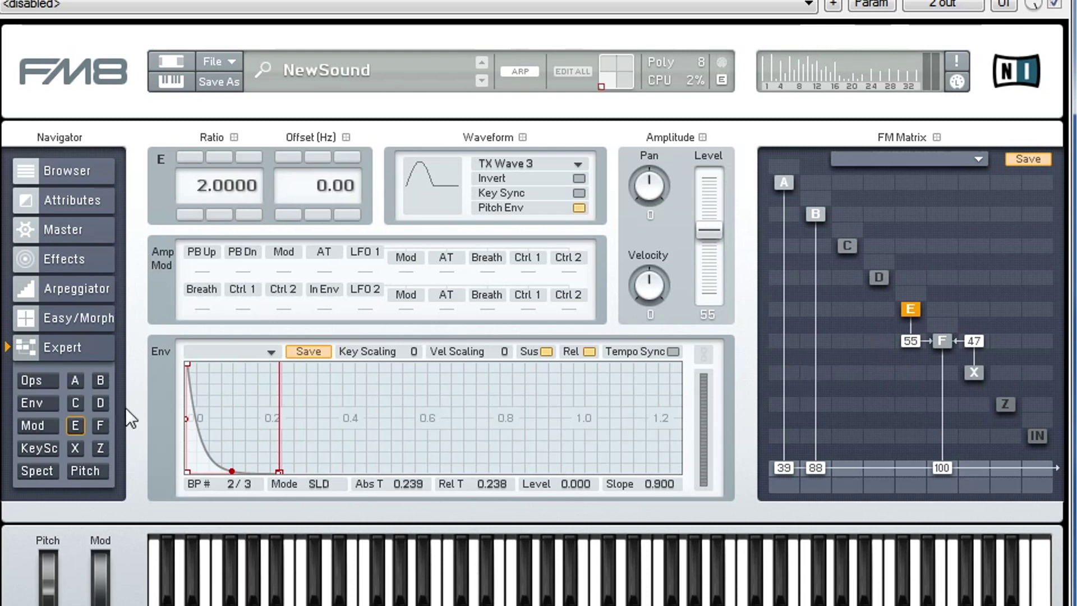
Shape the pitch envelope to fall from level 1 at 0.001 to level -1 at 0.055 with an envelope amount of 8
{"action": "left_click", "coordinate": [88, 469]}
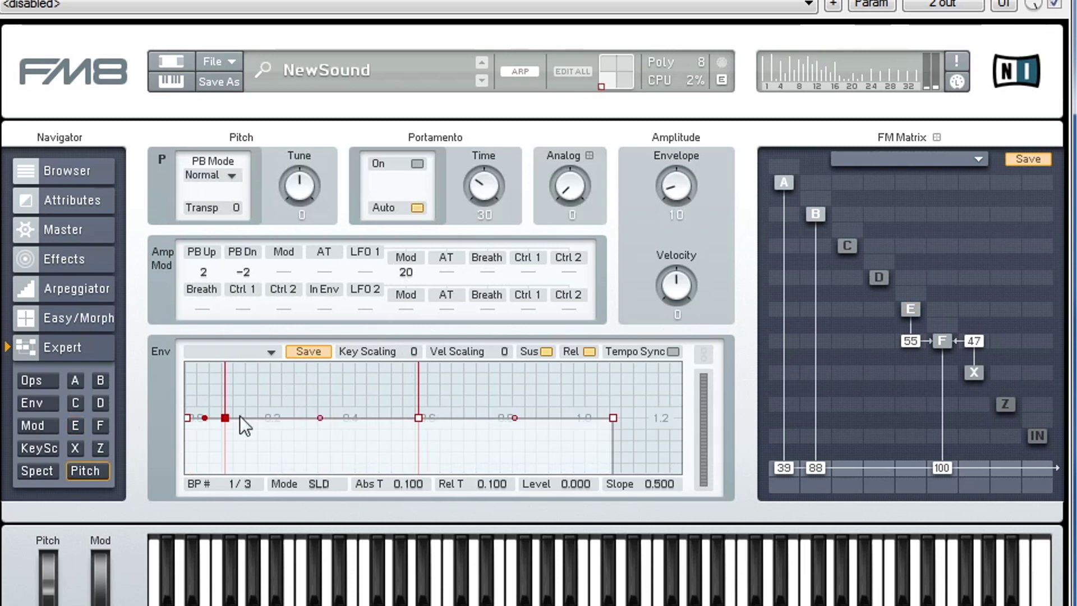
{"action": "left_click_drag", "start_coordinate": [225, 419], "coordinate": [187, 359]}
{"action": "left_click_drag", "start_coordinate": [688, 194], "coordinate": [706, 66]}
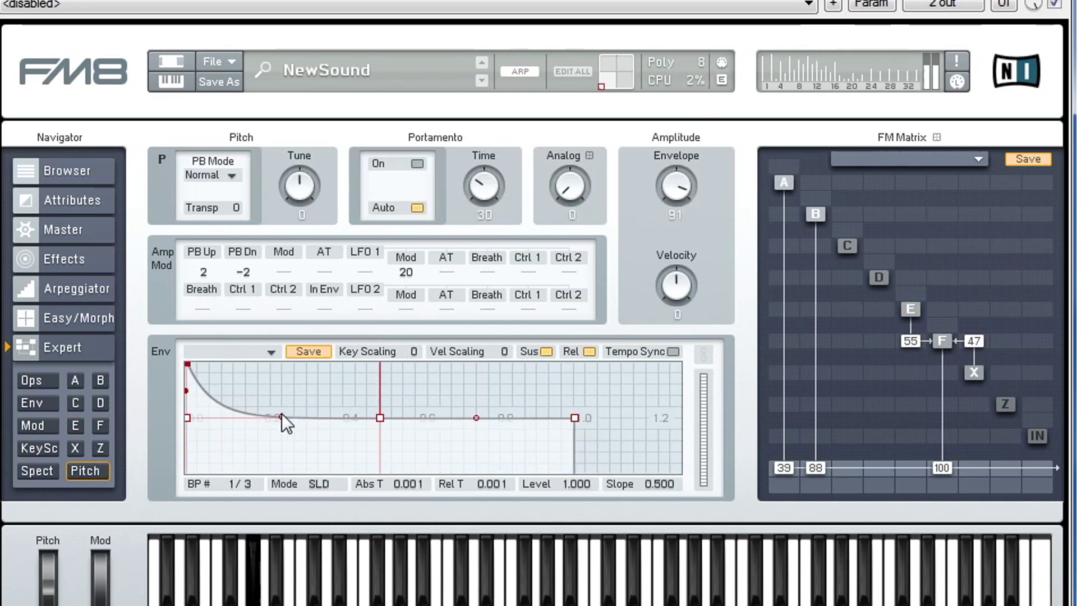
{"action": "left_click_drag", "start_coordinate": [281, 417], "coordinate": [278, 474]}
{"action": "left_click_drag", "start_coordinate": [380, 419], "coordinate": [208, 481]}
{"action": "left_click_drag", "start_coordinate": [675, 187], "coordinate": [670, 344]}
{"action": "left_click_drag", "start_coordinate": [672, 251], "coordinate": [660, 304]}
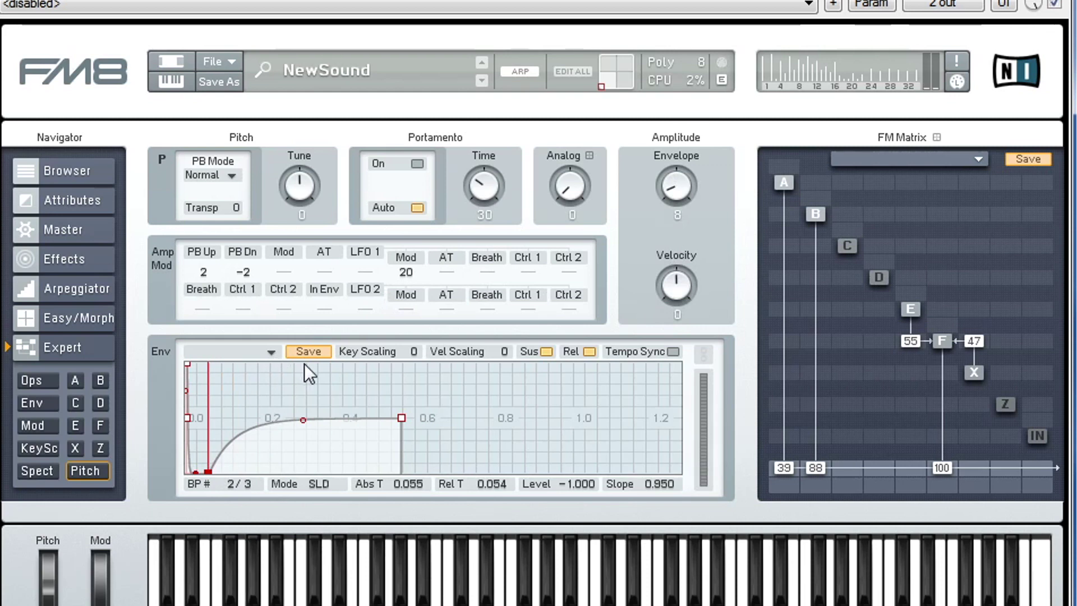
Move the pitch envelope's second breakpoint to 0.287 at level 0 and set the envelope amount to 53
{"action": "left_click_drag", "start_coordinate": [207, 471], "coordinate": [310, 407]}
{"action": "left_click_drag", "start_coordinate": [376, 409], "coordinate": [371, 442]}
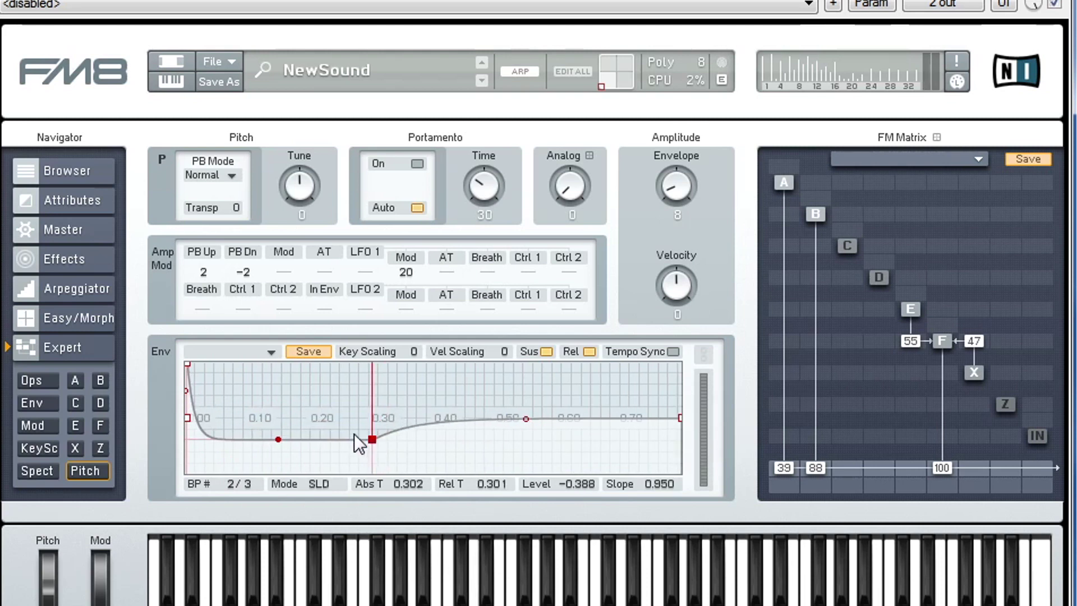
{"action": "left_click_drag", "start_coordinate": [372, 439], "coordinate": [363, 419]}
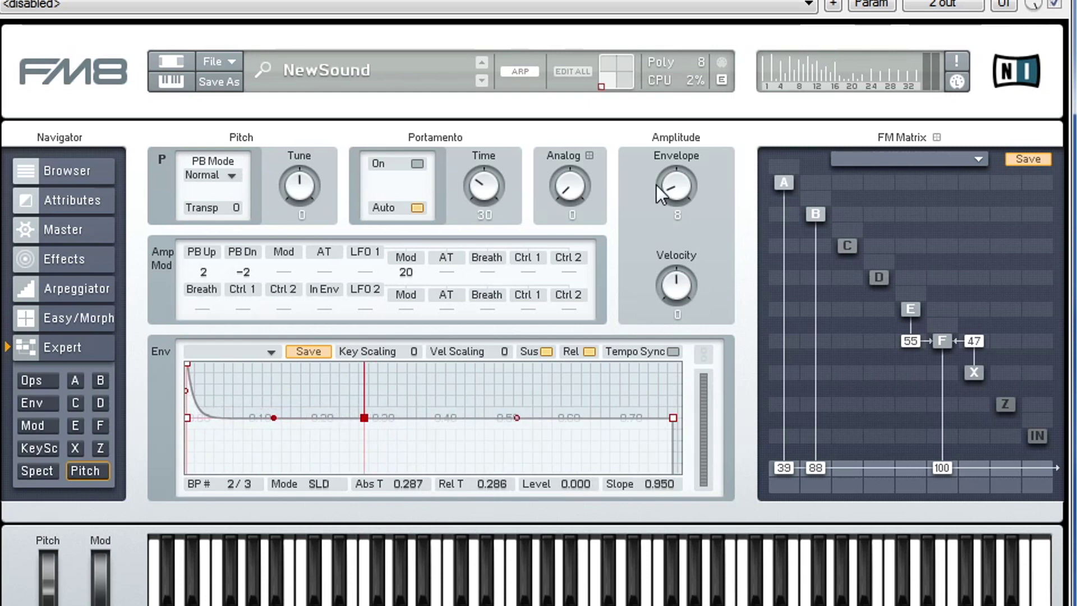
{"action": "left_click_drag", "start_coordinate": [656, 184], "coordinate": [673, 127]}
{"action": "left_click_drag", "start_coordinate": [187, 365], "coordinate": [140, 241]}
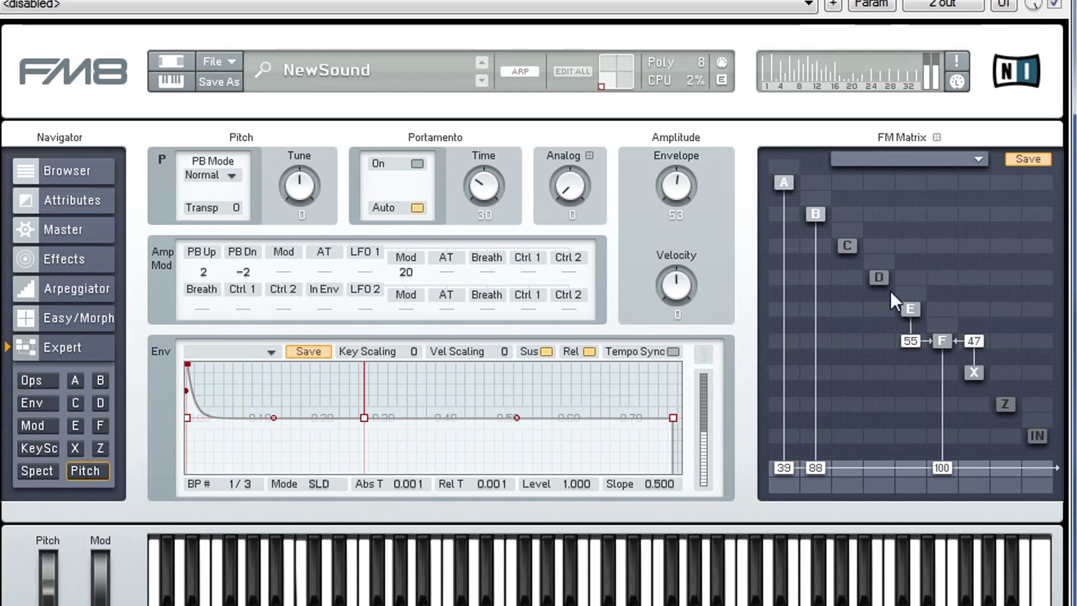
Give operator E the 4th Formant waveform with Key Sync on and set its level into operator F to 39
{"action": "left_click", "coordinate": [943, 341]}
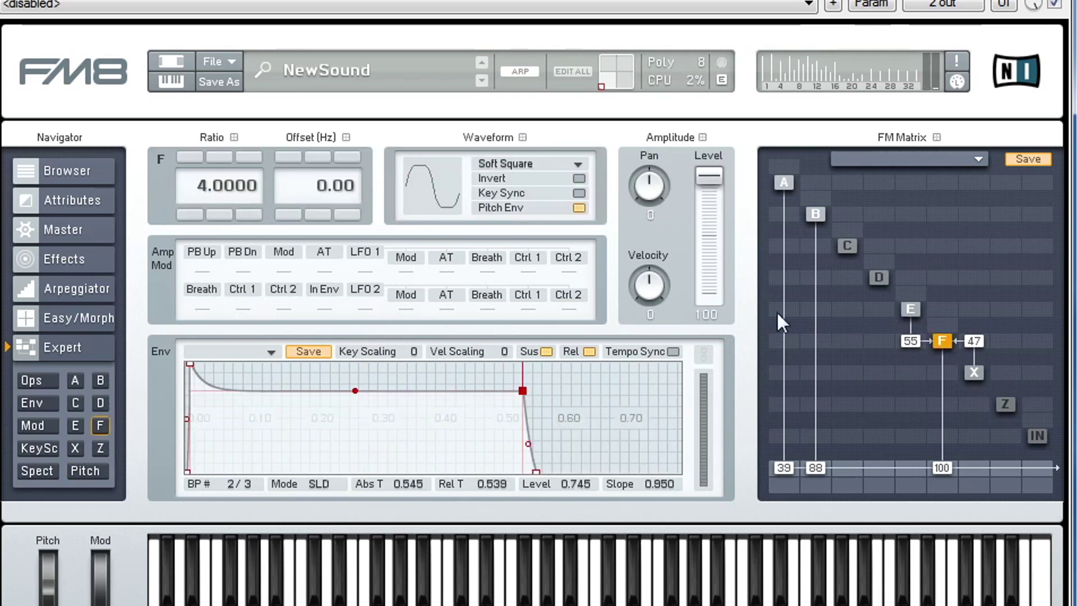
{"action": "left_click", "coordinate": [912, 308]}
{"action": "left_click_drag", "start_coordinate": [191, 365], "coordinate": [497, 160]}
{"action": "left_click", "coordinate": [497, 163]}
{"action": "left_click", "coordinate": [461, 106]}
{"action": "scroll", "coordinate": [461, 209], "scroll_direction": "down", "scroll_amount": 2}
{"action": "scroll", "coordinate": [457, 197], "scroll_direction": "down", "scroll_amount": 3}
{"action": "scroll", "coordinate": [435, 347], "scroll_direction": "down", "scroll_amount": 1}
{"action": "left_click", "coordinate": [581, 193]}
{"action": "scroll", "coordinate": [436, 204], "scroll_direction": "down", "scroll_amount": 1}
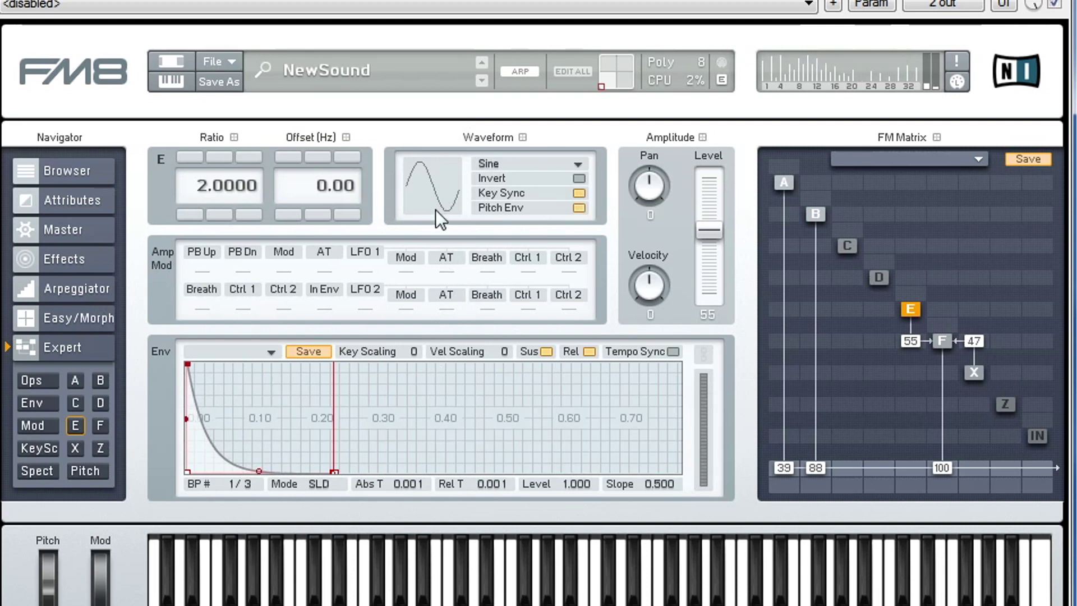
{"action": "scroll", "coordinate": [449, 158], "scroll_direction": "down", "scroll_amount": 1}
{"action": "scroll", "coordinate": [449, 158], "scroll_direction": "down", "scroll_amount": 1}
{"action": "scroll", "coordinate": [451, 124], "scroll_direction": "down", "scroll_amount": 1}
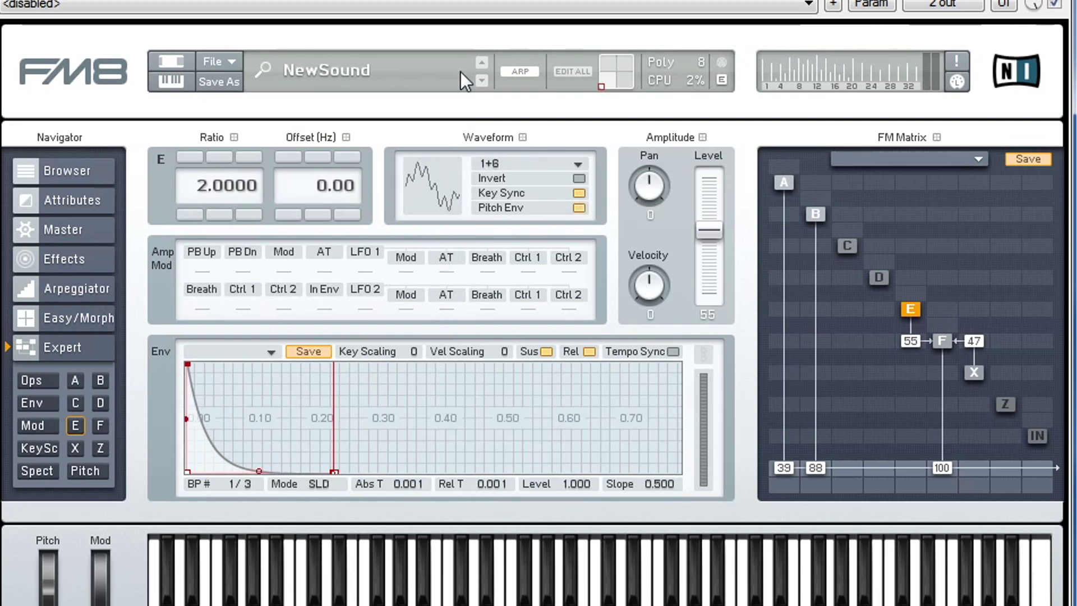
{"action": "scroll", "coordinate": [442, 183], "scroll_direction": "down", "scroll_amount": 1}
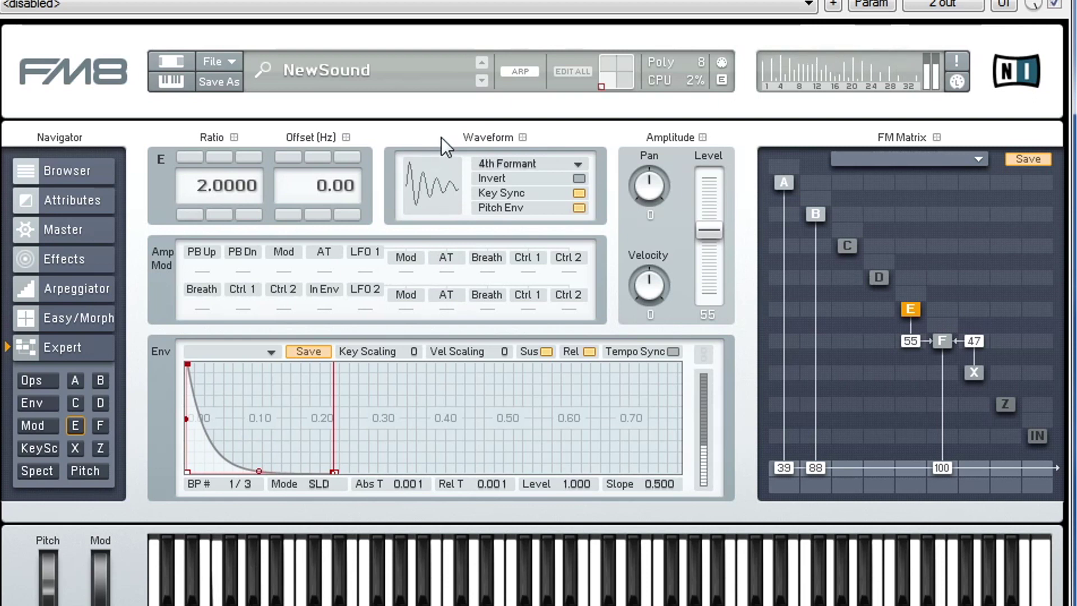
{"action": "left_click_drag", "start_coordinate": [704, 234], "coordinate": [713, 257]}
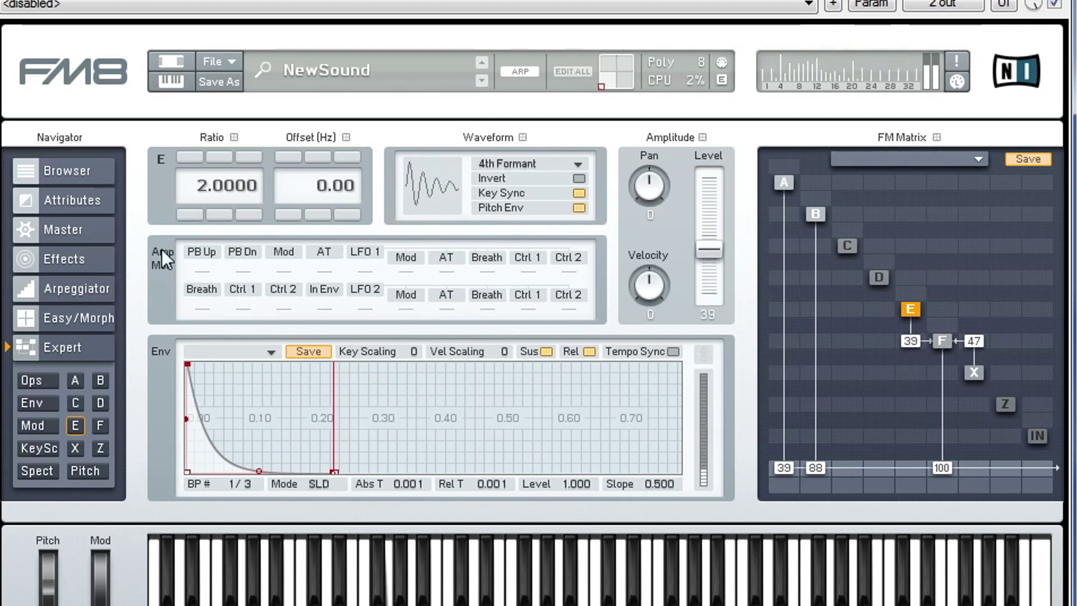
Add a reversed PsycheDelay effect with feedback 5, stereo 100, pitch 12 and dry/wet 21
{"action": "left_click", "coordinate": [88, 259]}
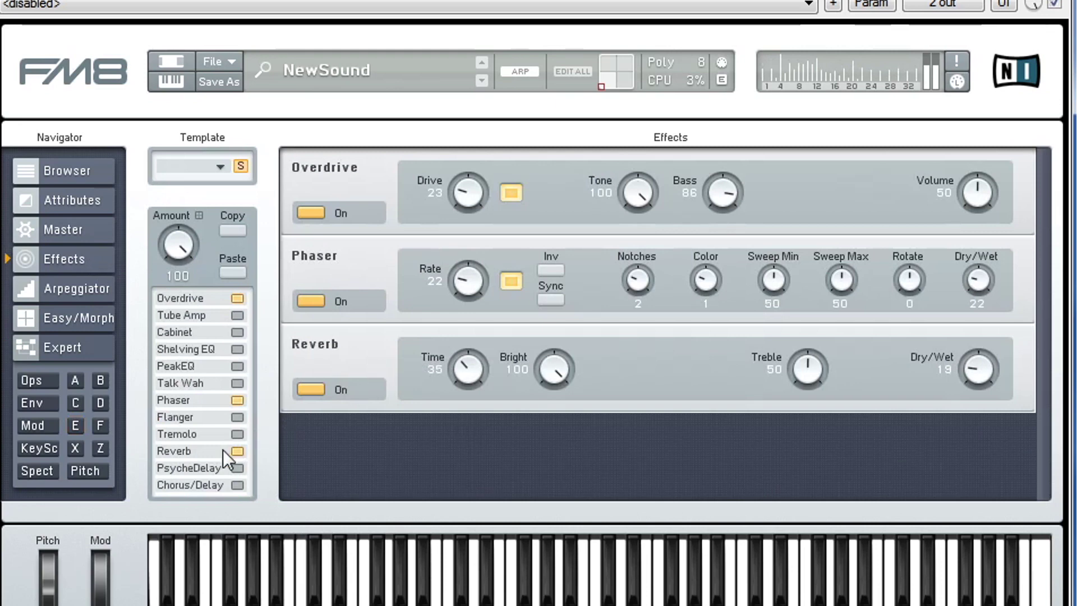
{"action": "left_click", "coordinate": [237, 485]}
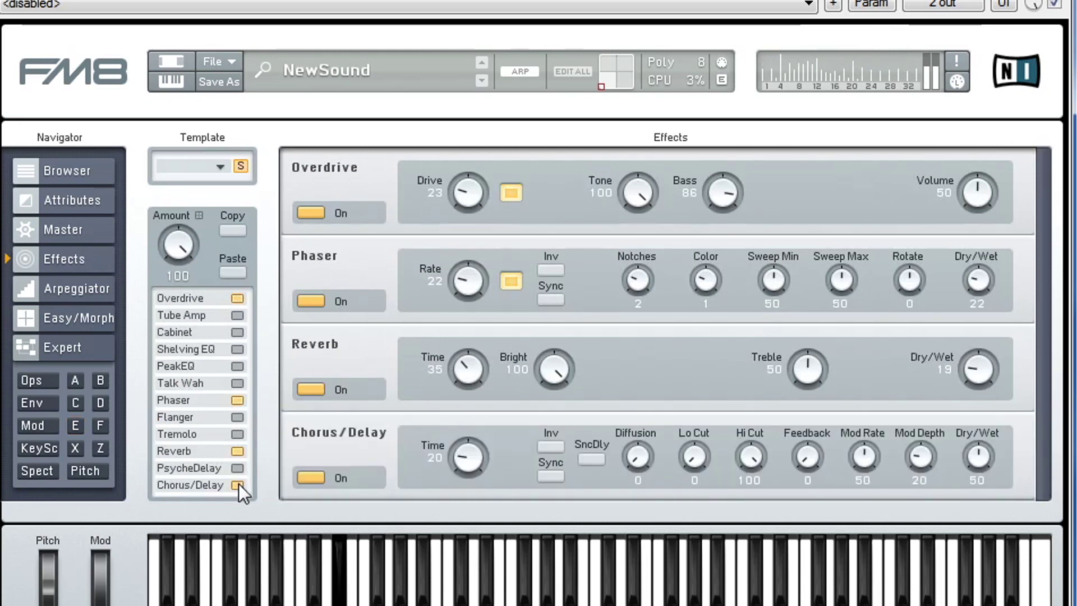
{"action": "left_click", "coordinate": [238, 483]}
{"action": "left_click", "coordinate": [237, 468]}
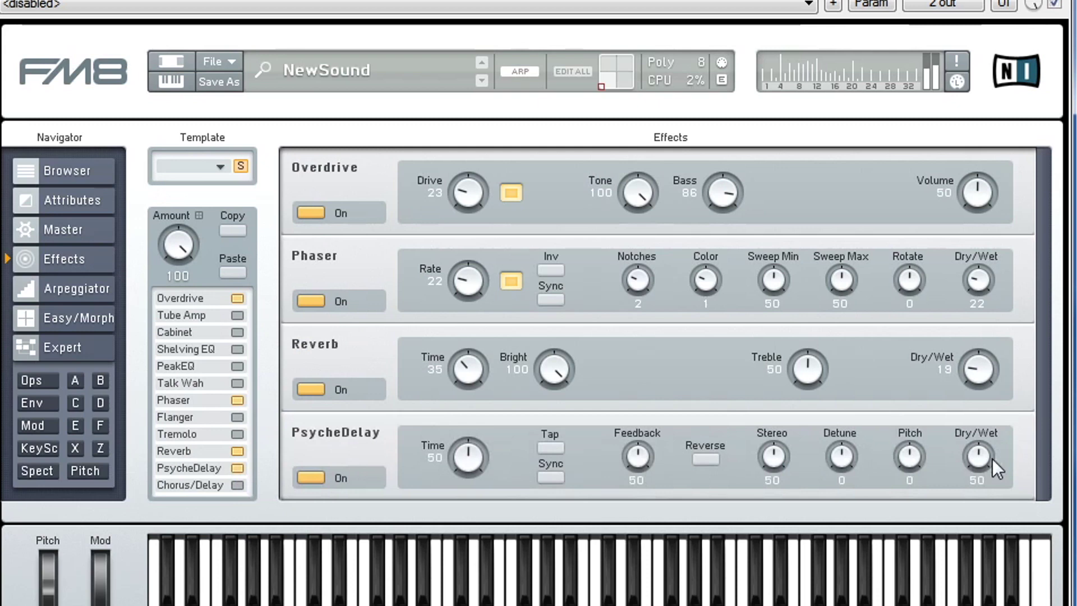
{"action": "left_click_drag", "start_coordinate": [963, 493], "coordinate": [961, 486]}
{"action": "left_click_drag", "start_coordinate": [909, 461], "coordinate": [944, 303]}
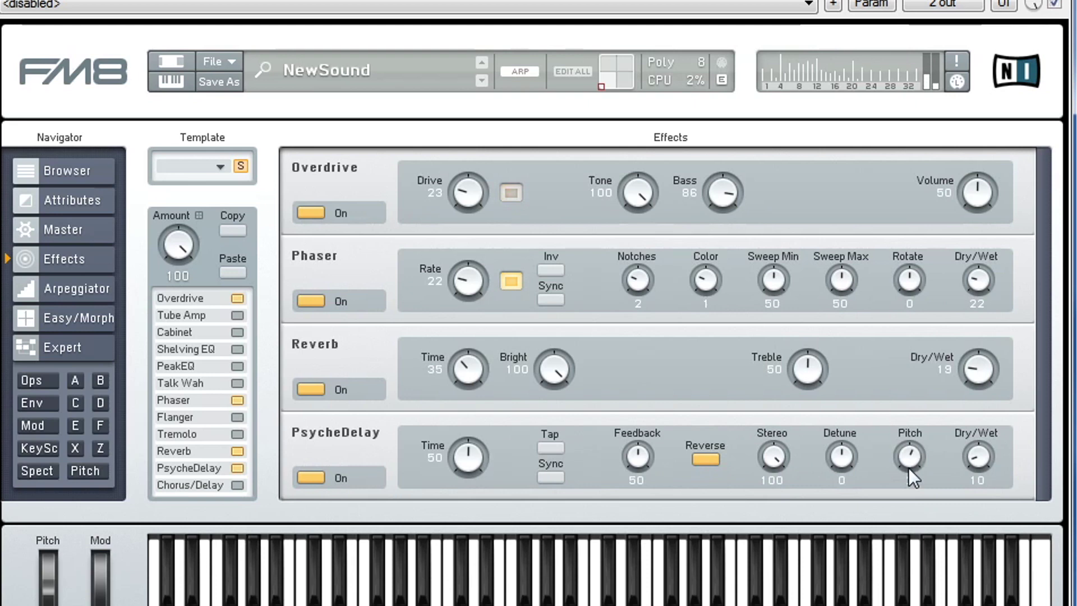
{"action": "left_click_drag", "start_coordinate": [911, 466], "coordinate": [928, 383]}
{"action": "scroll", "coordinate": [986, 455], "scroll_direction": "up", "scroll_amount": 1}
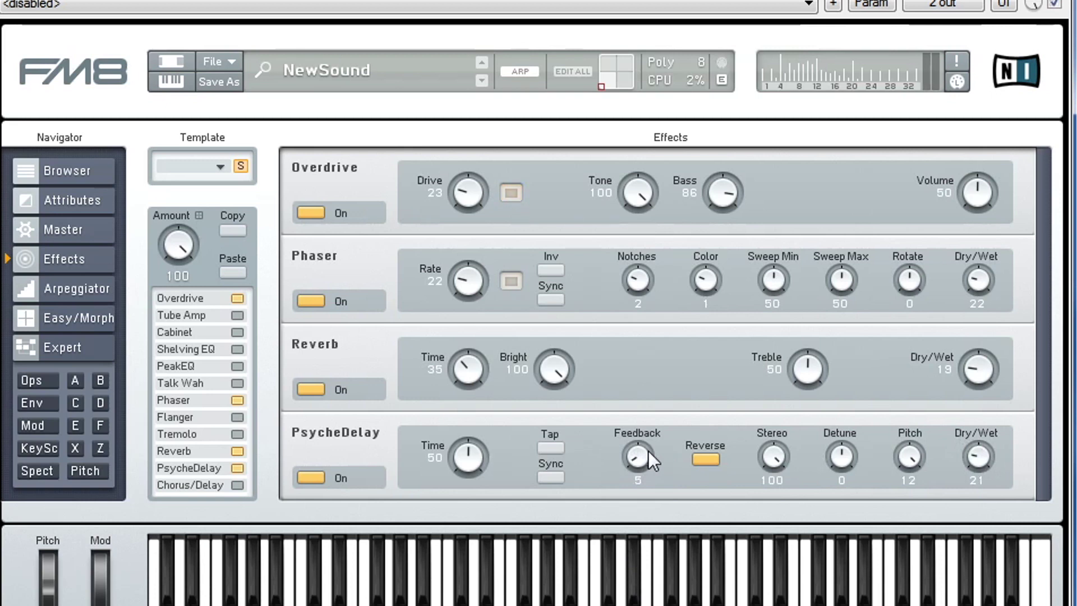
Sync the PsycheDelay to tempo with time 3 and set its dry/wet mix to 11
{"action": "left_click", "coordinate": [552, 476]}
{"action": "left_click_drag", "start_coordinate": [470, 466], "coordinate": [470, 470]}
{"action": "left_click_drag", "start_coordinate": [467, 529], "coordinate": [459, 521]}
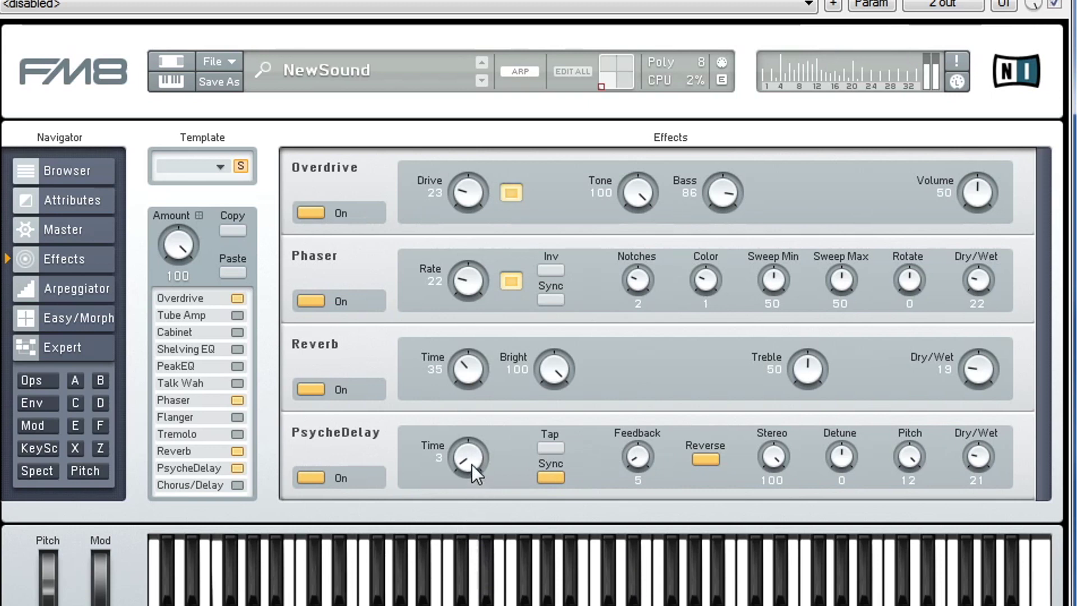
{"action": "left_click_drag", "start_coordinate": [985, 468], "coordinate": [978, 547]}
{"action": "left_click_drag", "start_coordinate": [970, 508], "coordinate": [986, 446]}
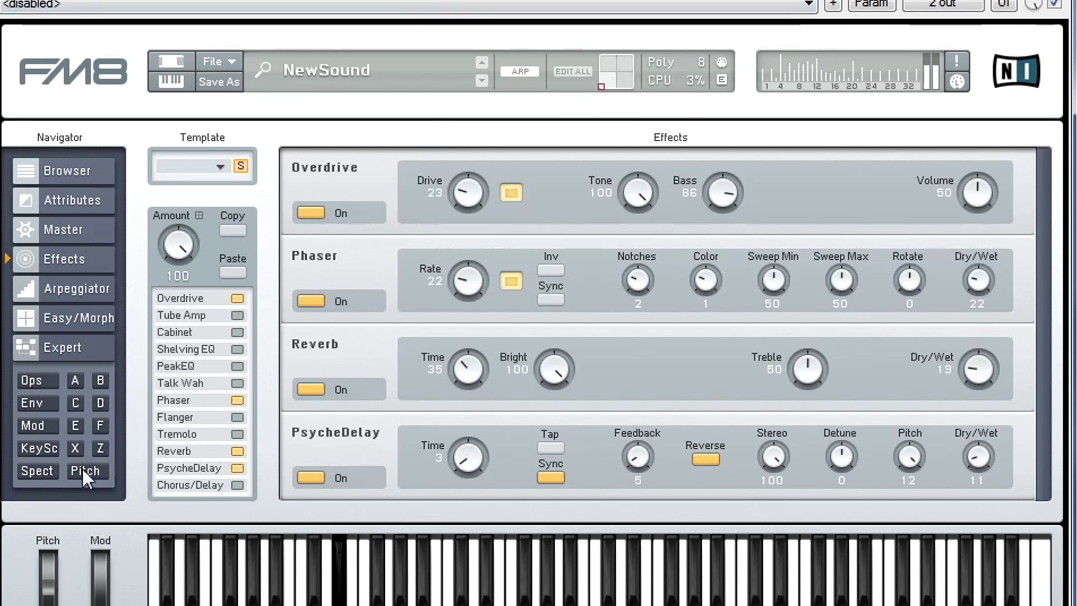
Turn off Triplets in the arpeggiator and set the shuffle to 0 and the note length to 53
{"action": "left_click", "coordinate": [44, 424]}
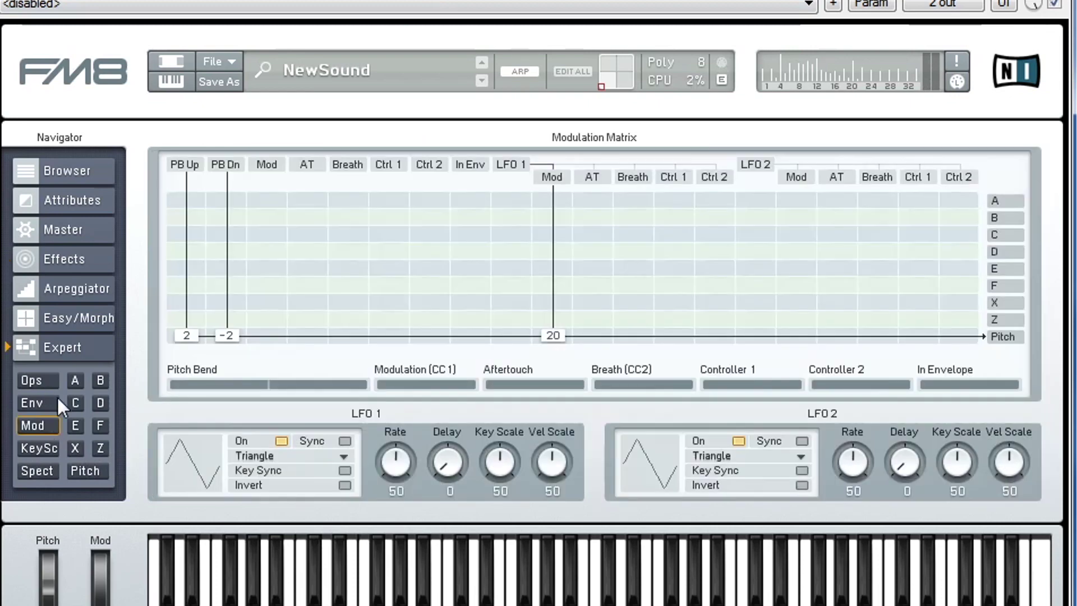
{"action": "left_click", "coordinate": [69, 317]}
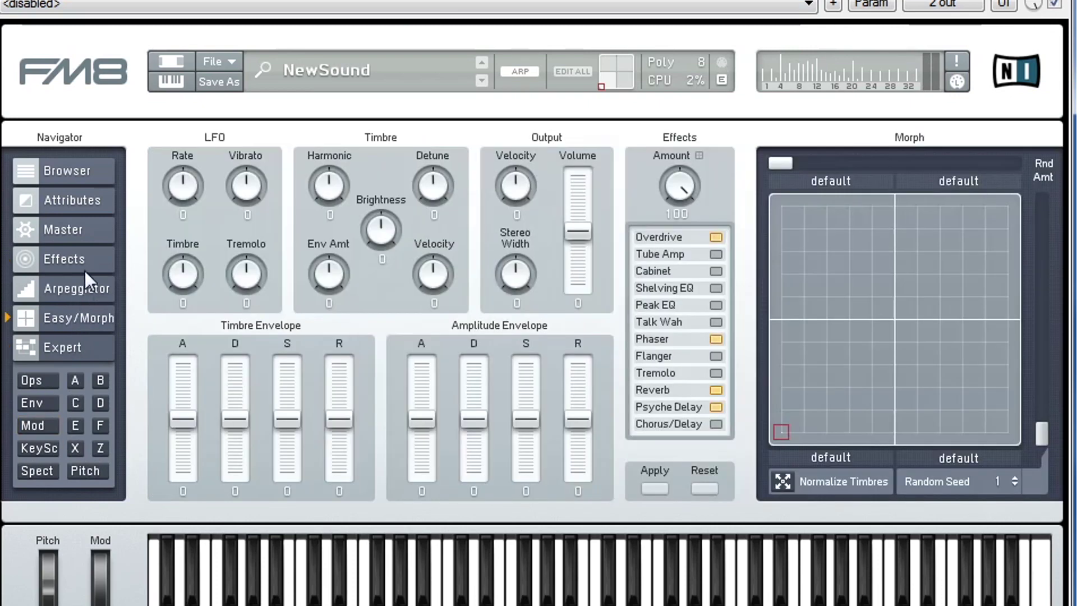
{"action": "left_click", "coordinate": [79, 288]}
{"action": "left_click", "coordinate": [617, 193]}
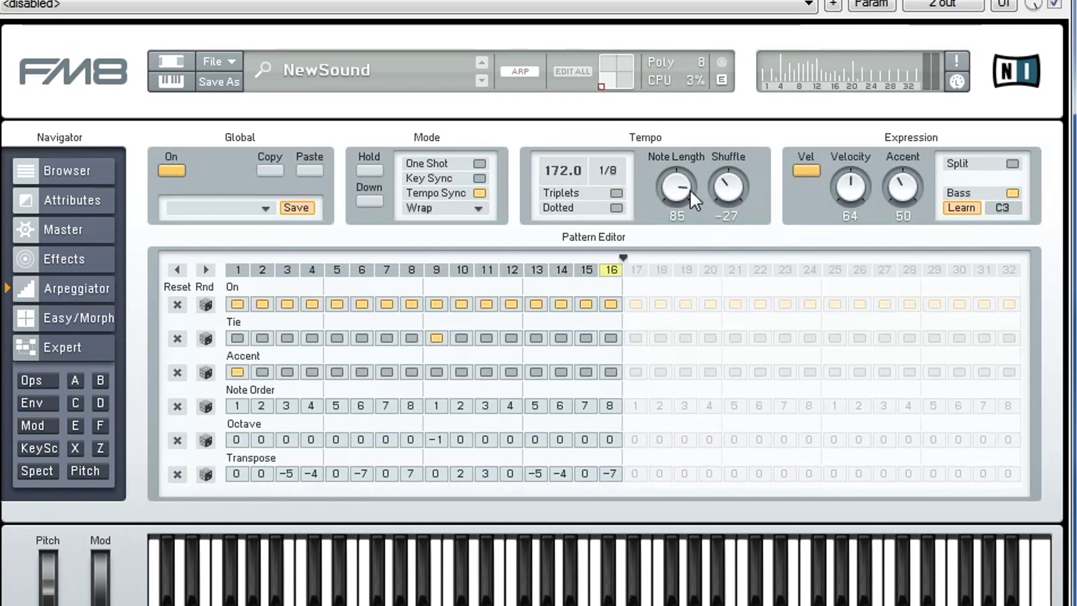
{"action": "left_click_drag", "start_coordinate": [679, 190], "coordinate": [722, 191]}
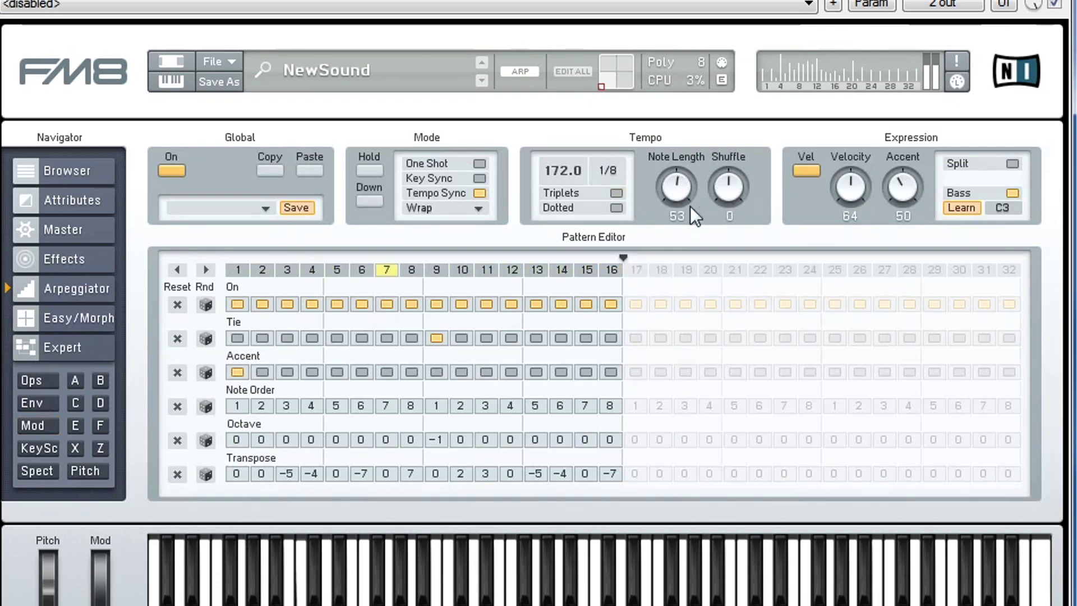
Try the arpeggiator at a 1/16 rate, return it to 1/8, and set the note length to 85
{"action": "left_click", "coordinate": [608, 170]}
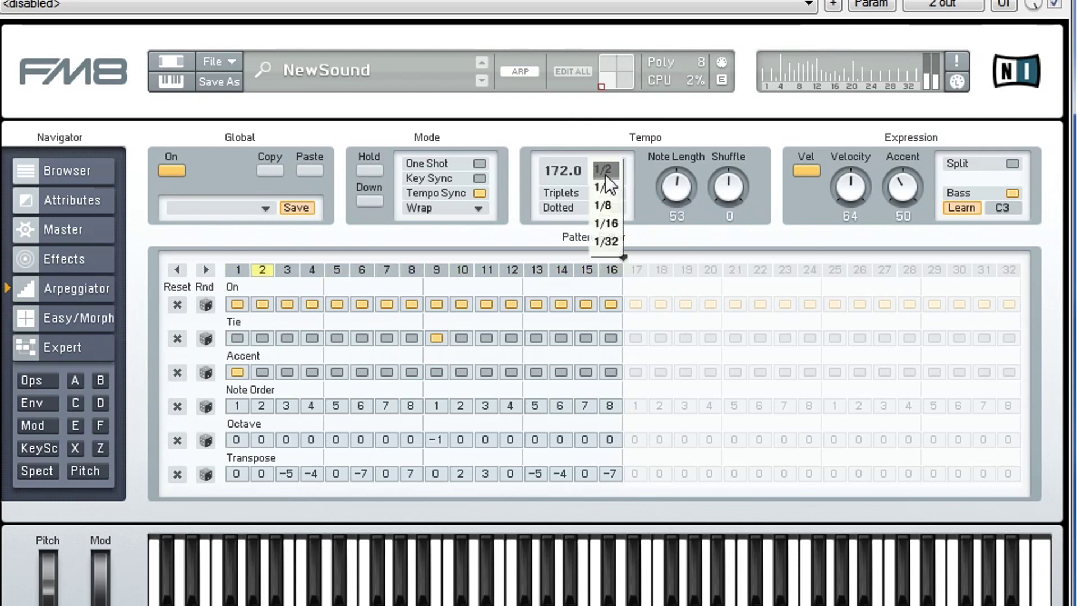
{"action": "left_click", "coordinate": [617, 224]}
{"action": "left_click", "coordinate": [607, 173]}
{"action": "left_click", "coordinate": [617, 204]}
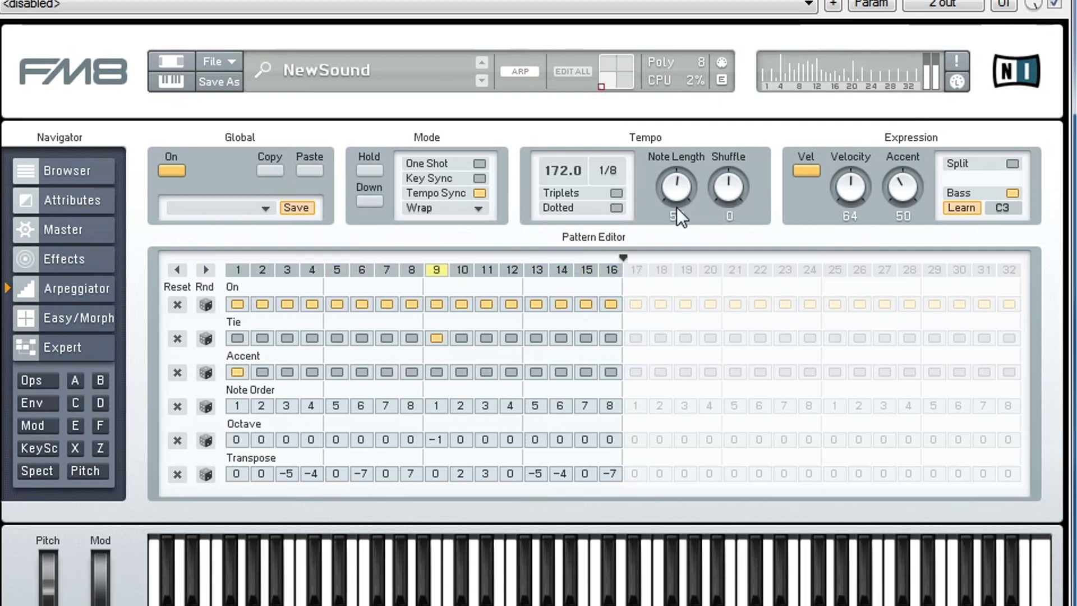
{"action": "left_click_drag", "start_coordinate": [677, 207], "coordinate": [710, 132]}
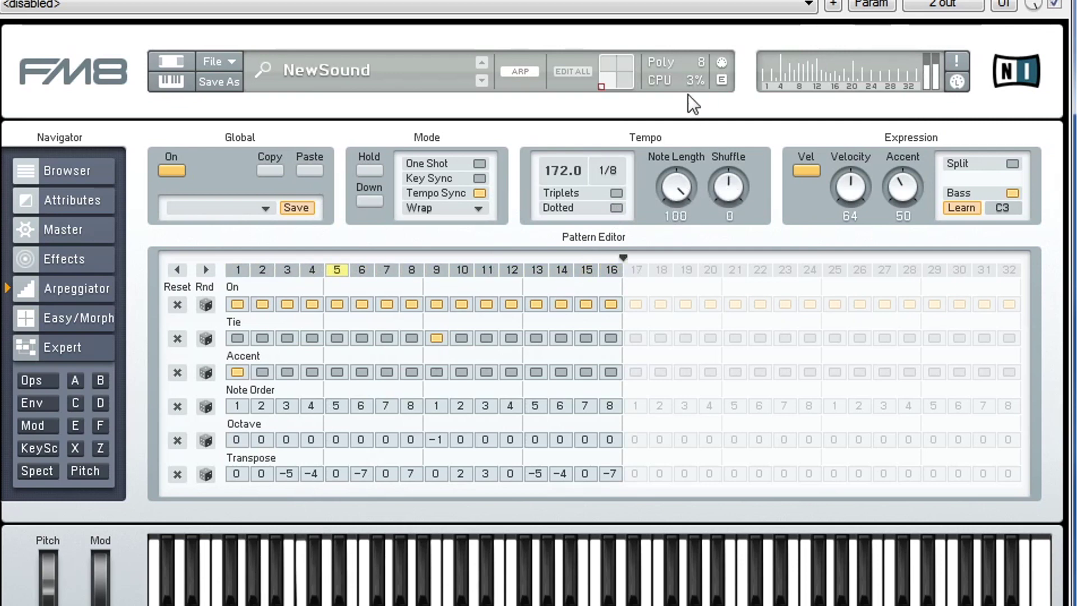
{"action": "left_click_drag", "start_coordinate": [688, 94], "coordinate": [696, 136]}
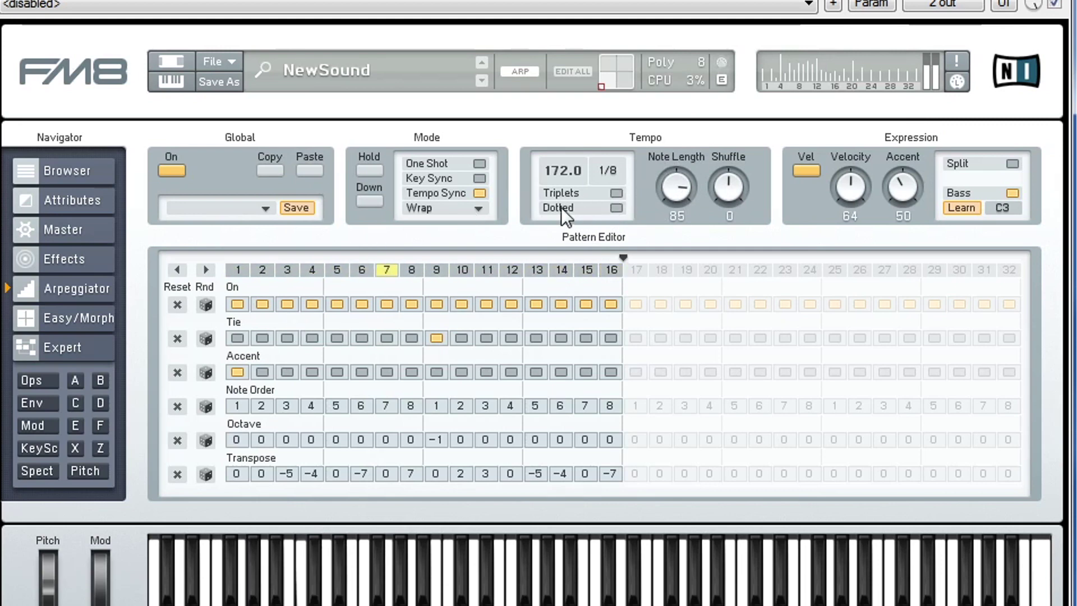
Set the arpeggiator to dotted 1/16 notes with note length 100 and shuffle 0, and close the FM8 effect window
{"action": "left_click", "coordinate": [617, 207]}
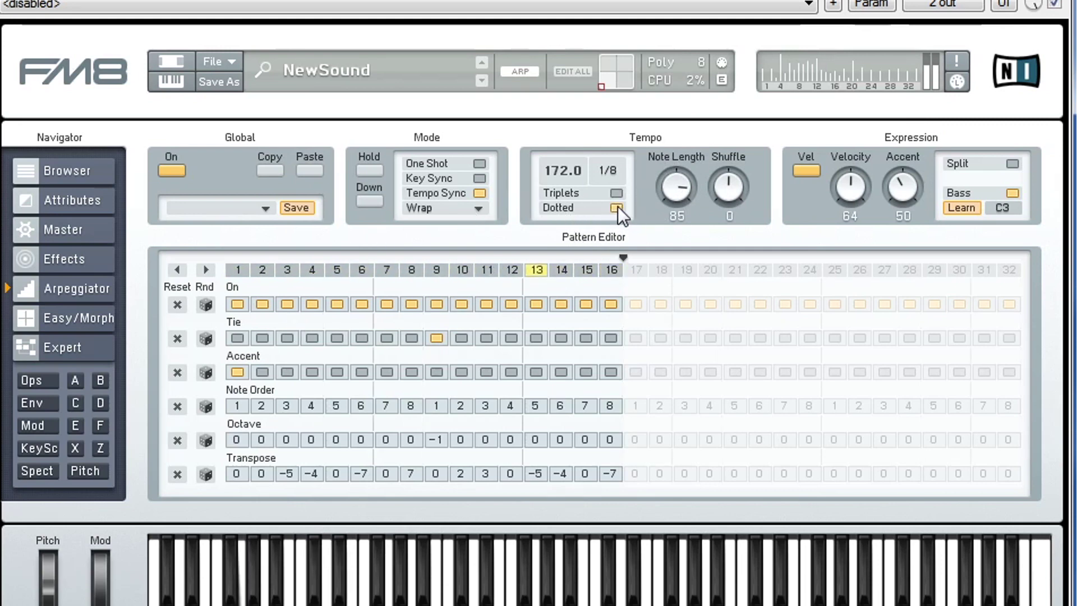
{"action": "left_click", "coordinate": [606, 171]}
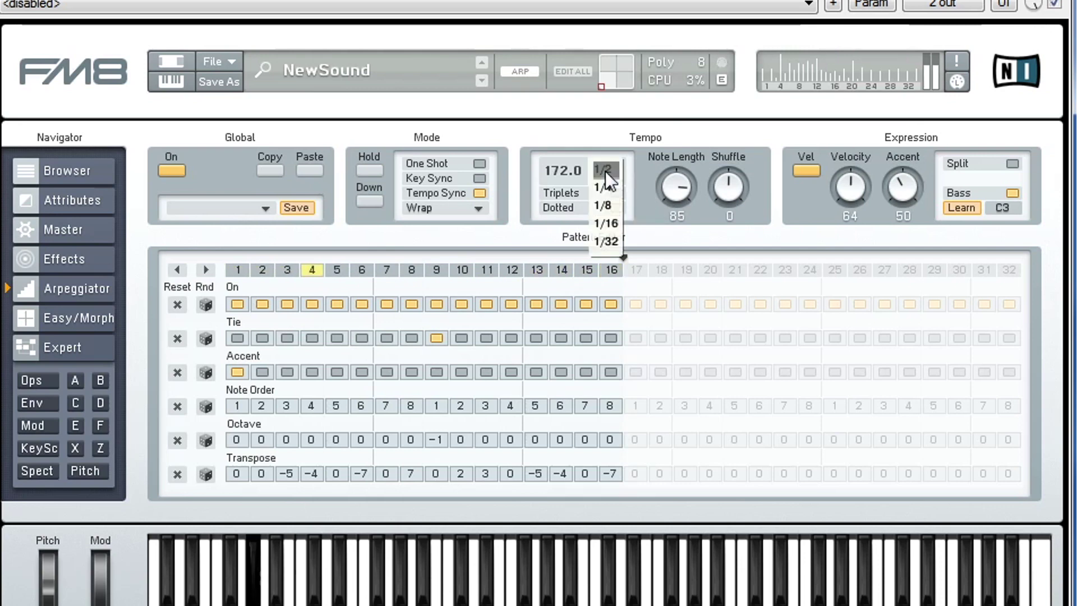
{"action": "left_click", "coordinate": [620, 223]}
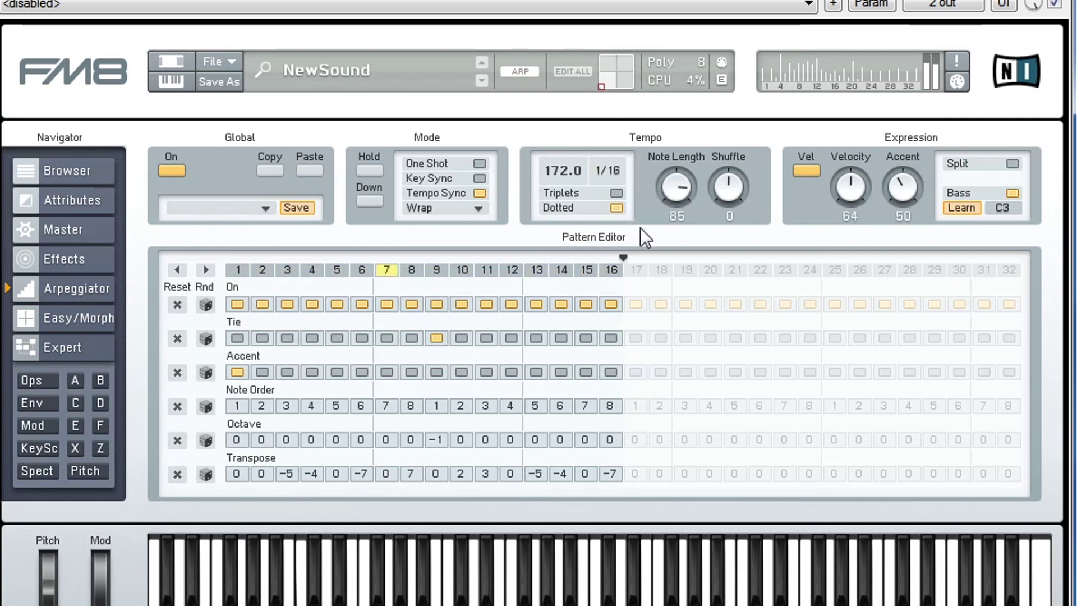
{"action": "left_click_drag", "start_coordinate": [696, 190], "coordinate": [711, 97]}
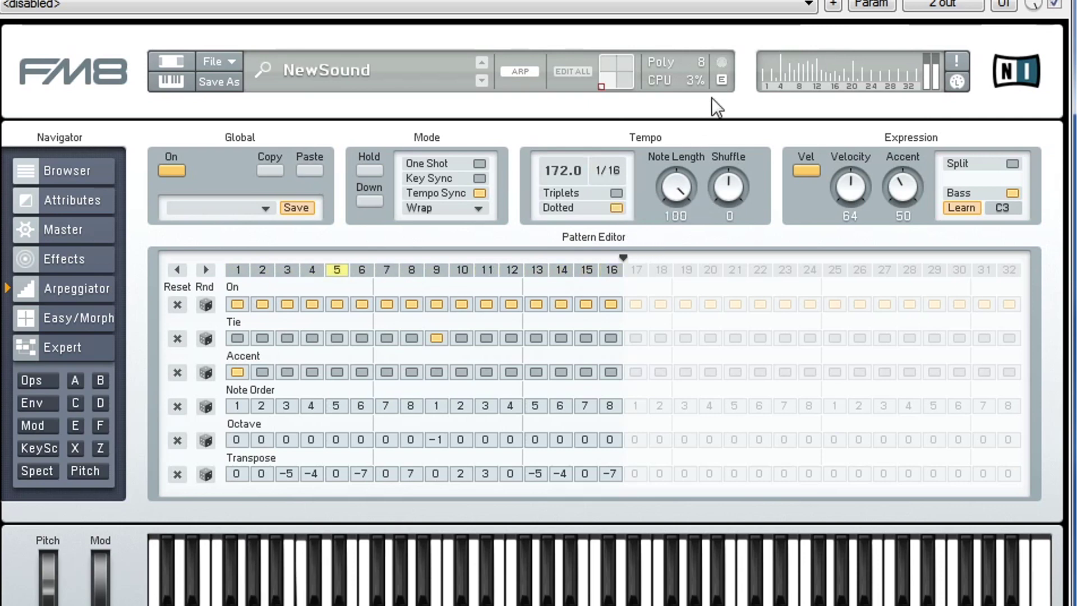
{"action": "left_click_drag", "start_coordinate": [729, 198], "coordinate": [736, 59]}
{"action": "left_click", "coordinate": [728, 190], "text": "ctrl"}
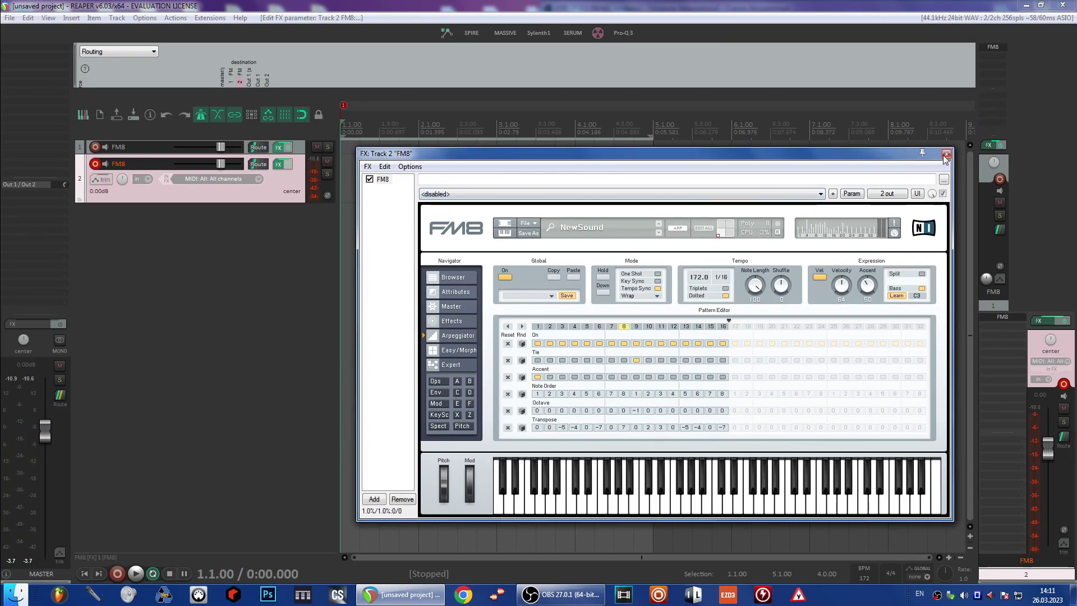
{"action": "left_click", "coordinate": [946, 153]}
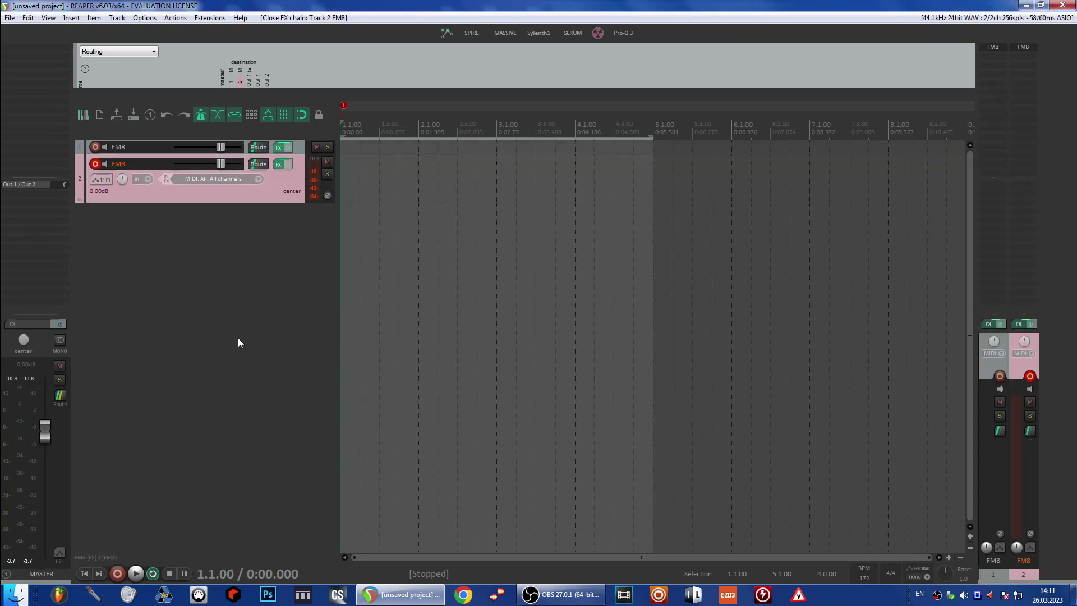
Preview drum loops in the Media Explorer and insert JM2_172_Drums_10_Full.wav on a new track, aligned to the project start
{"action": "key", "text": "ctrl+alt+x"}
{"action": "left_click", "coordinate": [319, 406]}
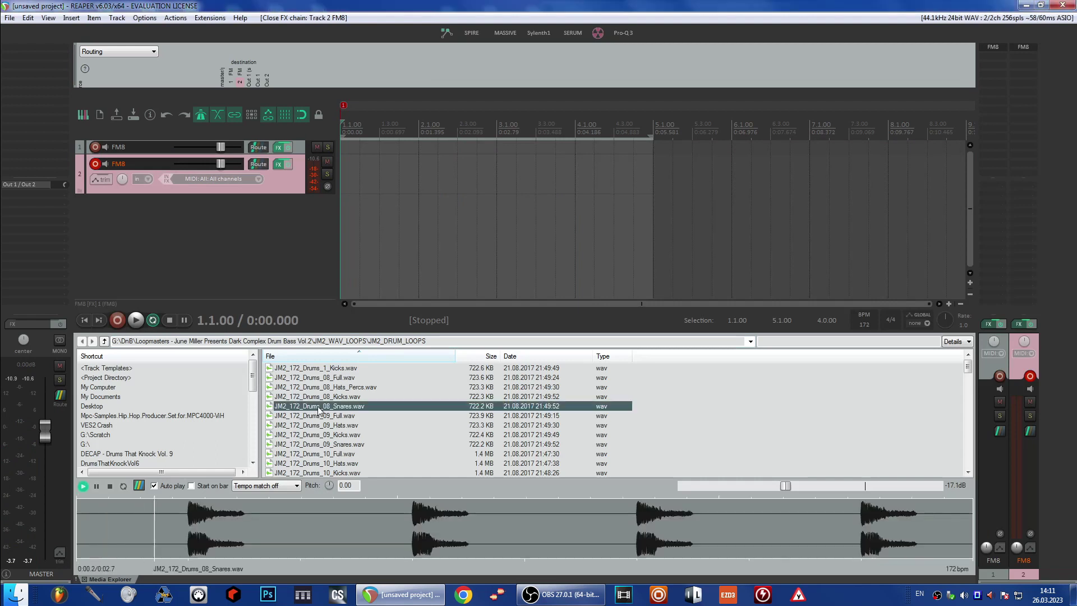
{"action": "left_click", "coordinate": [330, 425]}
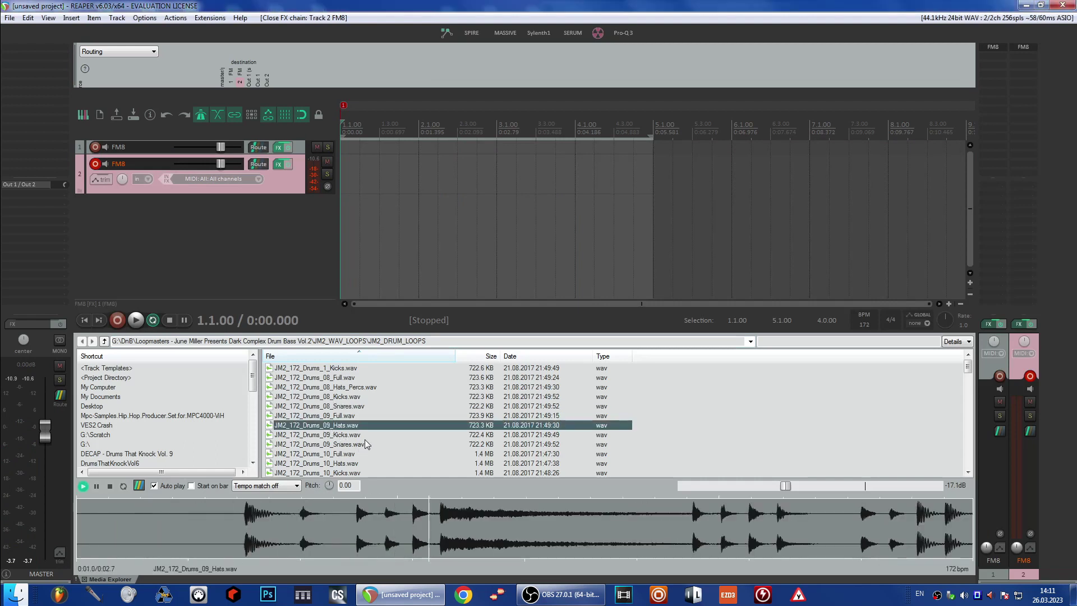
{"action": "scroll", "coordinate": [354, 435], "scroll_direction": "down", "scroll_amount": 1}
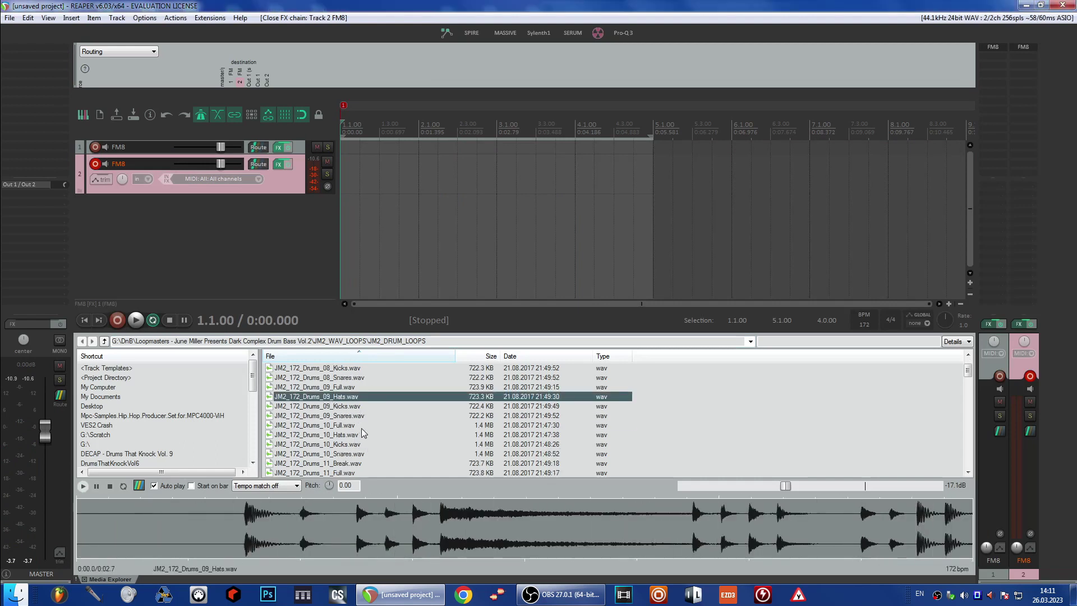
{"action": "left_click", "coordinate": [351, 427]}
{"action": "left_click_drag", "start_coordinate": [351, 430], "coordinate": [365, 253]}
{"action": "left_click", "coordinate": [677, 205]}
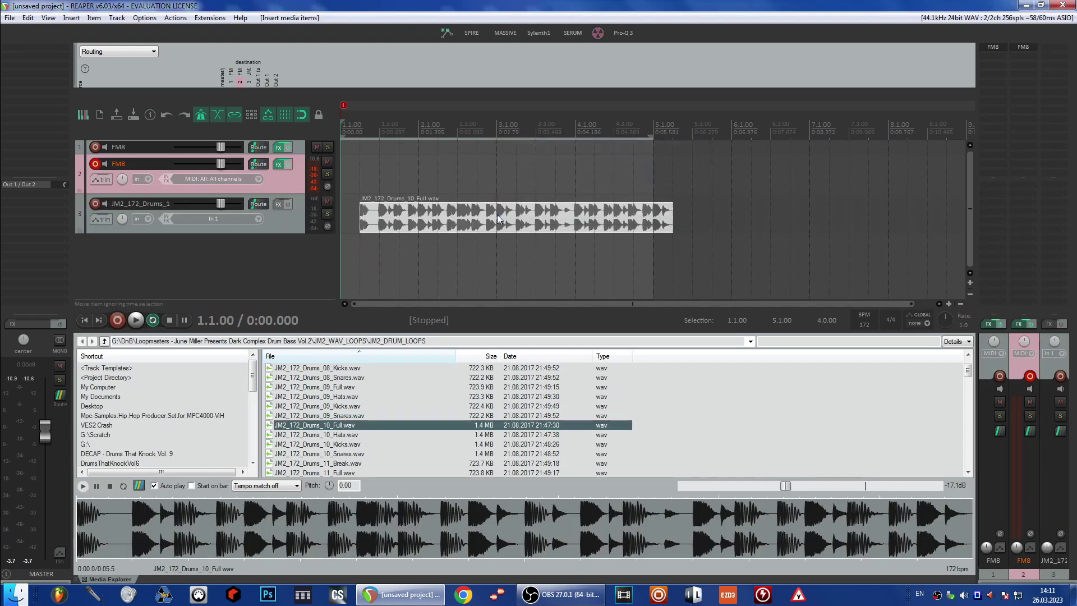
{"action": "left_click_drag", "start_coordinate": [505, 216], "coordinate": [489, 216]}
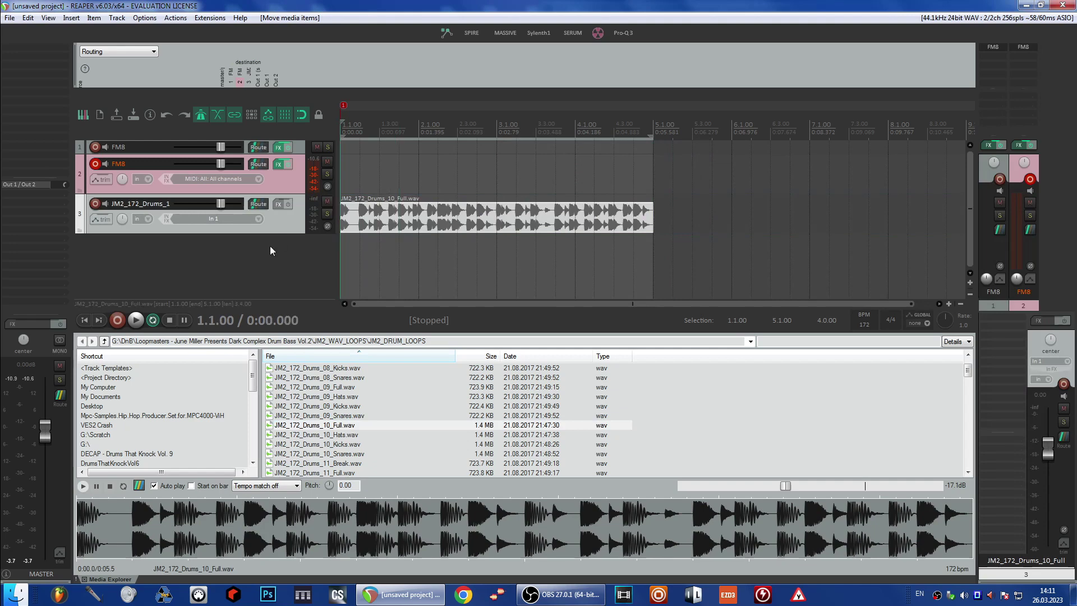
Play the drum loop and lower the drum track's volume to -4.37 dB
{"action": "key", "text": "space"}
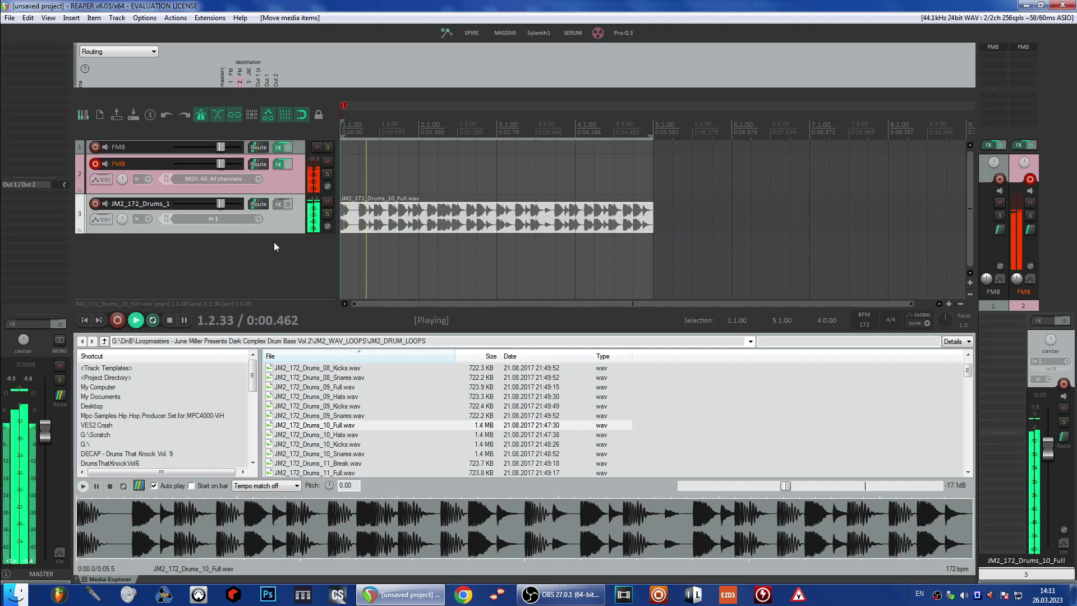
{"action": "left_click_drag", "start_coordinate": [221, 204], "coordinate": [216, 206]}
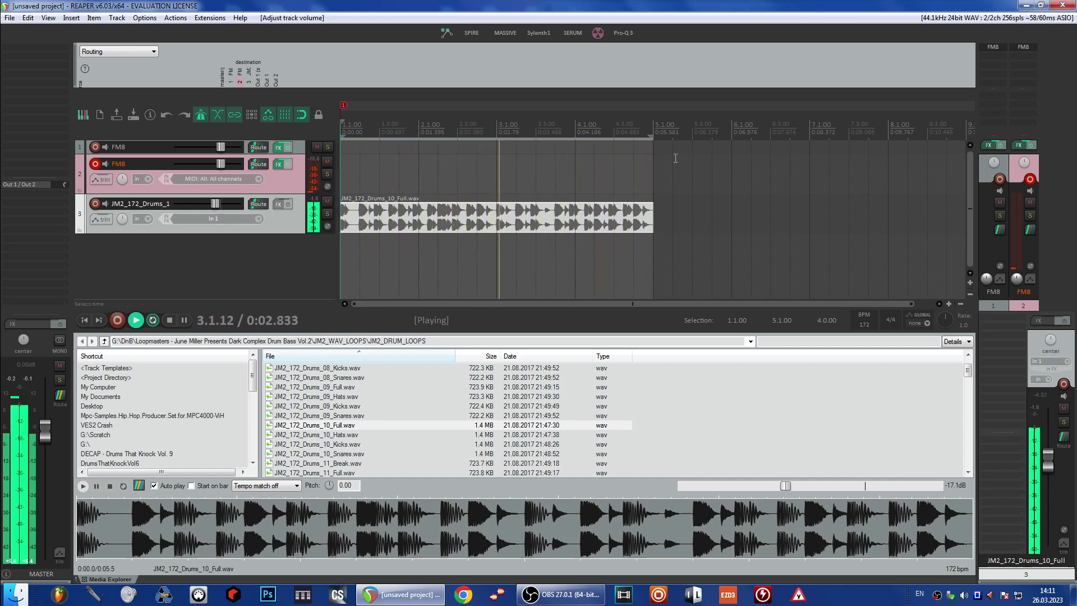
{"action": "key", "text": "space"}
{"action": "left_click", "coordinate": [653, 123]}
Recolor the drum track and move it above both FM8 tracks
{"action": "left_click", "coordinate": [280, 223]}
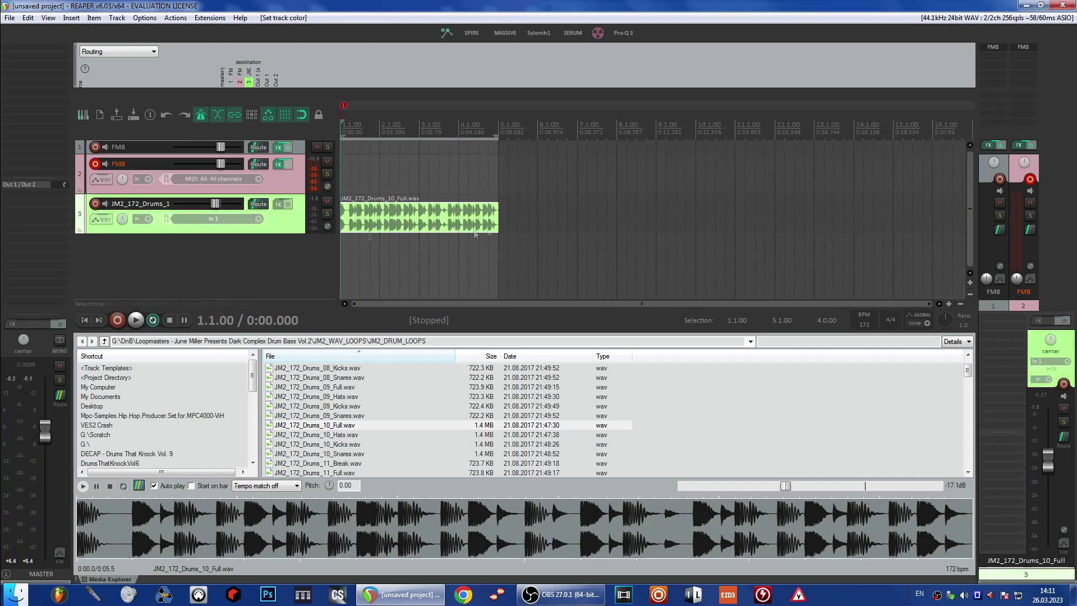
{"action": "double_click", "coordinate": [841, 323]}
{"action": "left_click_drag", "start_coordinate": [293, 225], "coordinate": [295, 162]}
{"action": "scroll", "coordinate": [478, 181], "scroll_direction": "up", "scroll_amount": 3}
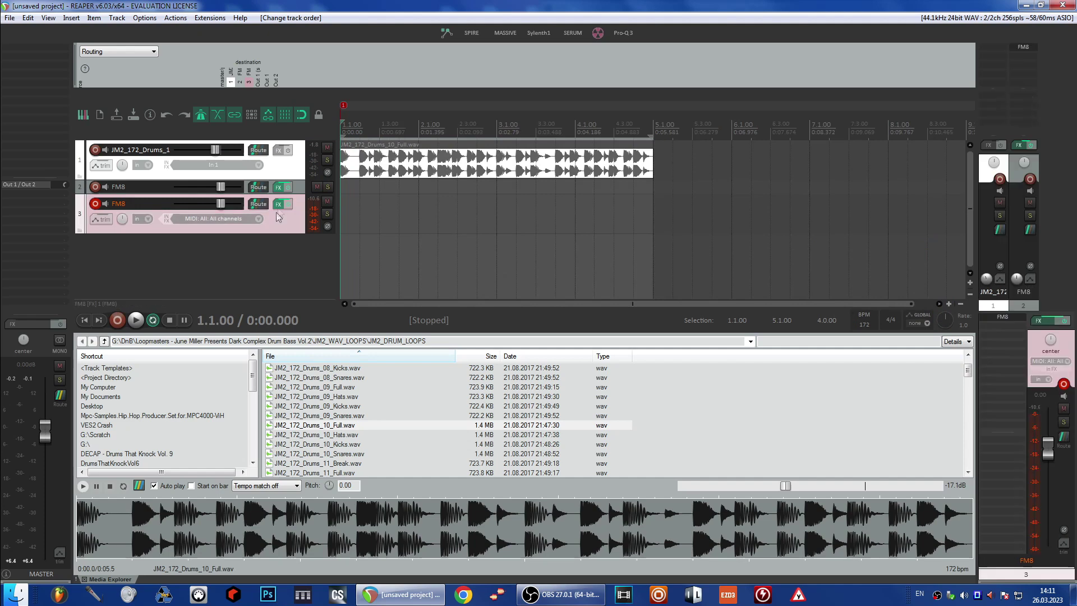
Close the Media Explorer and add FabFilter Saturn 2 after FM8 on the record-armed track
{"action": "left_click", "coordinate": [277, 204]}
{"action": "left_click", "coordinate": [313, 417]}
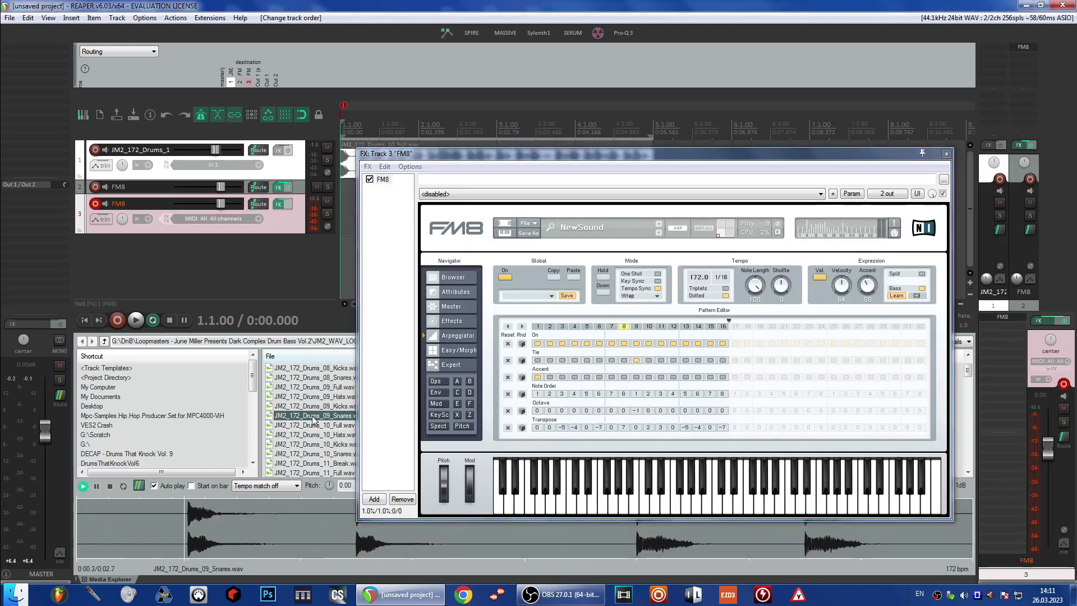
{"action": "key", "text": "ctrl+alt+x"}
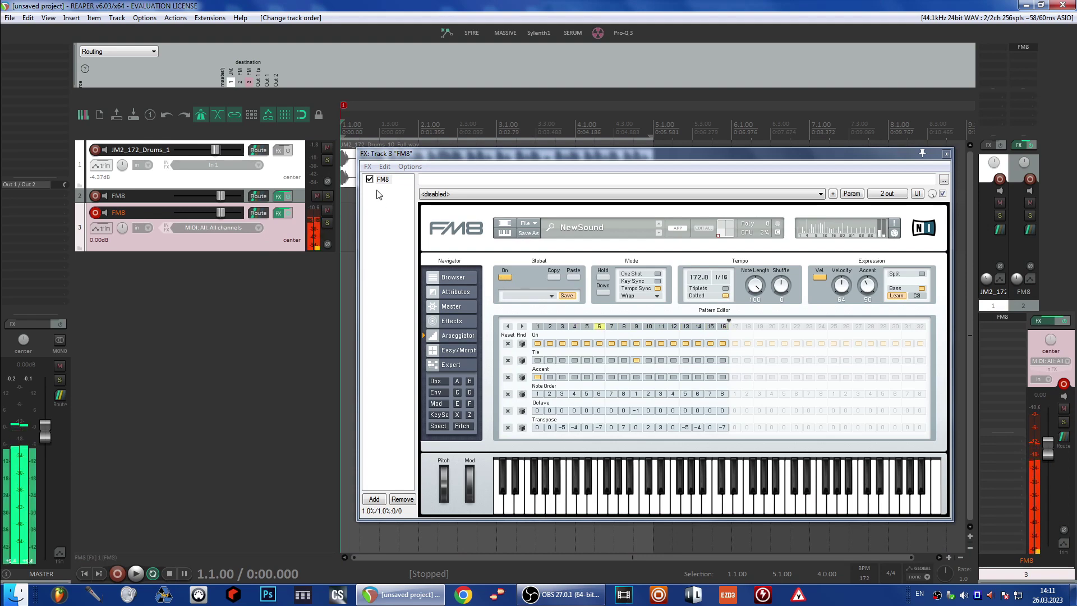
{"action": "left_click", "coordinate": [432, 156]}
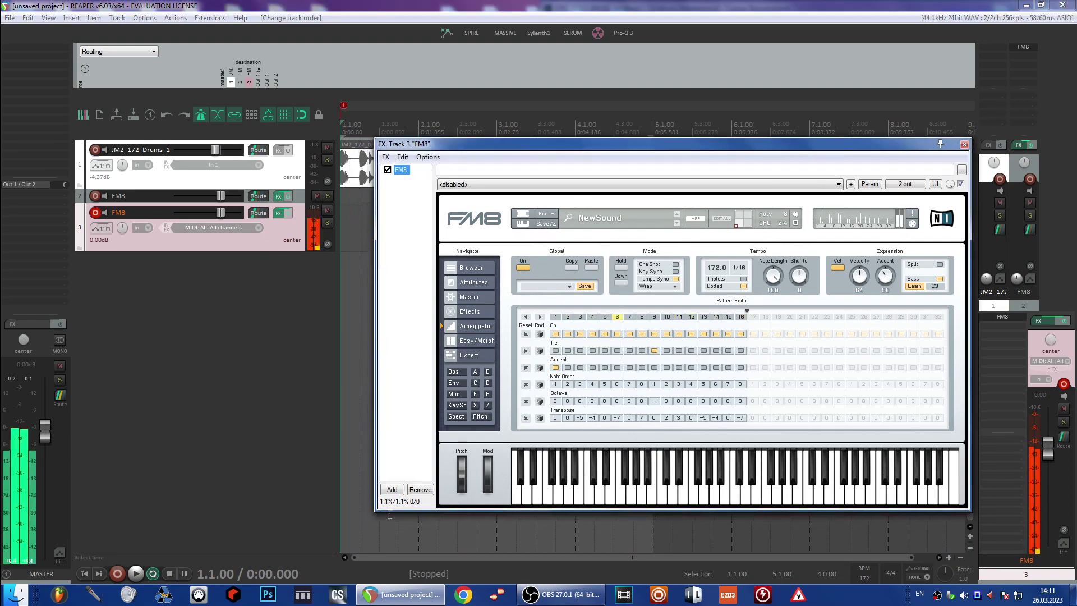
{"action": "left_click", "coordinate": [392, 490]}
{"action": "type", "text": "saturn"}
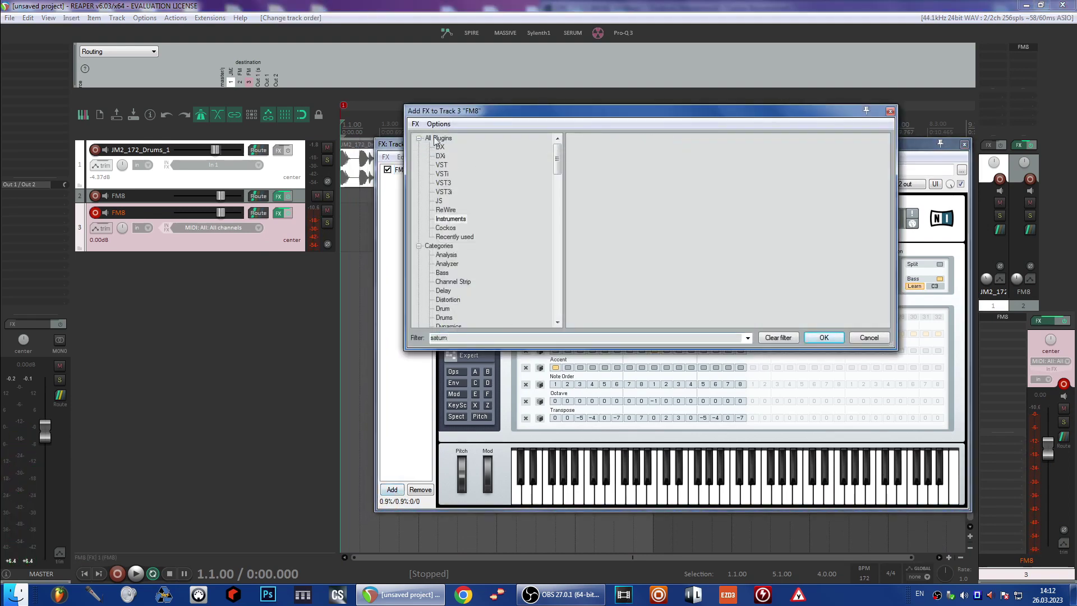
{"action": "key", "text": "Return"}
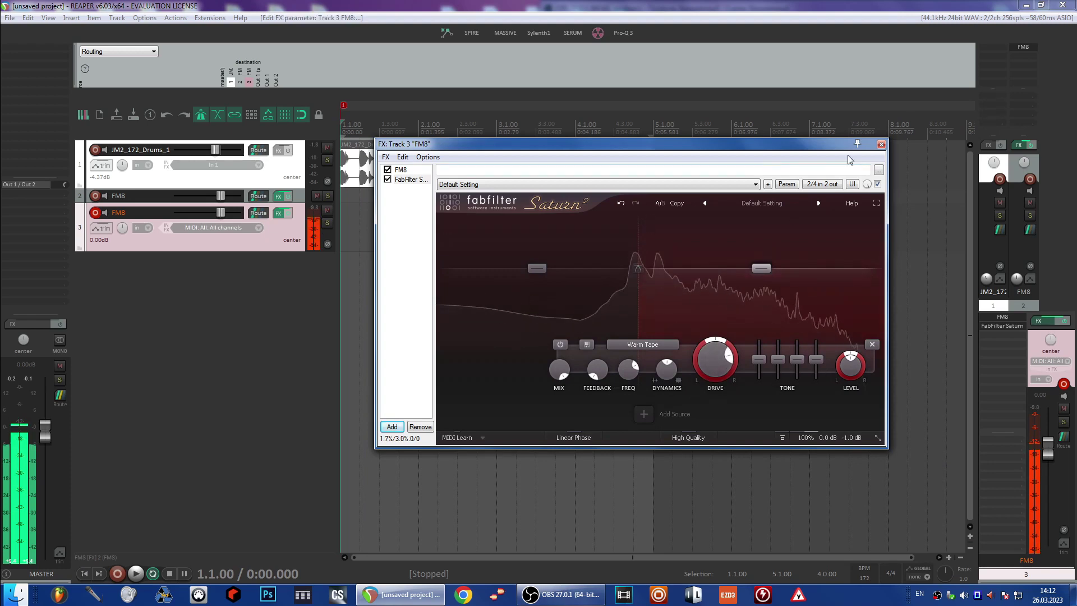
{"action": "left_click", "coordinate": [881, 144]}
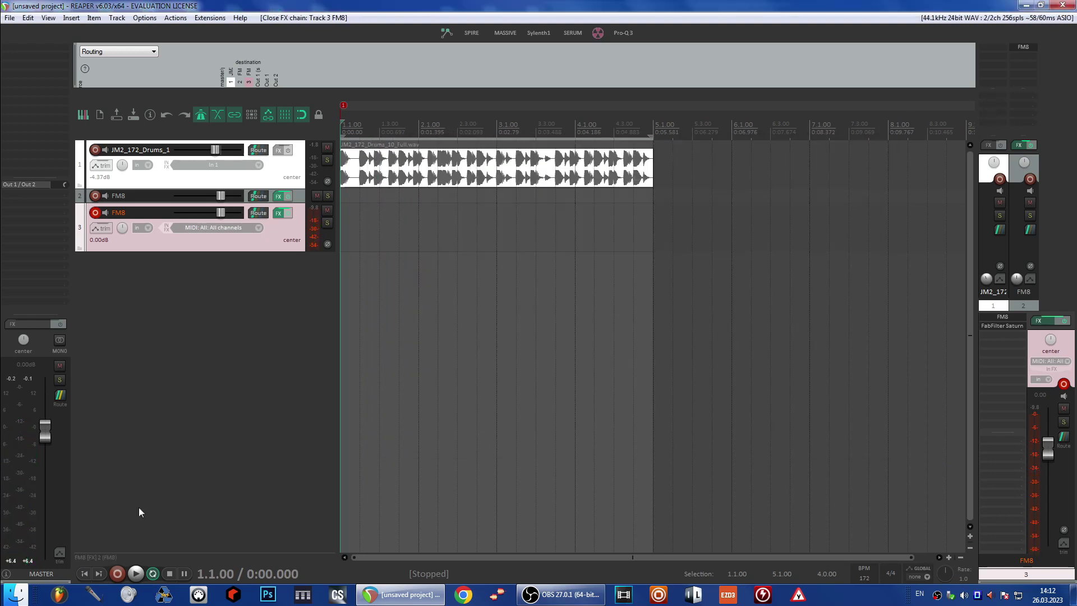
Play the drum loop from the project start to audition the FM8 sound against it
{"action": "left_click", "coordinate": [423, 128]}
{"action": "key", "text": "Home"}
{"action": "key", "text": "space"}
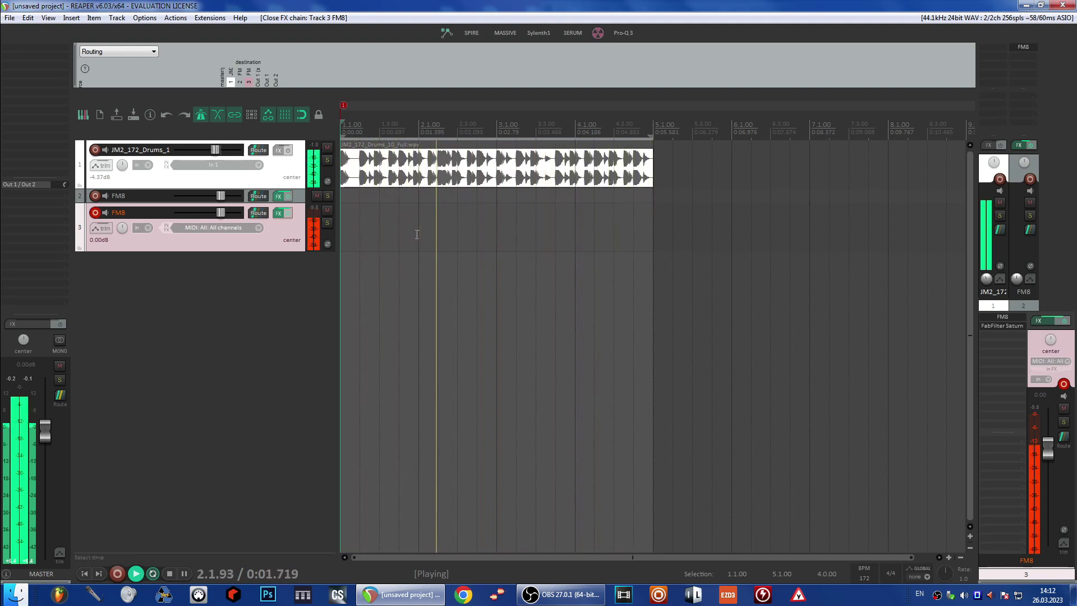
{"action": "key", "text": "space"}
Record a MIDI take on the armed FM8 track from the project start and keep the recording
{"action": "left_click", "coordinate": [393, 121]}
{"action": "key", "text": "Home"}
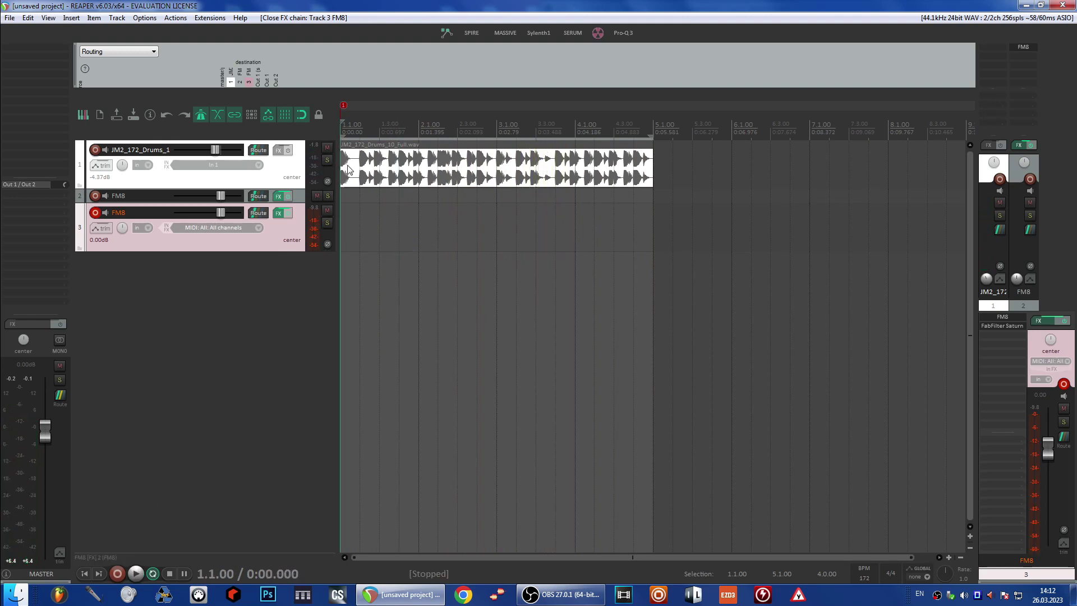
{"action": "key", "text": "ctrl+r"}
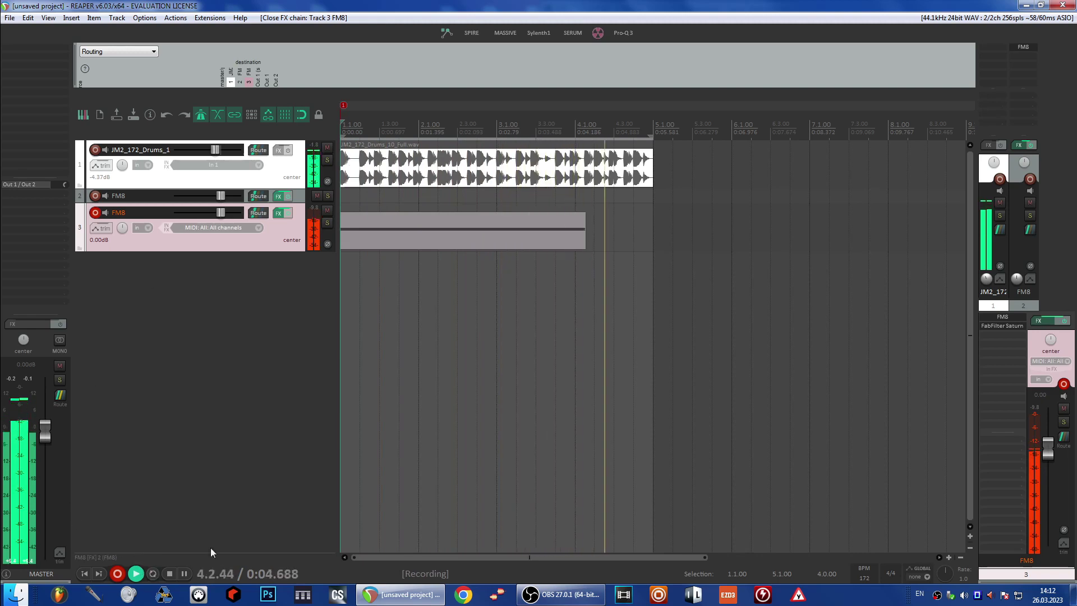
{"action": "key", "text": "space"}
{"action": "key", "text": "Return"}
Quantize the recorded note's position and length to 1/16 triplets at 100% strength and adjust its end to bar 5
{"action": "double_click", "coordinate": [404, 230]}
{"action": "key", "text": "ctrl+q"}
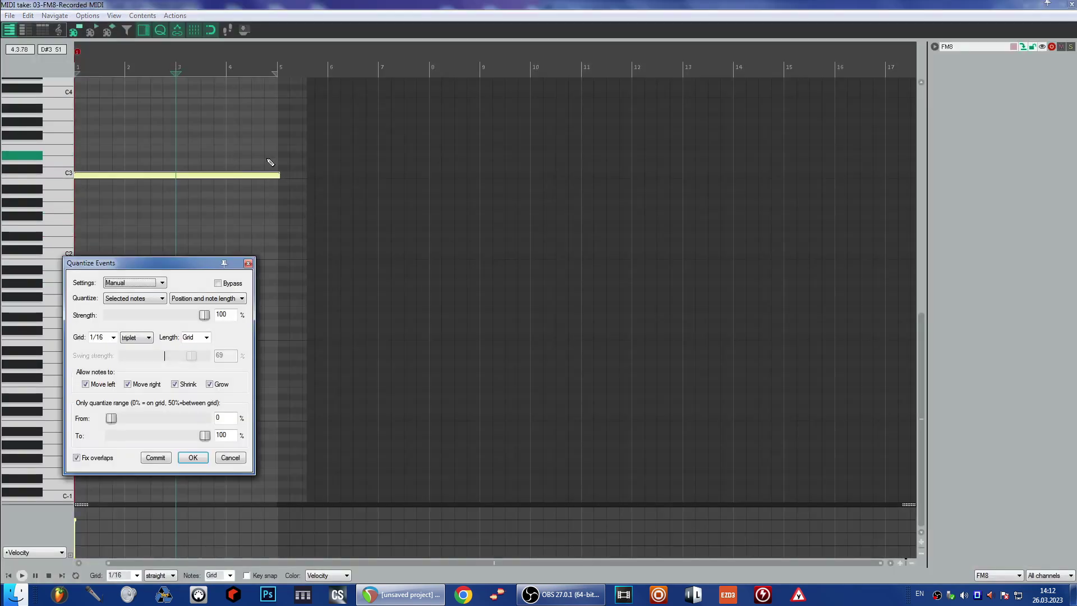
{"action": "left_click", "coordinate": [193, 458]}
{"action": "left_click_drag", "start_coordinate": [524, 174], "coordinate": [500, 176]}
{"action": "key", "text": "Escape"}
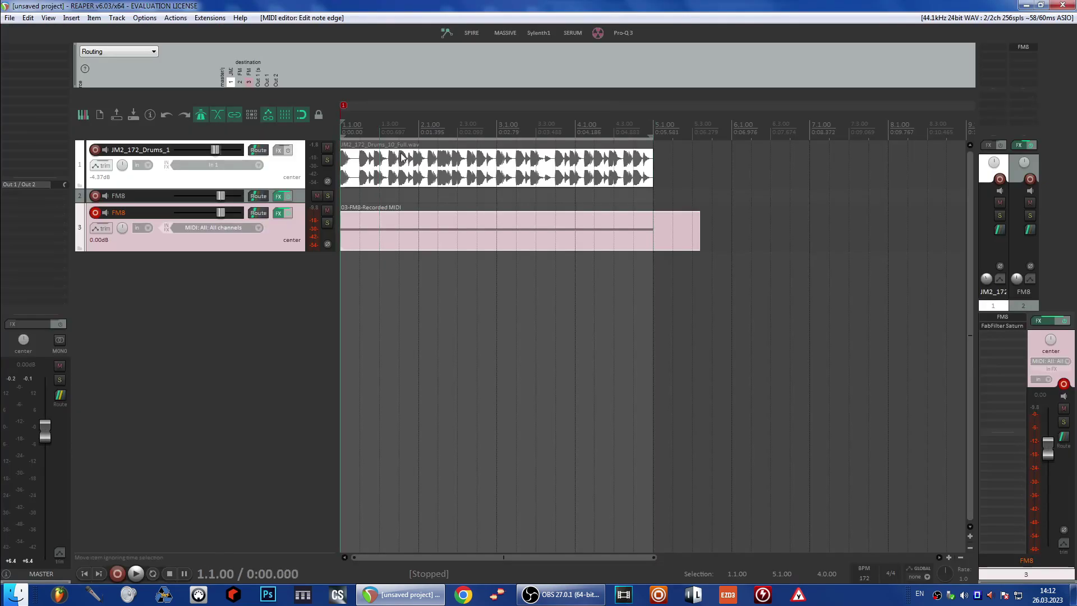
Split the recorded MIDI item at bar 5, delete the excess part, and play the project from the start
{"action": "left_click", "coordinate": [402, 170]}
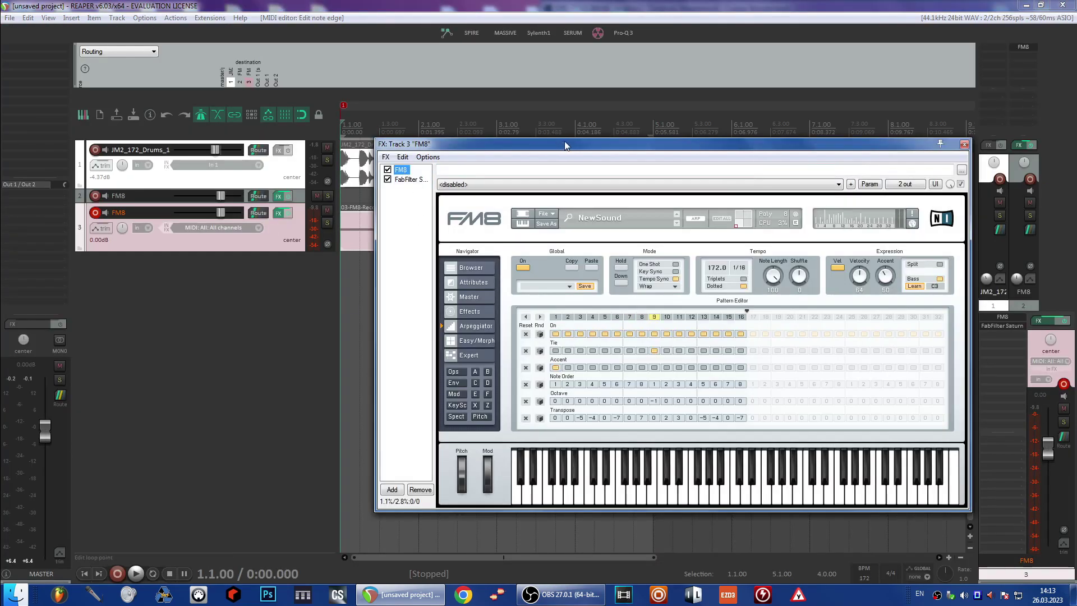
{"action": "left_click_drag", "start_coordinate": [449, 145], "coordinate": [417, 257]}
{"action": "left_click", "coordinate": [654, 227]}
{"action": "key", "text": "s"}
{"action": "key", "text": "Delete"}
{"action": "key", "text": "Home"}
{"action": "key", "text": "space"}
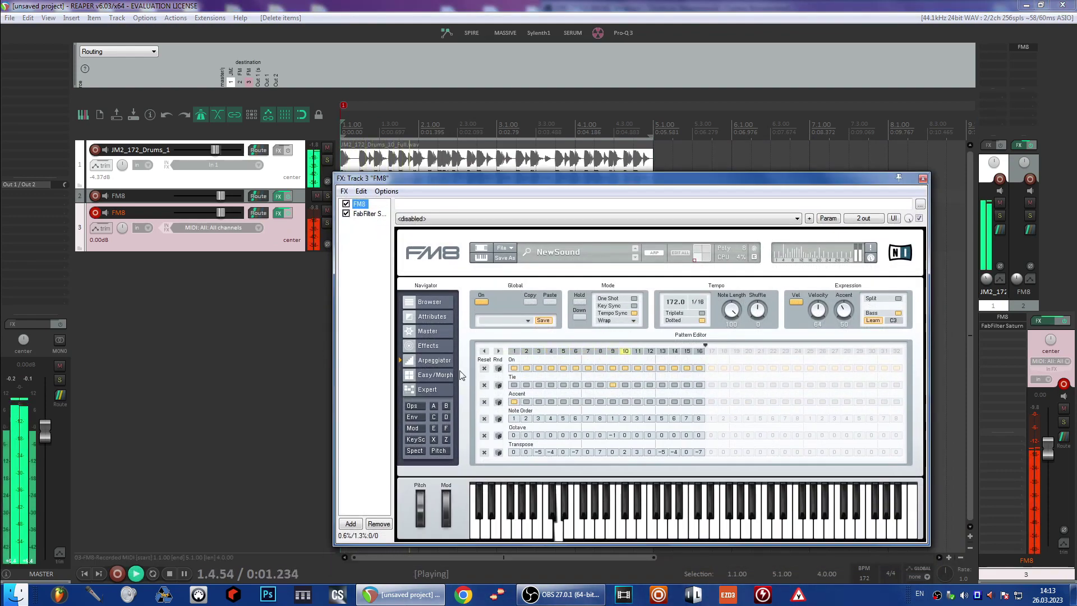
Set the FM8 arpeggiator to 1/8 triplets instead of dotted notes, with a note length of 80
{"action": "left_click", "coordinate": [446, 428]}
{"action": "key", "text": "space"}
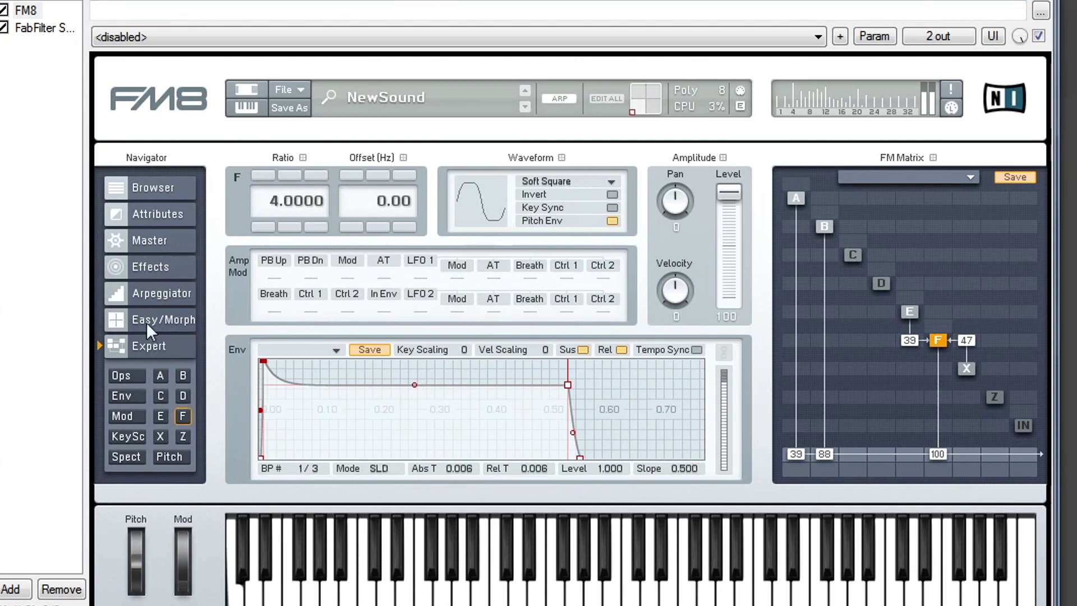
{"action": "left_click", "coordinate": [169, 296]}
{"action": "left_click", "coordinate": [646, 208]}
{"action": "left_click", "coordinate": [638, 190]}
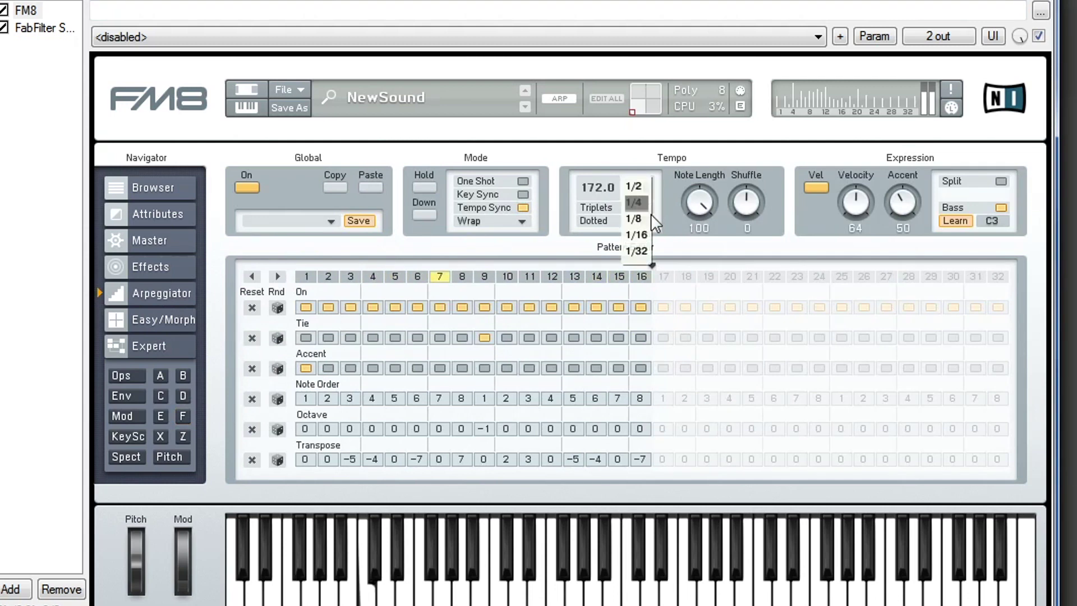
{"action": "left_click", "coordinate": [640, 211]}
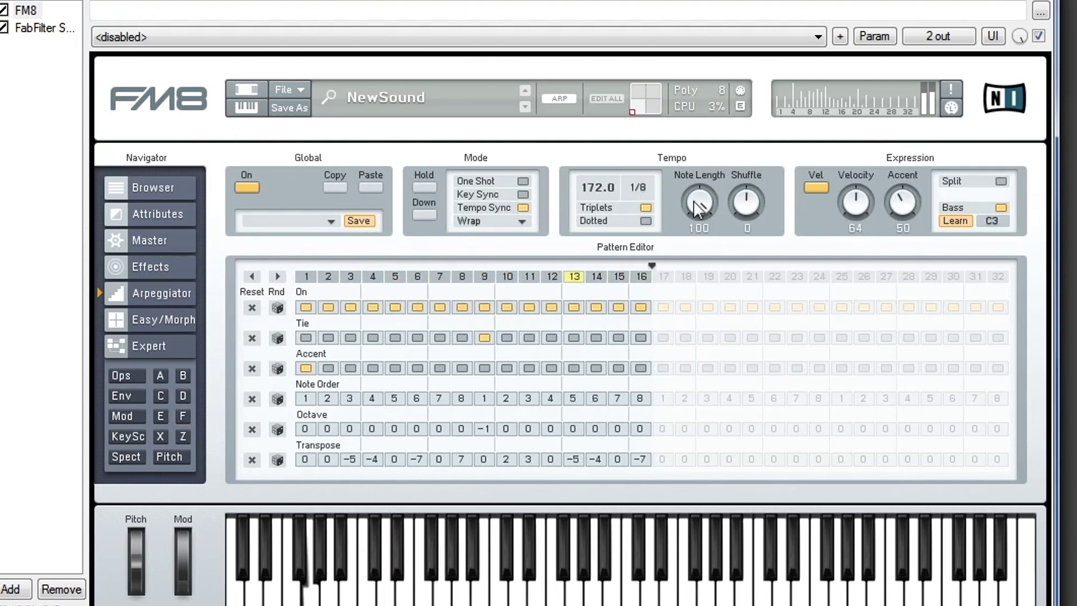
{"action": "left_click_drag", "start_coordinate": [703, 245], "coordinate": [698, 239]}
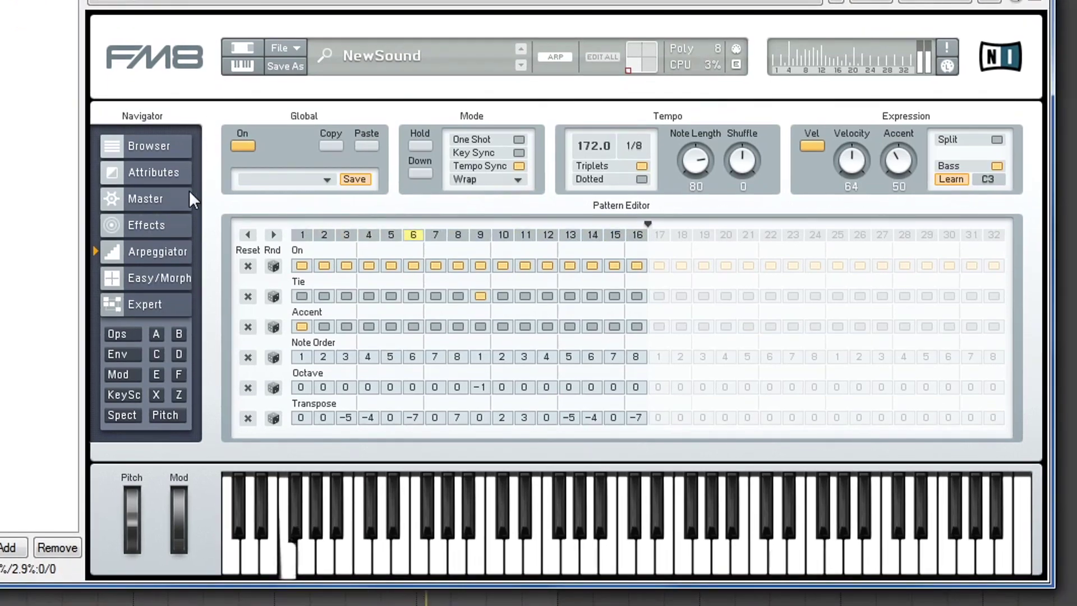
Make operator D modulate operator E with an amount of 64 in the FM matrix
{"action": "left_click", "coordinate": [156, 263]}
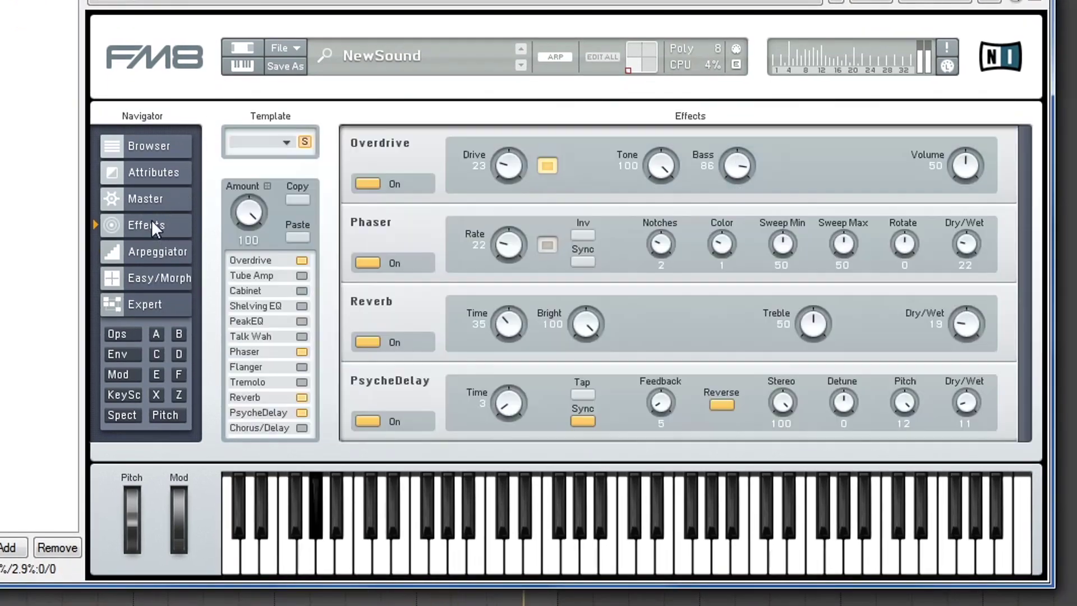
{"action": "left_click", "coordinate": [159, 304]}
{"action": "left_click_drag", "start_coordinate": [880, 268], "coordinate": [885, 216]}
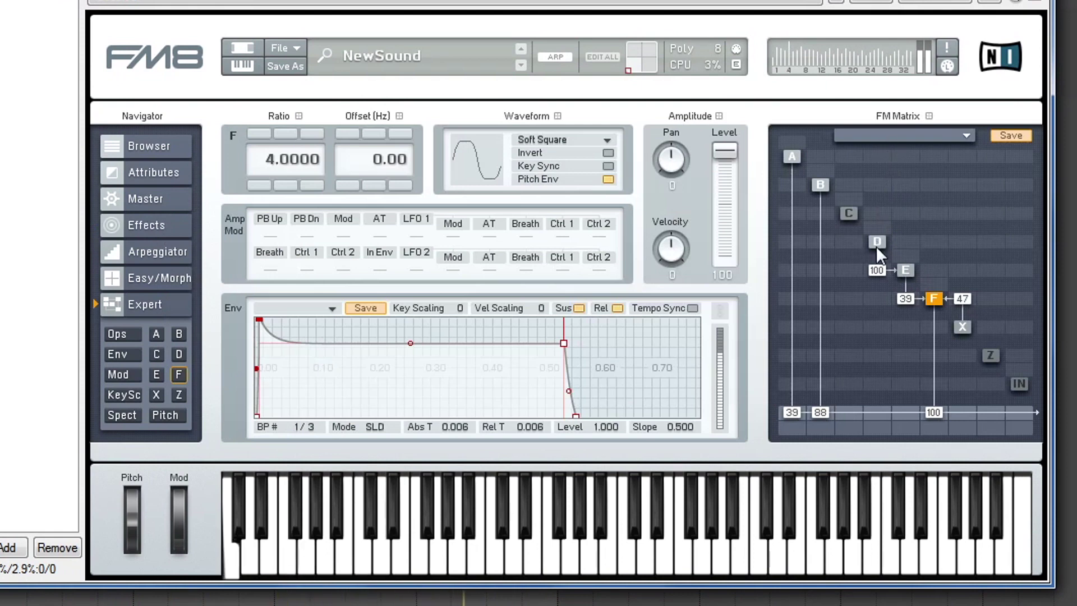
{"action": "left_click_drag", "start_coordinate": [887, 250], "coordinate": [861, 183]}
Give operator C a ratio of 4.0000 and set its level and its modulation of operator F to 45
{"action": "left_click", "coordinate": [849, 215]}
{"action": "left_click", "coordinate": [258, 134]}
{"action": "left_click", "coordinate": [258, 133]}
{"action": "left_click", "coordinate": [258, 133]}
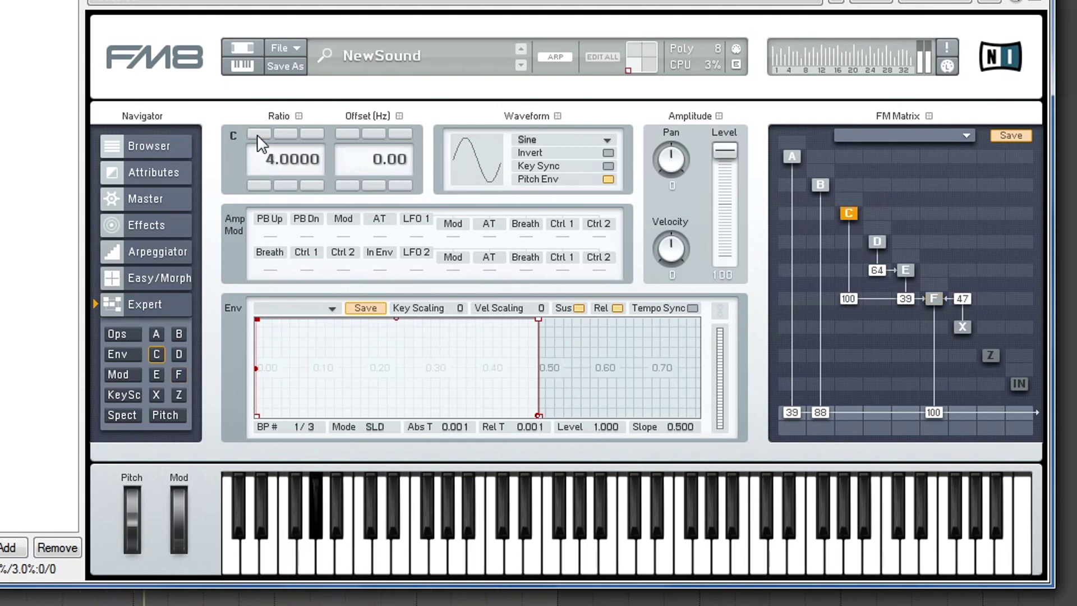
{"action": "left_click_drag", "start_coordinate": [725, 153], "coordinate": [734, 231]}
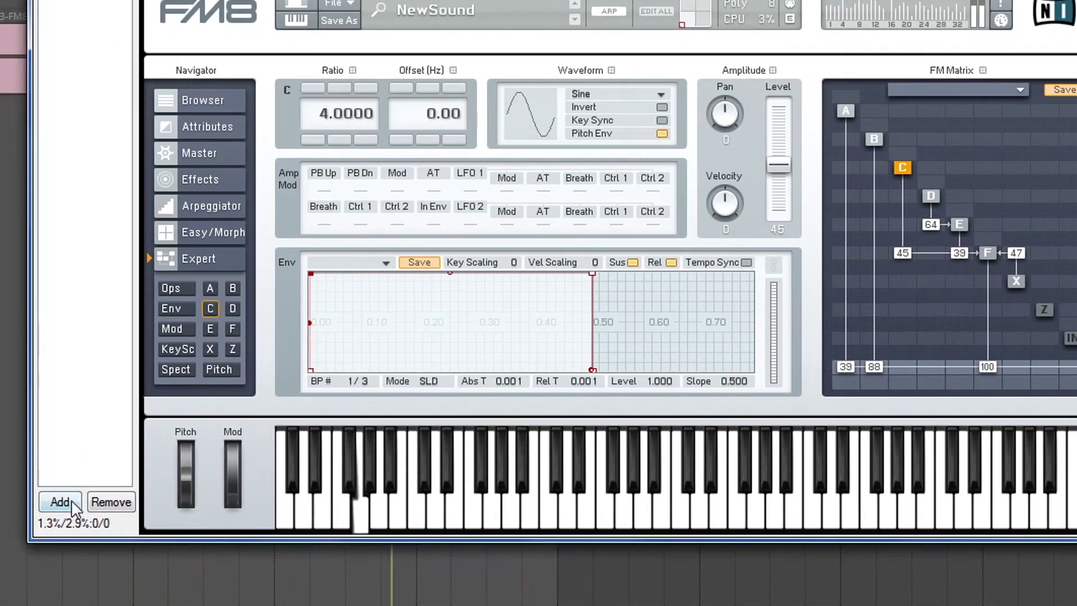
Add the Waves Enigma Stereo plugin to the FM8 track's effects chain after Saturn
{"action": "left_click", "coordinate": [8, 548]}
{"action": "type", "text": "enigma"}
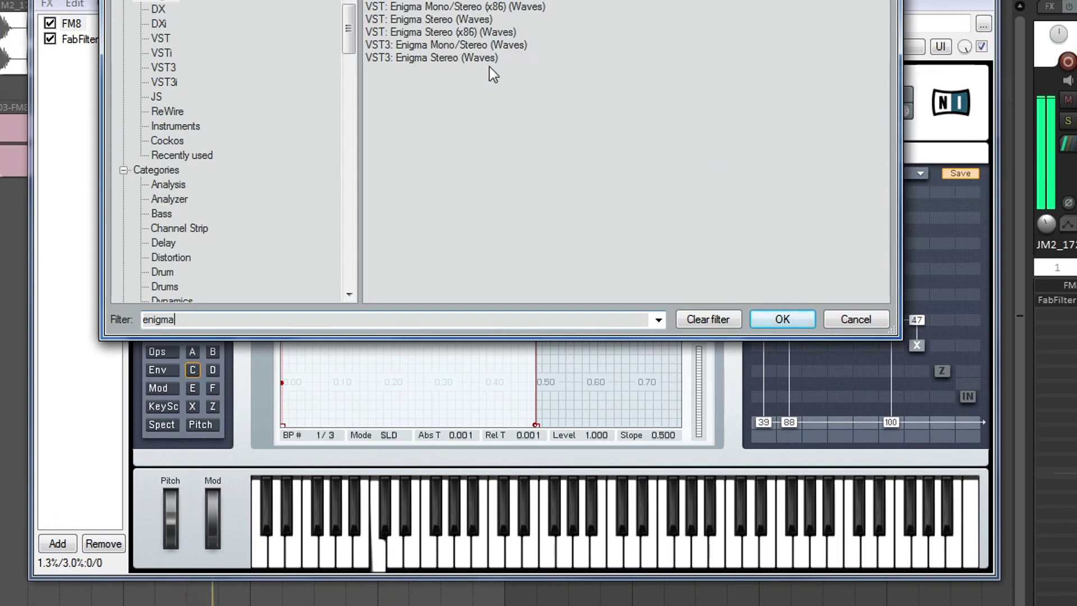
{"action": "left_click", "coordinate": [439, 47]}
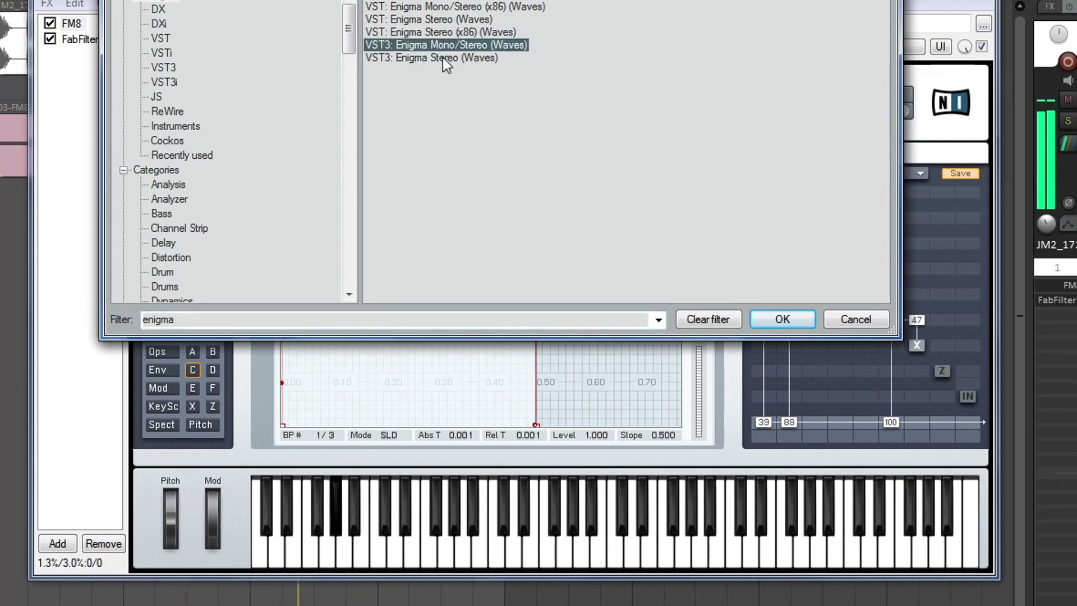
{"action": "double_click", "coordinate": [447, 20]}
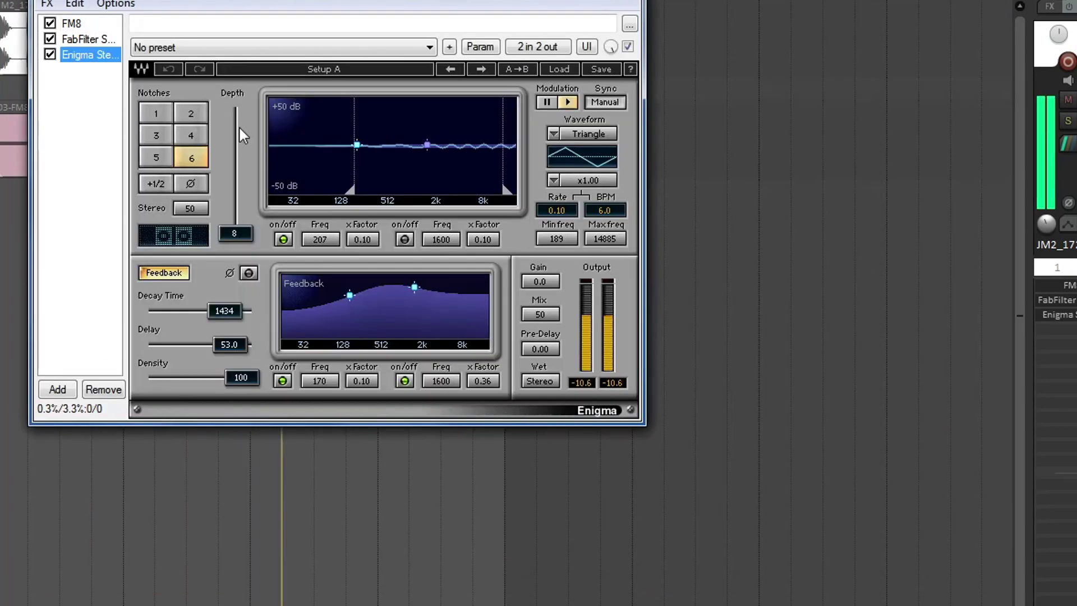
Turn off Enigma's feedback, set one notch, stereo 25 and depth 12, and enable the second filter at 7615 Hz
{"action": "left_click", "coordinate": [165, 274]}
{"action": "left_click_drag", "start_coordinate": [190, 208], "coordinate": [235, 232]}
{"action": "left_click", "coordinate": [157, 114]}
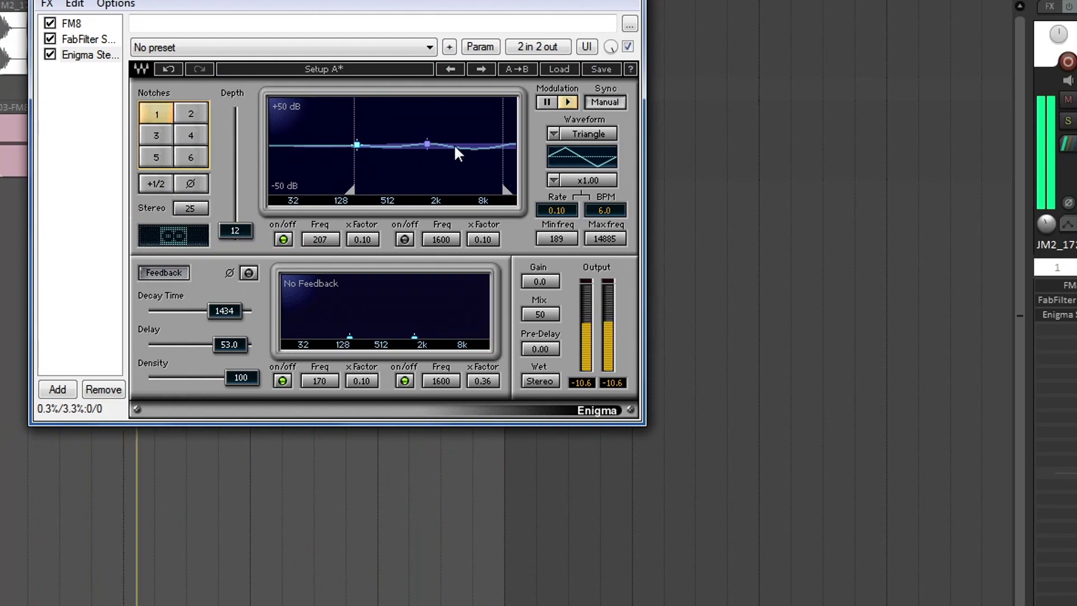
{"action": "left_click_drag", "start_coordinate": [427, 142], "coordinate": [480, 145]}
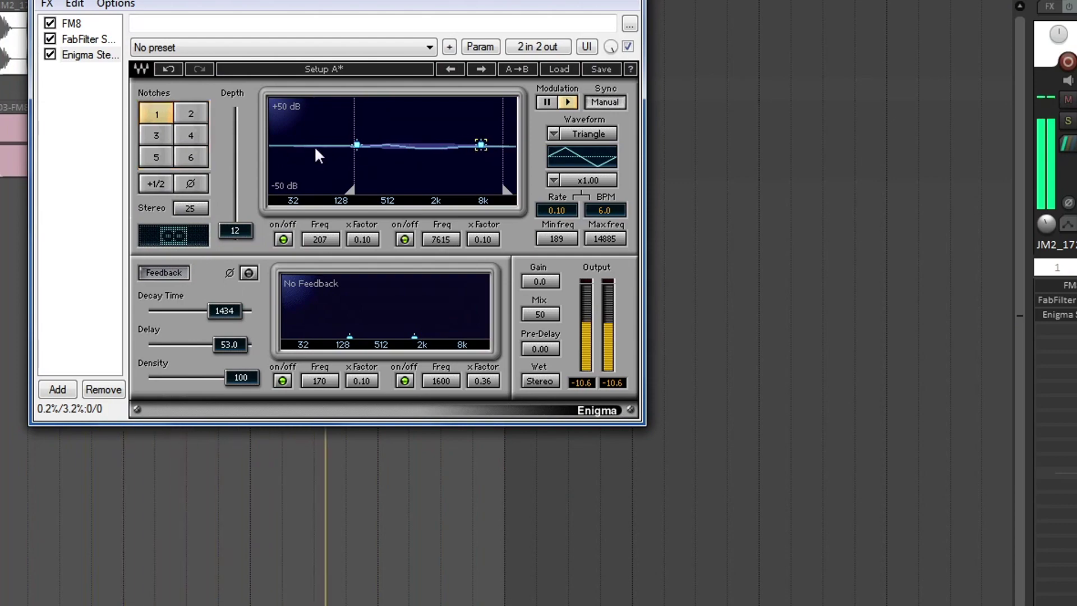
Add the ValhallaVintageVerb reverb to the FM8 track's effects chain after Enigma
{"action": "left_click_drag", "start_coordinate": [56, 392], "coordinate": [241, 452]}
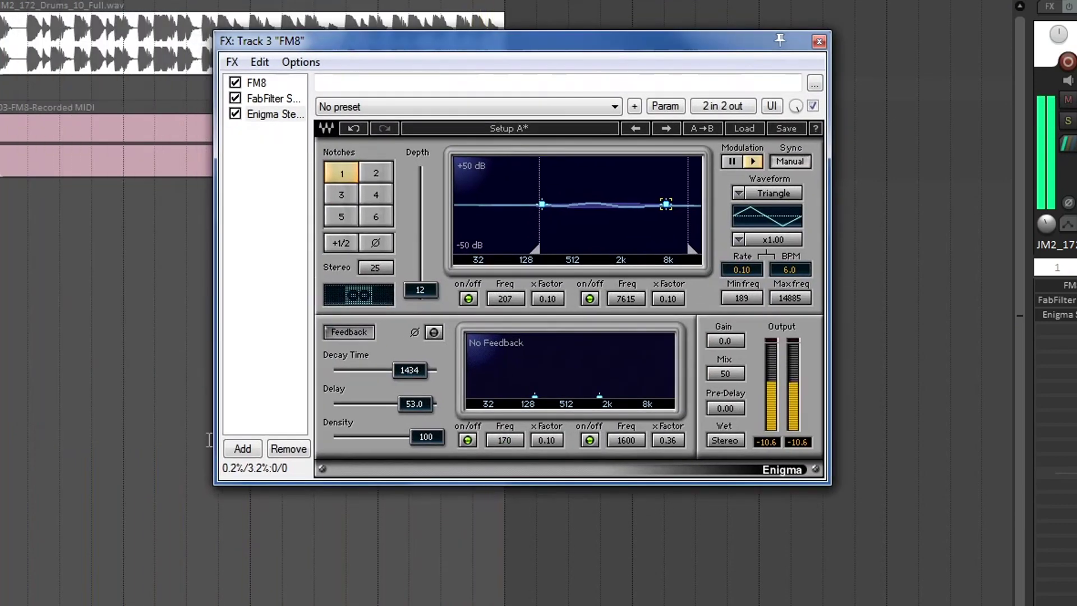
{"action": "left_click", "coordinate": [242, 453]}
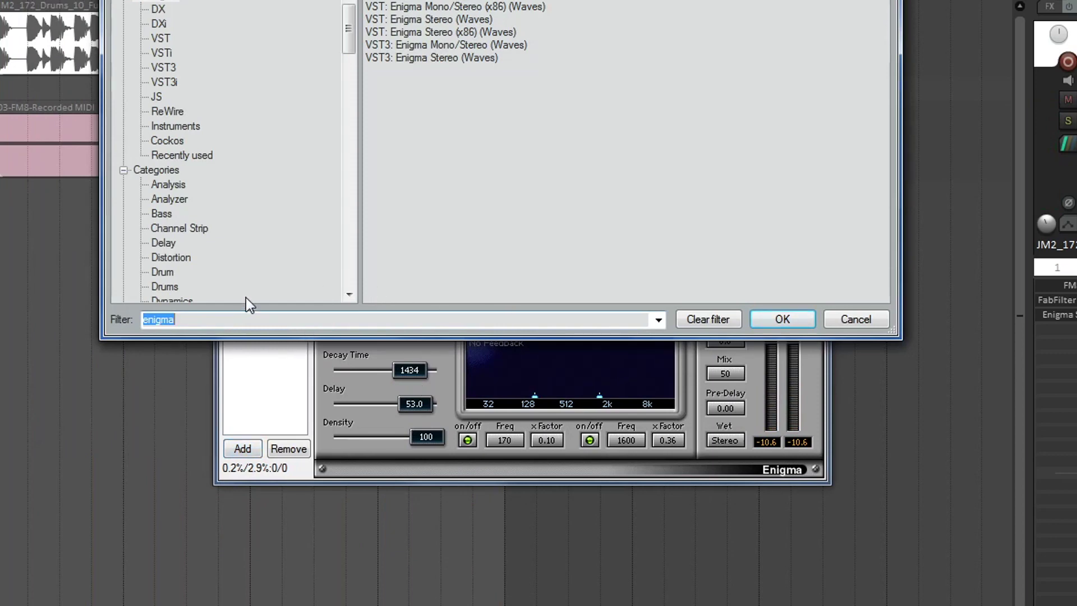
{"action": "type", "text": "hall"}
{"action": "double_click", "coordinate": [472, 96]}
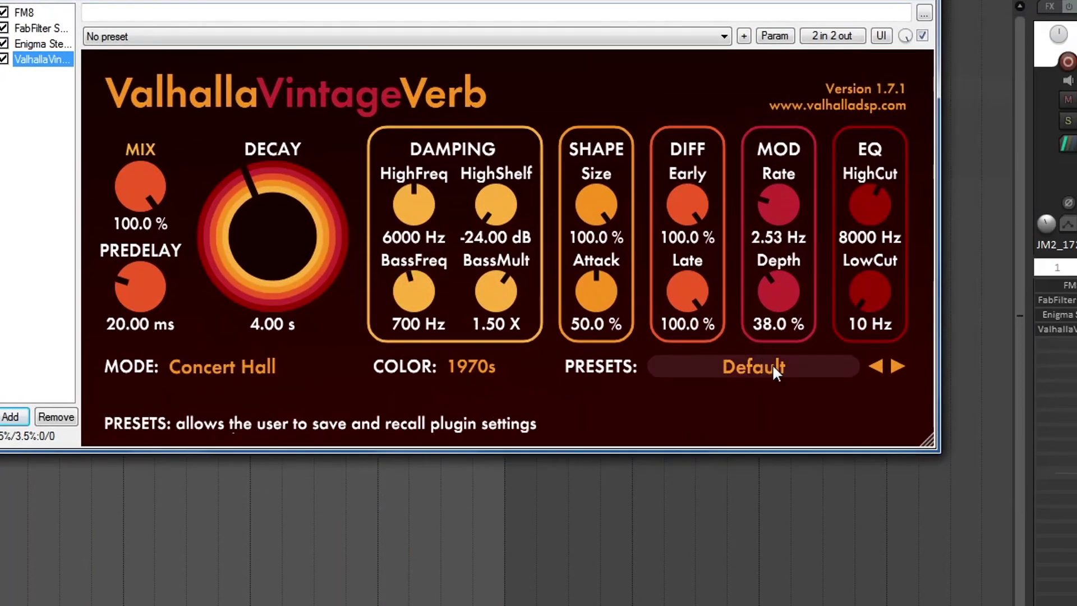
Set the reverb's color to NOW and its mix to 20 %
{"action": "left_click", "coordinate": [472, 366]}
{"action": "left_click", "coordinate": [488, 436]}
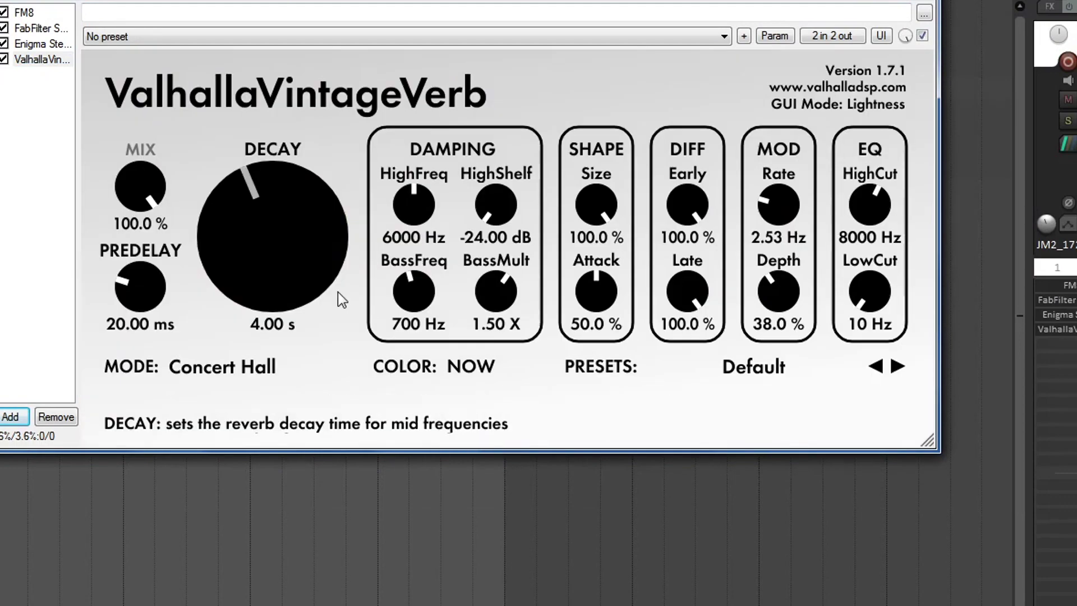
{"action": "left_click_drag", "start_coordinate": [164, 203], "coordinate": [187, 448]}
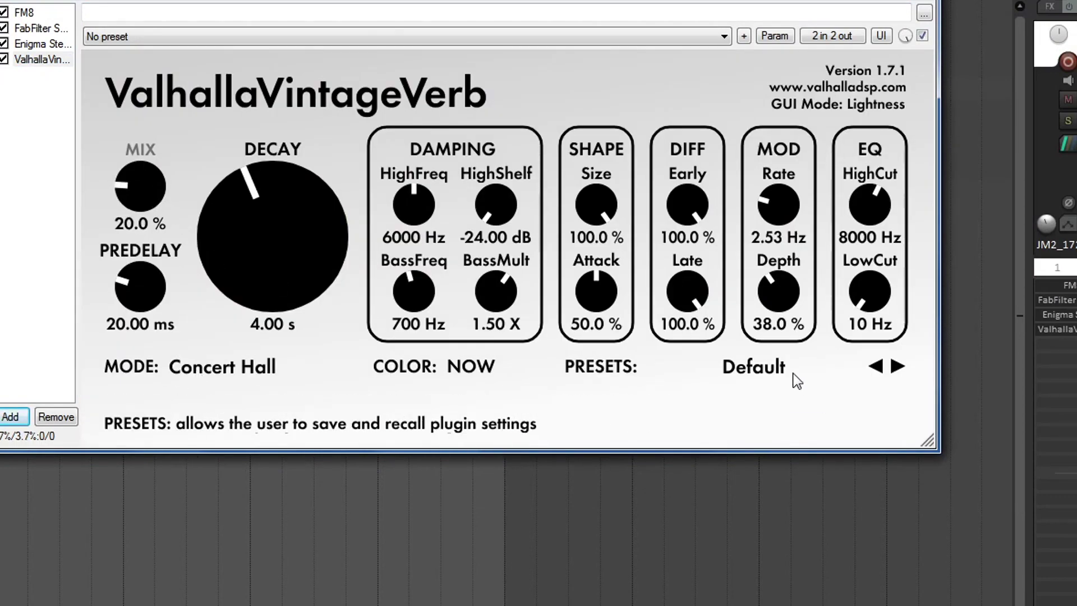
Load the A Plate preset from the reverb's plate presets
{"action": "left_click", "coordinate": [781, 366]}
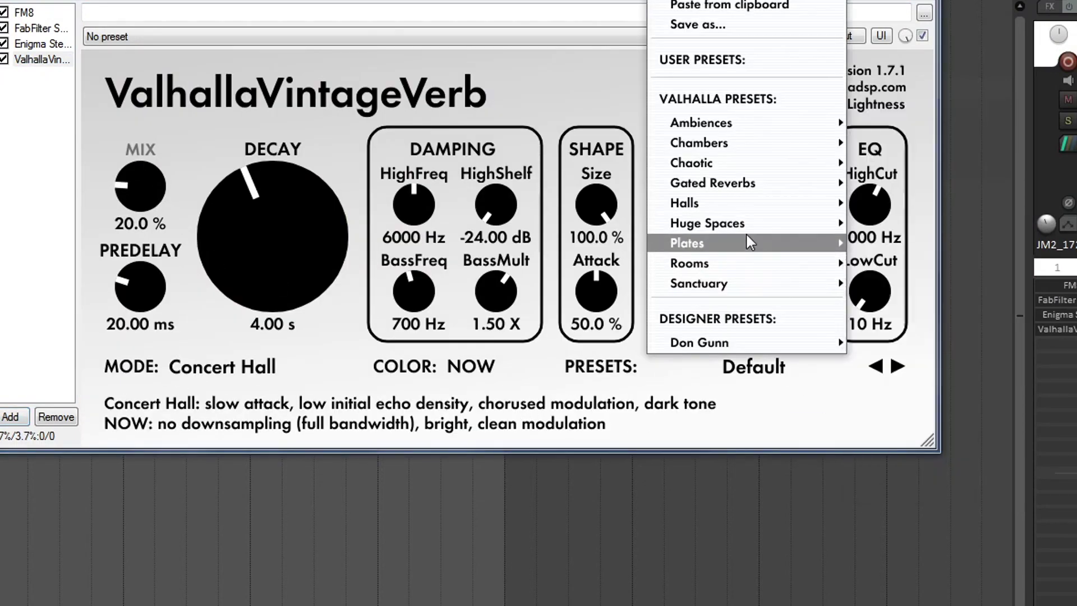
{"action": "left_click", "coordinate": [856, 237]}
{"action": "left_click", "coordinate": [787, 365]}
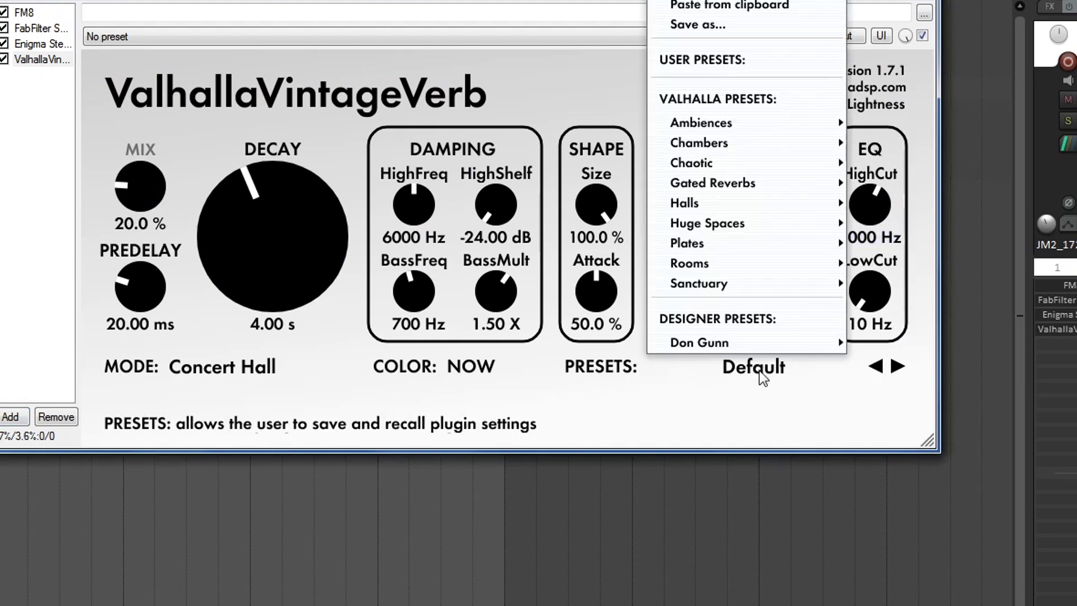
{"action": "mouse_move", "coordinate": [731, 245]}
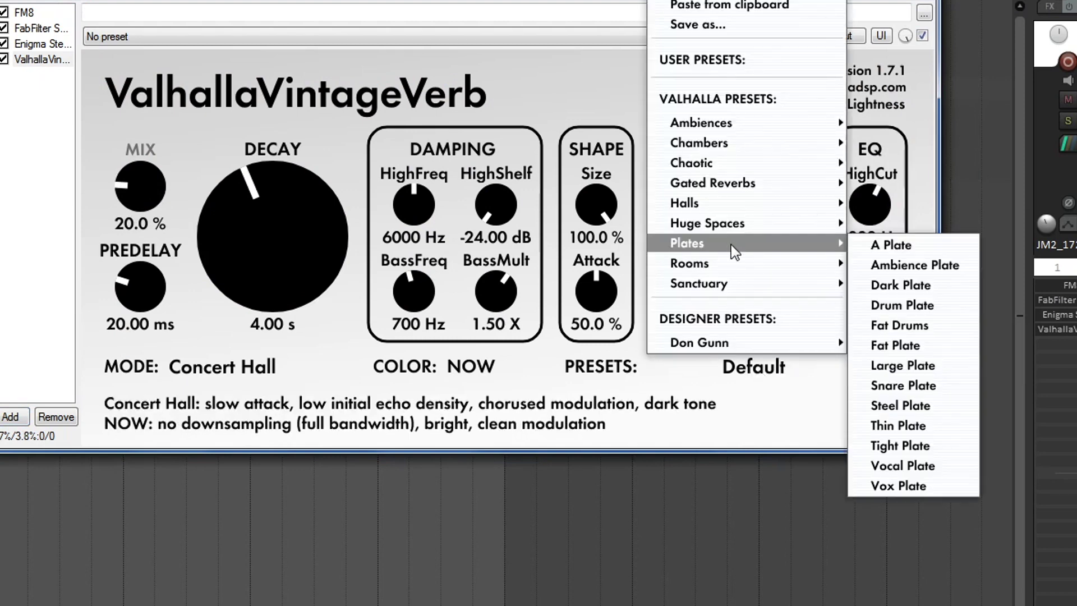
{"action": "left_click", "coordinate": [896, 246]}
During playback, set the reverb's mix to 30.4 % and its decay to 0.38 s
{"action": "key", "text": "space"}
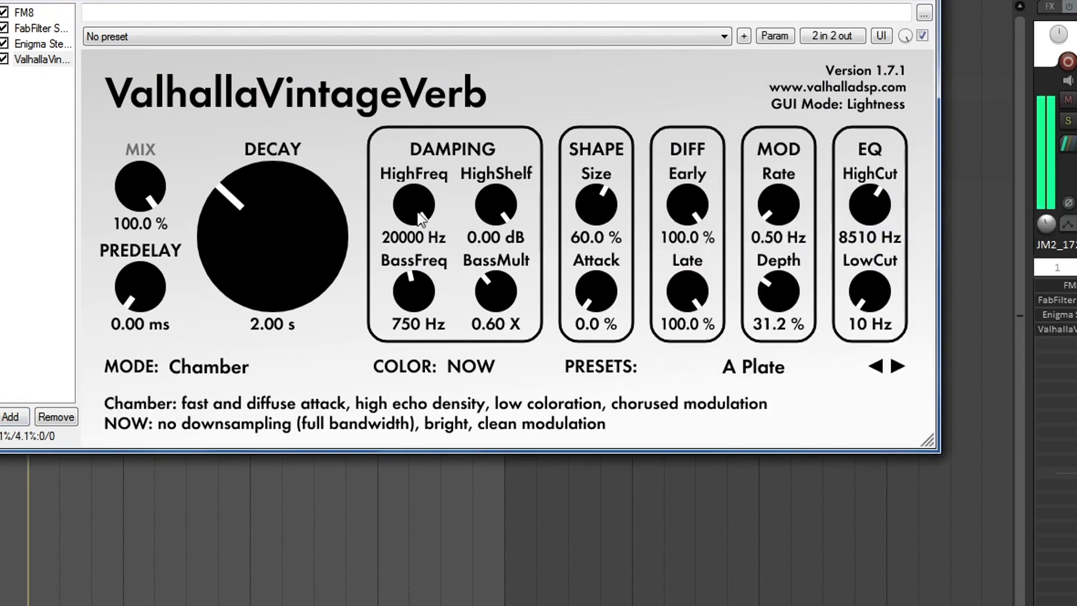
{"action": "left_click_drag", "start_coordinate": [158, 222], "coordinate": [163, 350]}
{"action": "left_click_drag", "start_coordinate": [223, 0], "coordinate": [360, 91]}
{"action": "left_click_drag", "start_coordinate": [408, 337], "coordinate": [409, 393]}
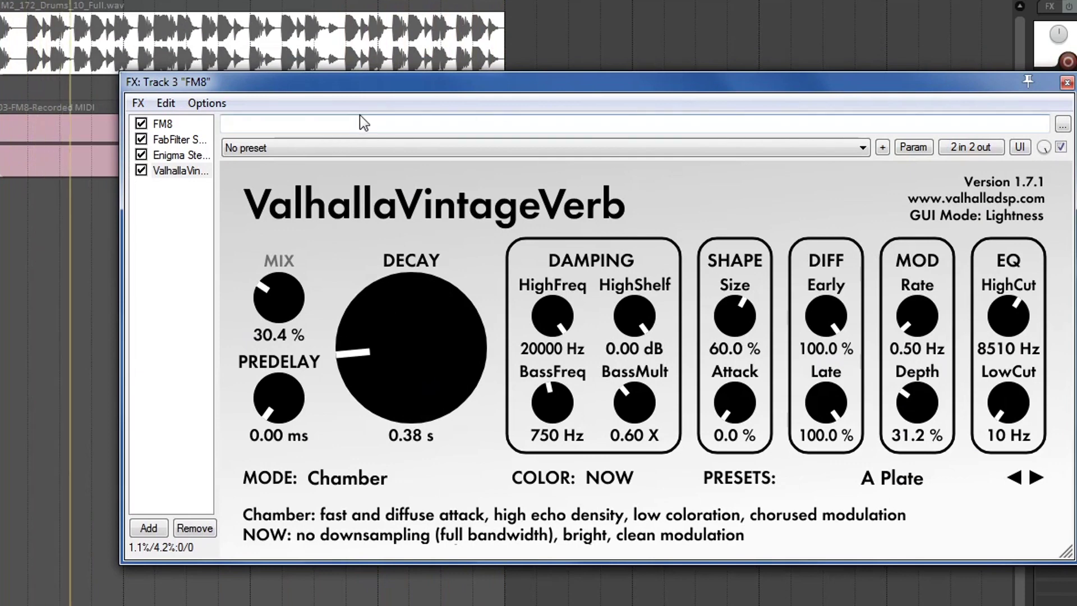
Add the ReaEQ equalizer to the FM8 track's effects chain after the reverb
{"action": "left_click_drag", "start_coordinate": [354, 85], "coordinate": [368, 38]}
{"action": "left_click", "coordinate": [162, 480]}
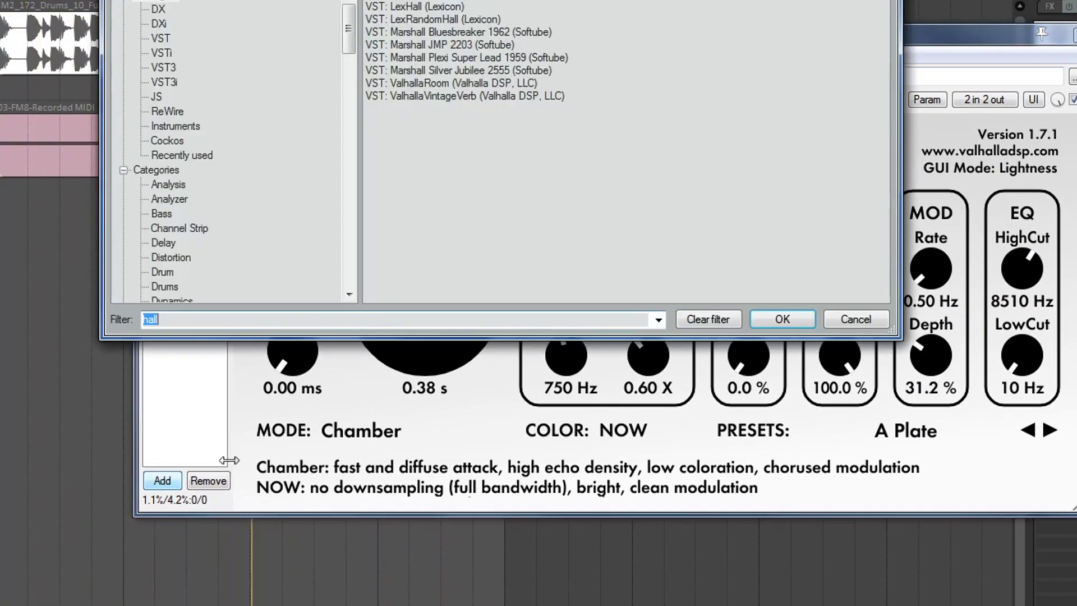
{"action": "type", "text": "eq"}
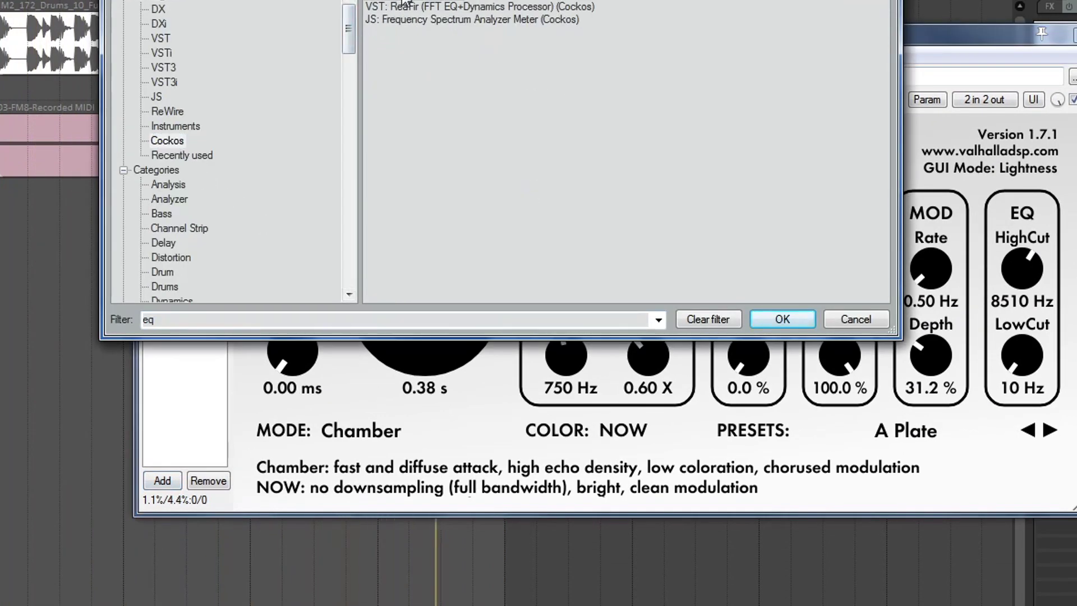
{"action": "left_click", "coordinate": [783, 318]}
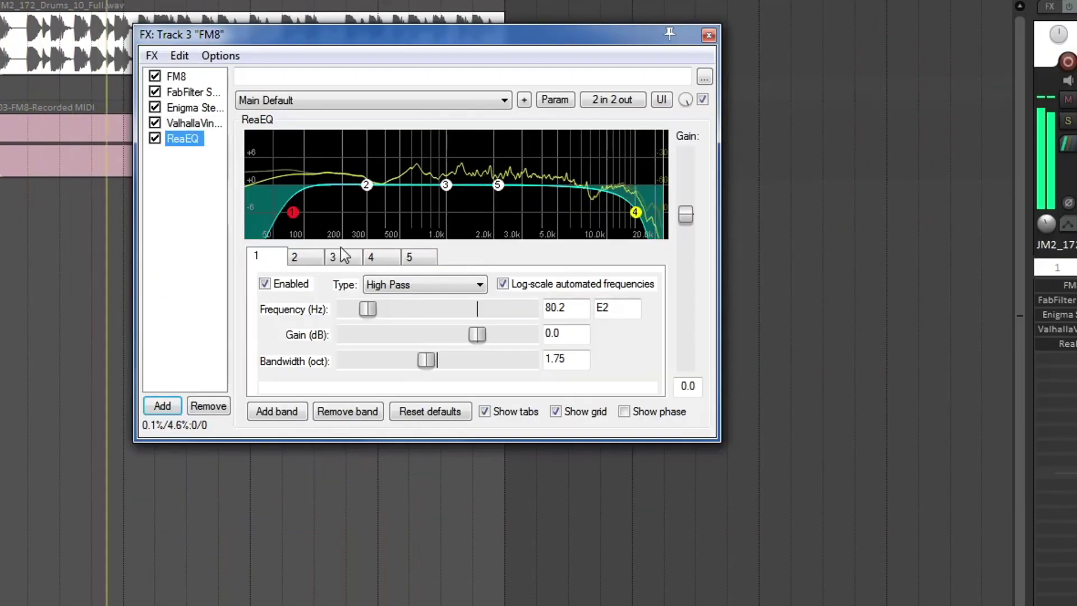
Set ReaEQ's high-pass band to 291.4 Hz, close the effects chain and listen to the loop
{"action": "left_click_drag", "start_coordinate": [293, 205], "coordinate": [373, 201]}
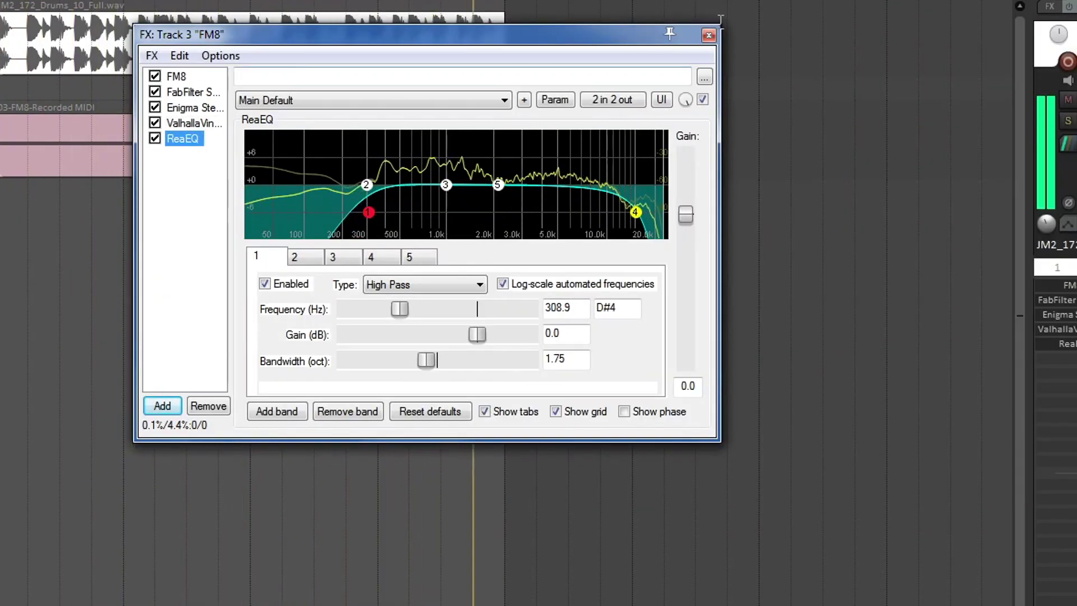
{"action": "left_click_drag", "start_coordinate": [368, 207], "coordinate": [371, 224]}
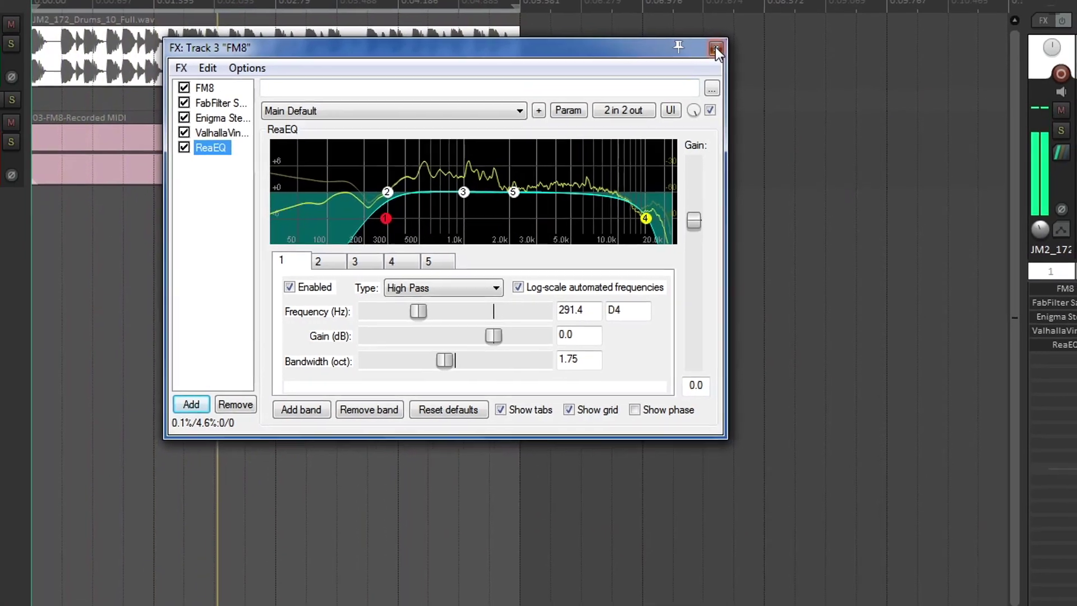
{"action": "left_click", "coordinate": [709, 35]}
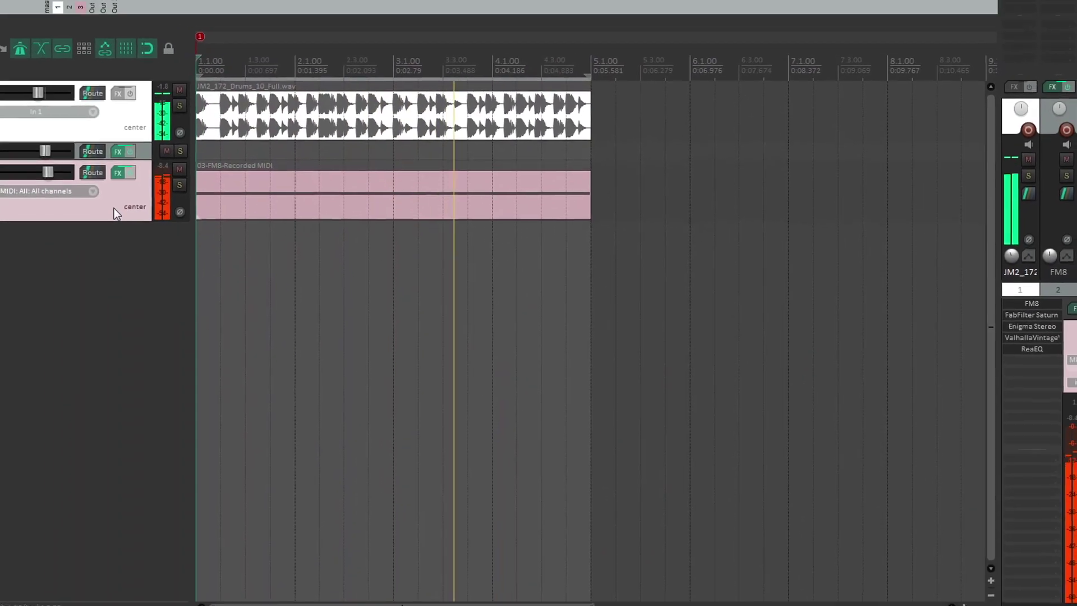
{"action": "key", "text": "space"}
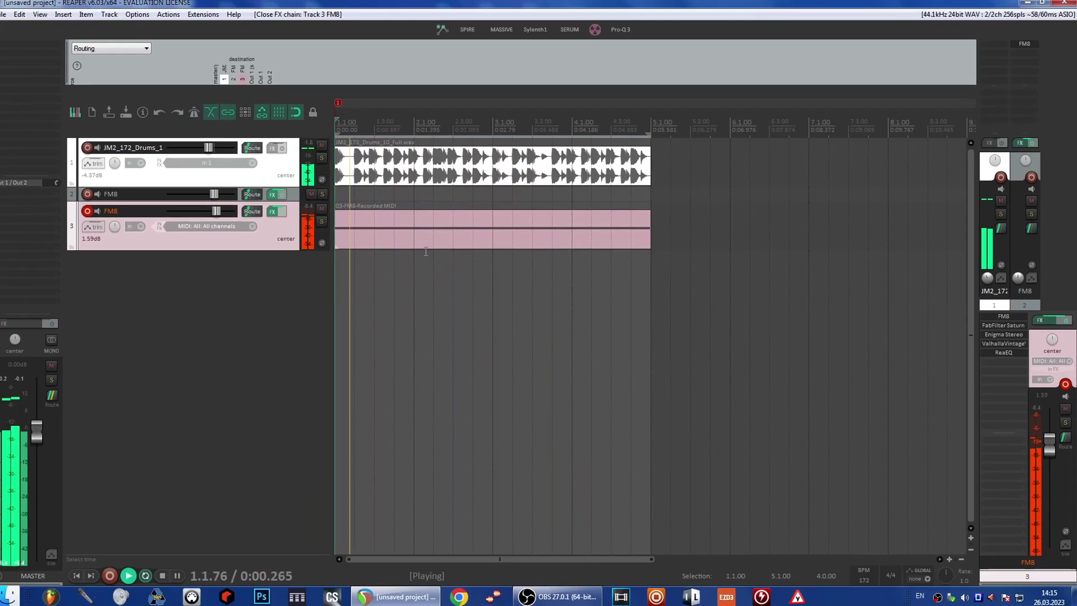
{"action": "key", "text": "space"}
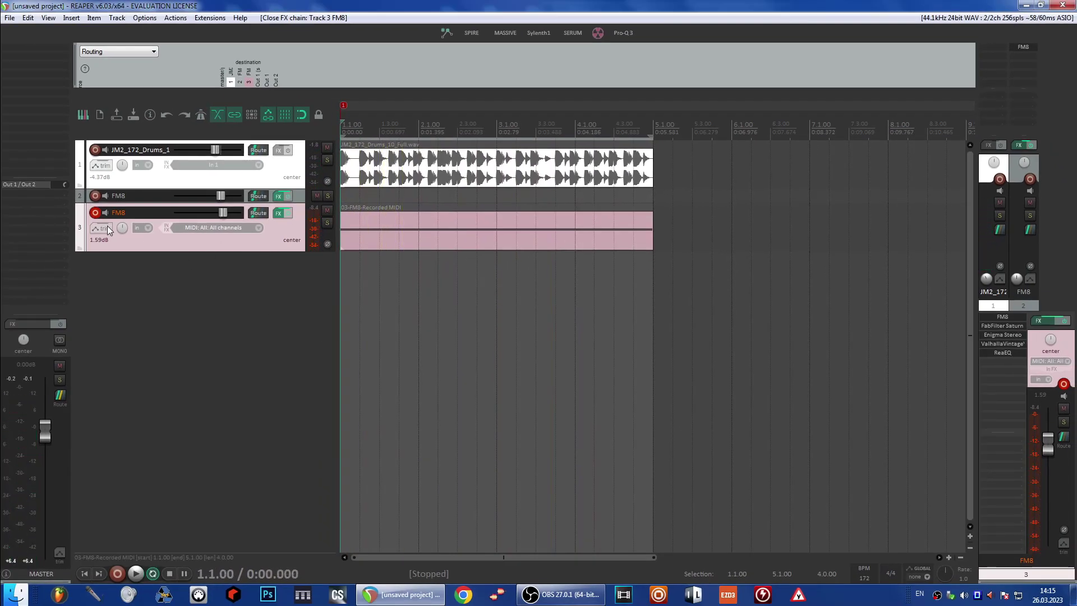
Disarm the FM8 track and insert a new virtual instrument track with Massive
{"action": "left_click", "coordinate": [95, 212]}
{"action": "right_click", "coordinate": [190, 281]}
{"action": "left_click", "coordinate": [236, 314]}
{"action": "type", "text": "massive"}
{"action": "double_click", "coordinate": [603, 141]}
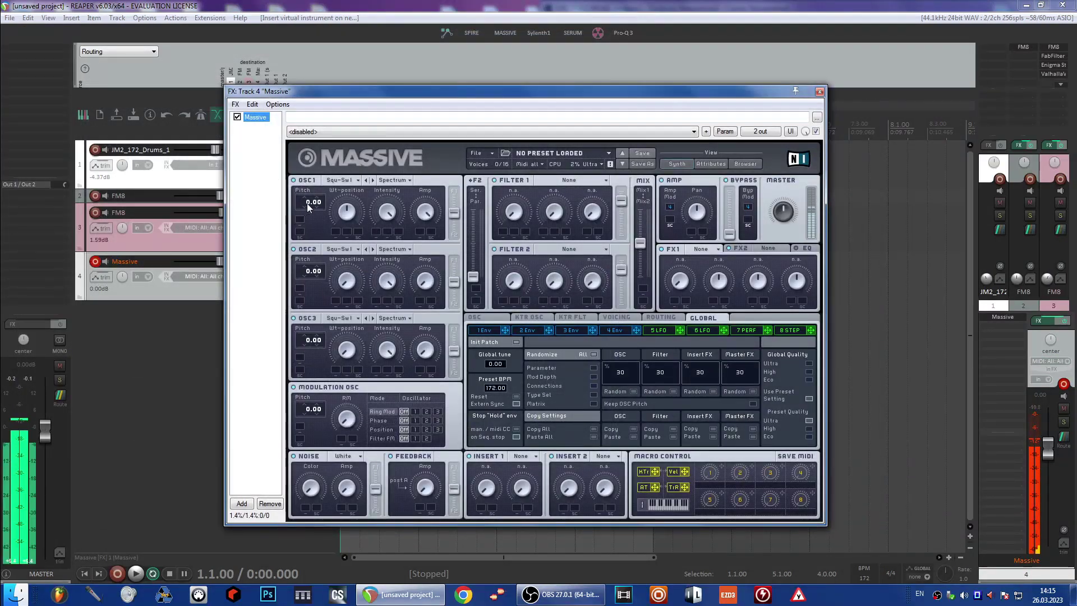
Start a new untitled sound in Massive
{"action": "left_click_drag", "start_coordinate": [310, 95], "coordinate": [487, 112]}
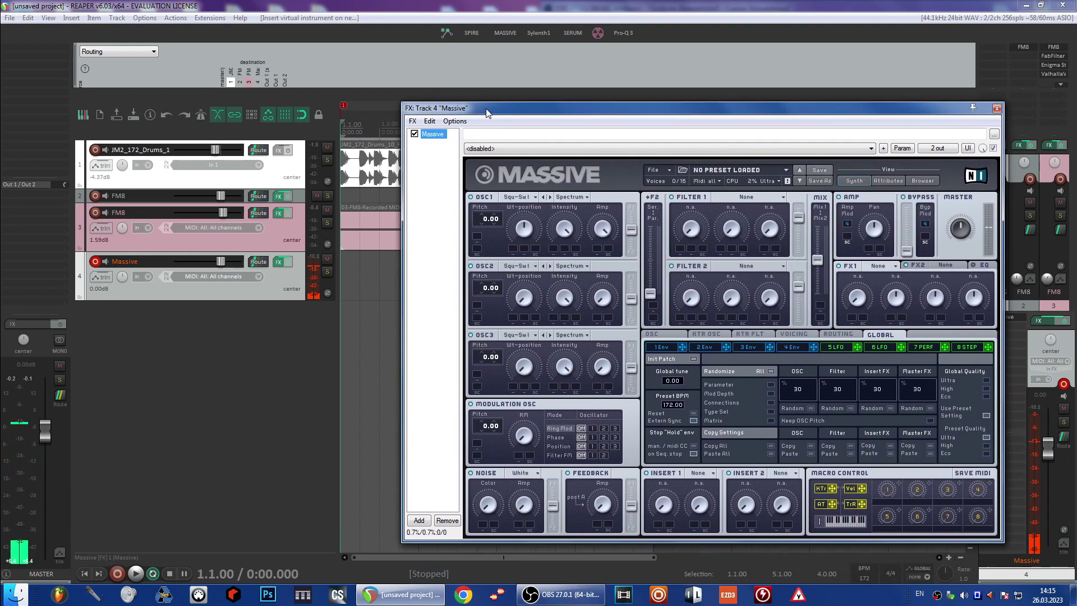
{"action": "left_click", "coordinate": [658, 169]}
{"action": "left_click", "coordinate": [671, 175]}
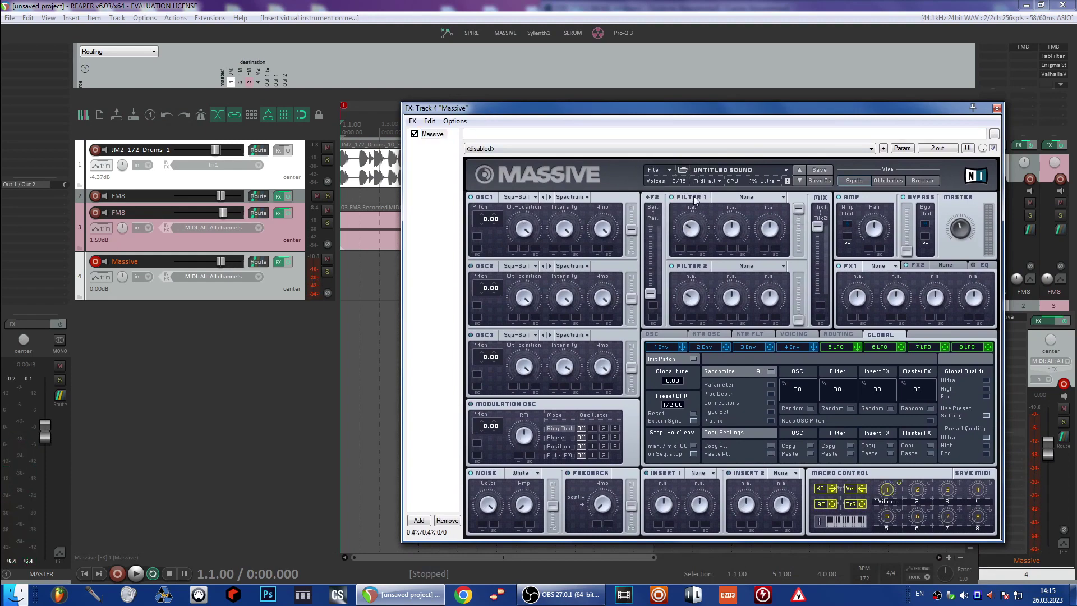
Move the sustained note in the recorded FM8 MIDI item up to F3 and listen to it with the drums
{"action": "left_click", "coordinate": [279, 240]}
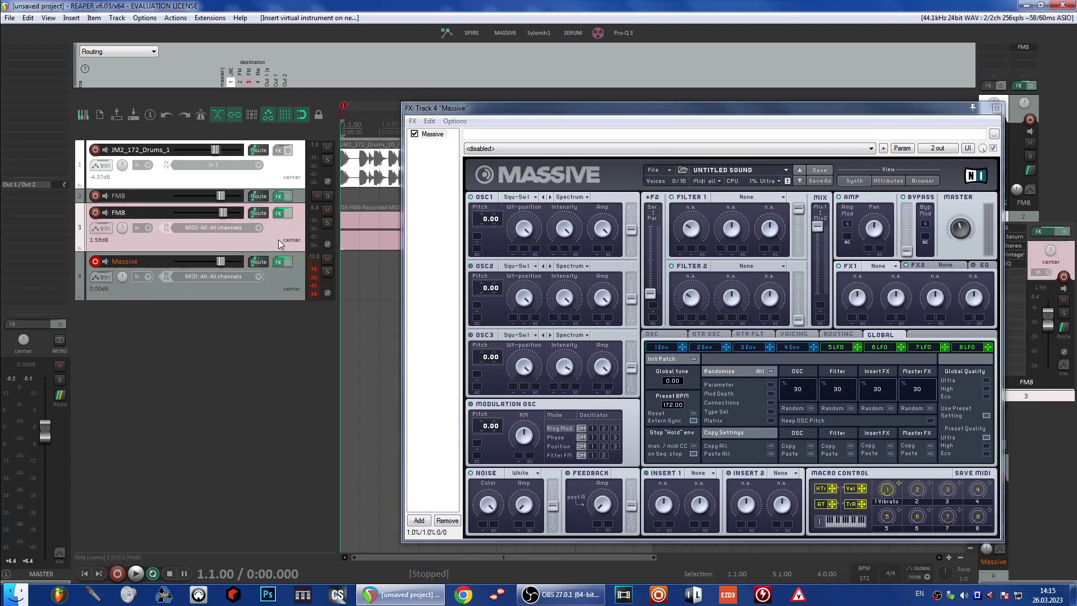
{"action": "double_click", "coordinate": [368, 233]}
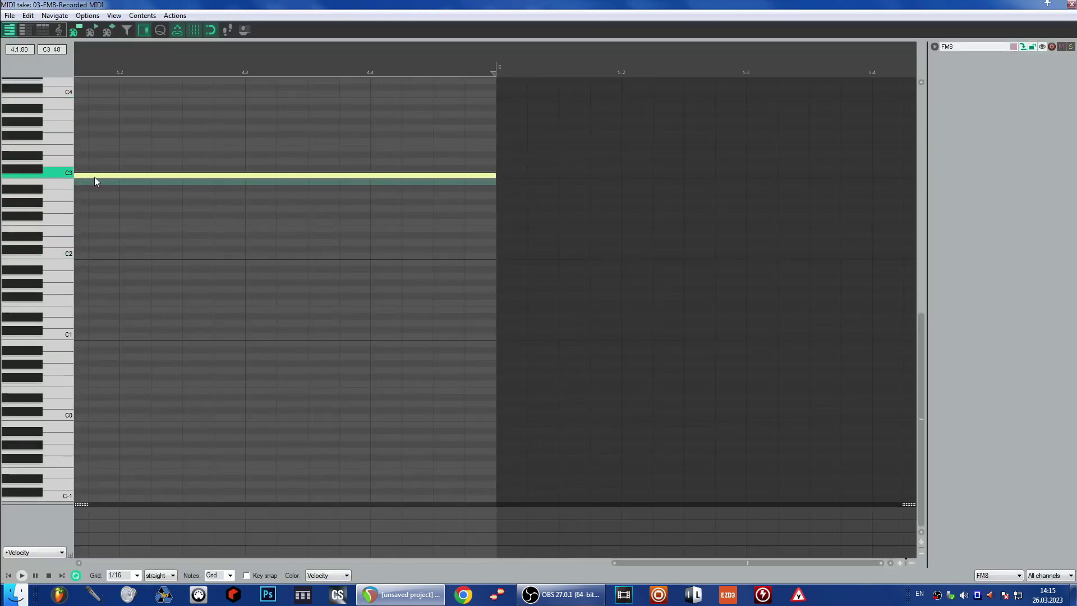
{"action": "left_click_drag", "start_coordinate": [94, 177], "coordinate": [92, 141]}
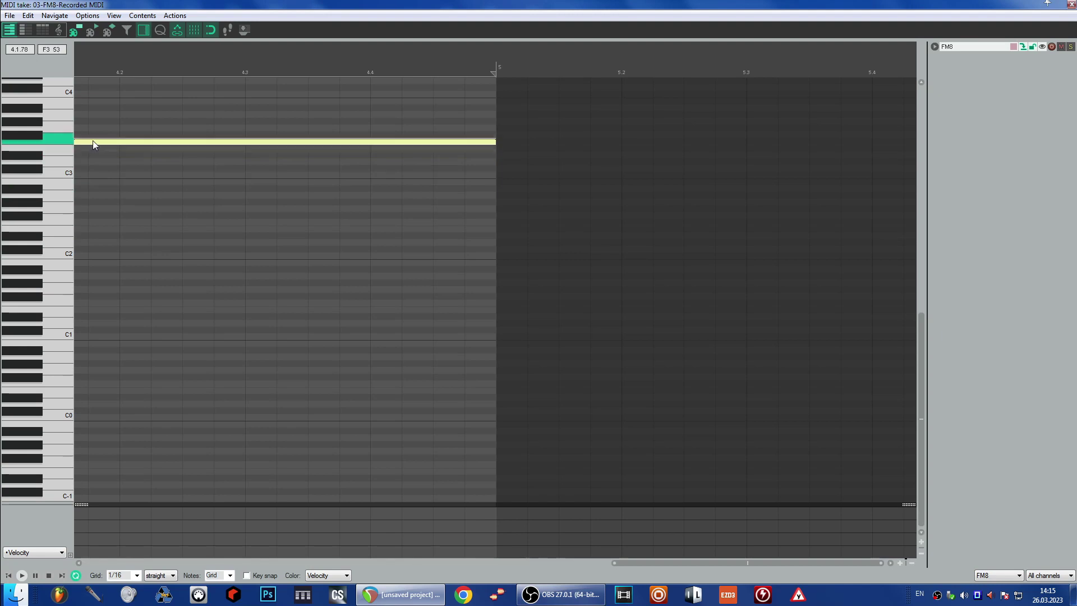
{"action": "scroll", "coordinate": [352, 220], "scroll_direction": "down", "scroll_amount": 6}
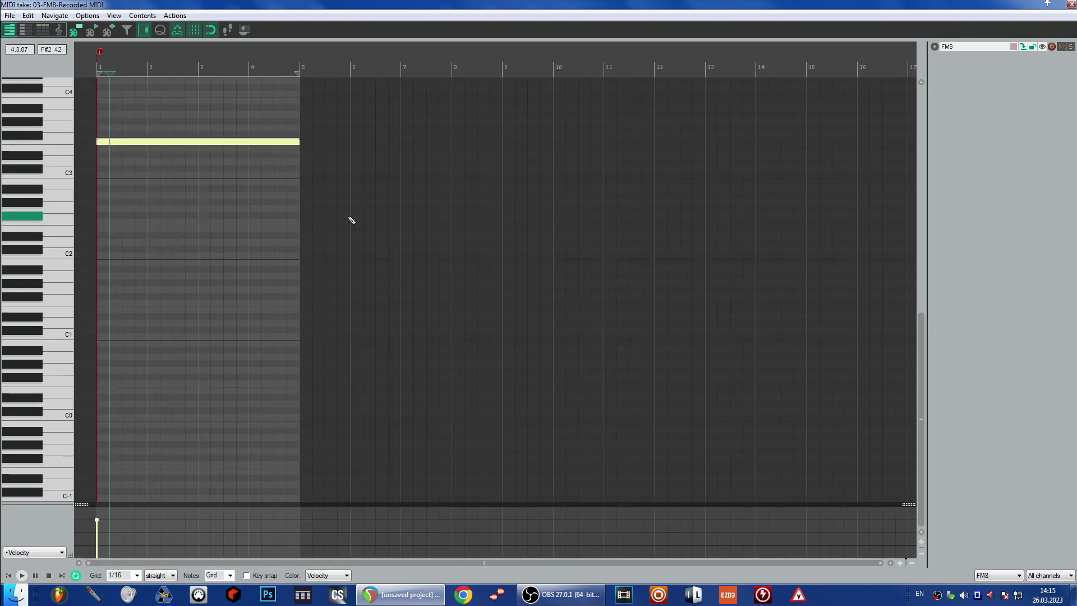
{"action": "key", "text": "Escape"}
{"action": "key", "text": "space"}
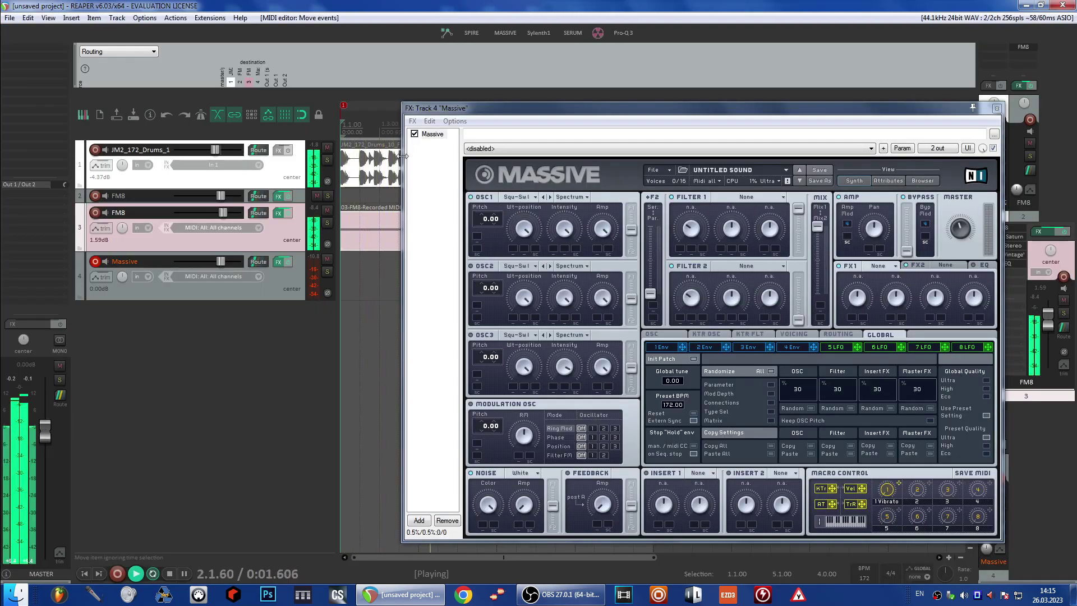
{"action": "left_click_drag", "start_coordinate": [476, 116], "coordinate": [503, 107]}
{"action": "key", "text": "space"}
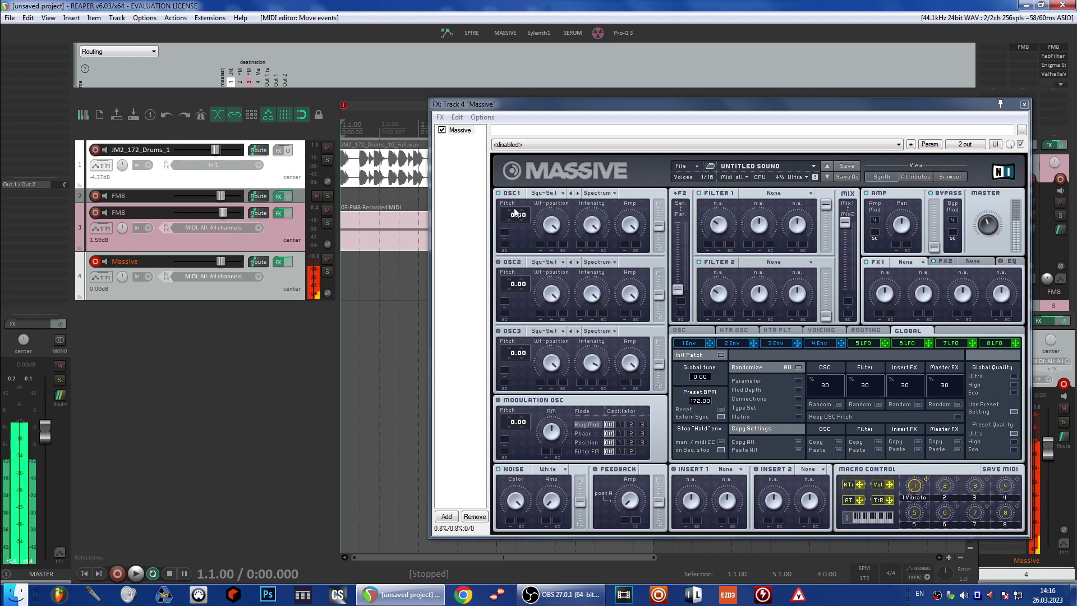
Set oscillator 1 to the Scrap Yard wavetable at pitch -12, route the modulation oscillator's phase modulation to it, and play the loop
{"action": "left_click", "coordinate": [549, 194]}
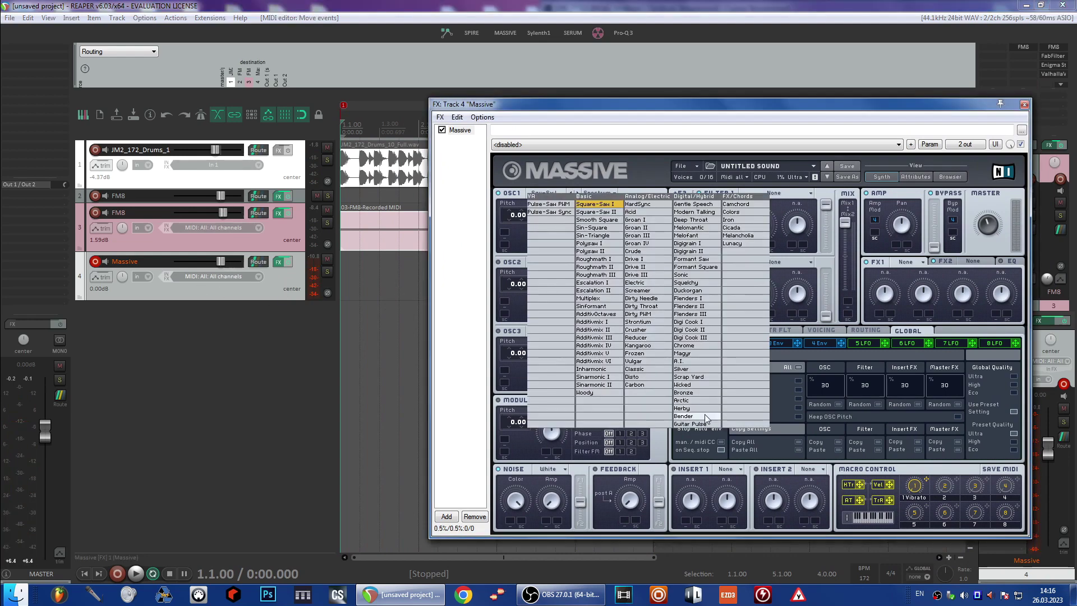
{"action": "left_click", "coordinate": [692, 376]}
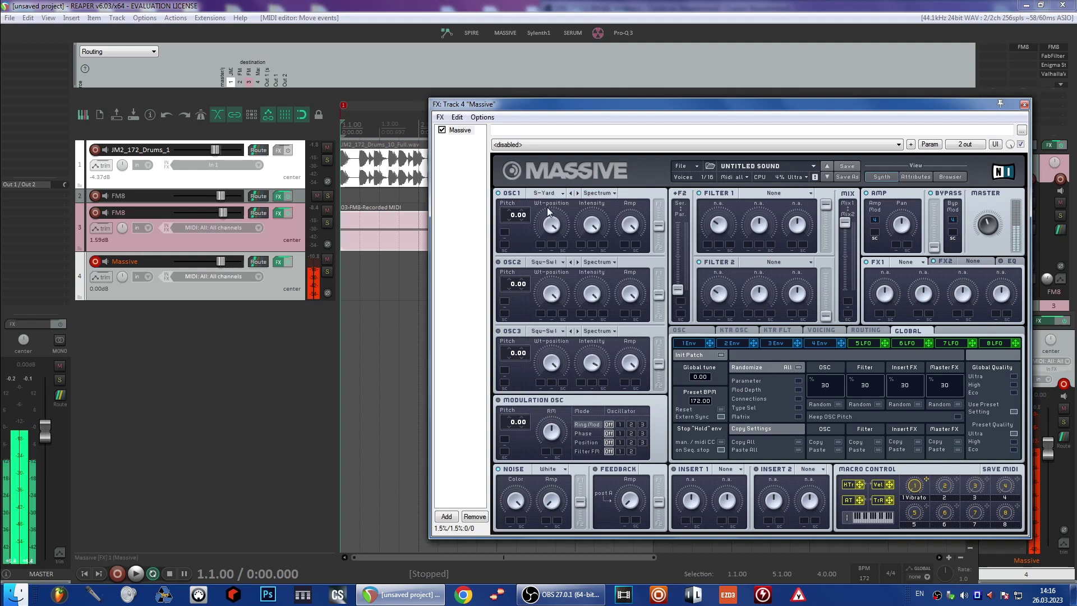
{"action": "left_click", "coordinate": [554, 227]}
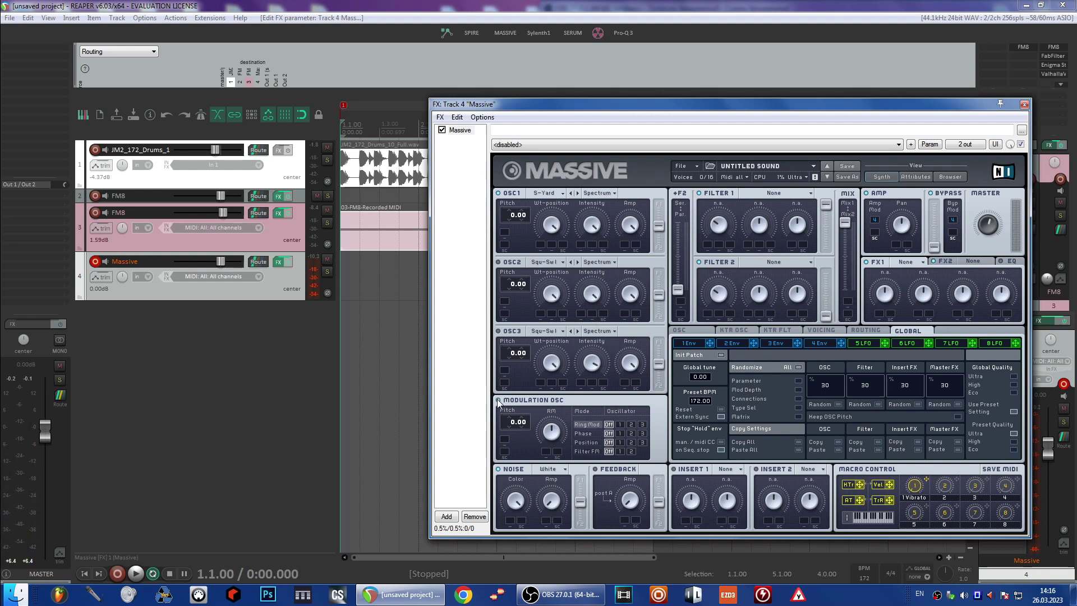
{"action": "left_click", "coordinate": [620, 433]}
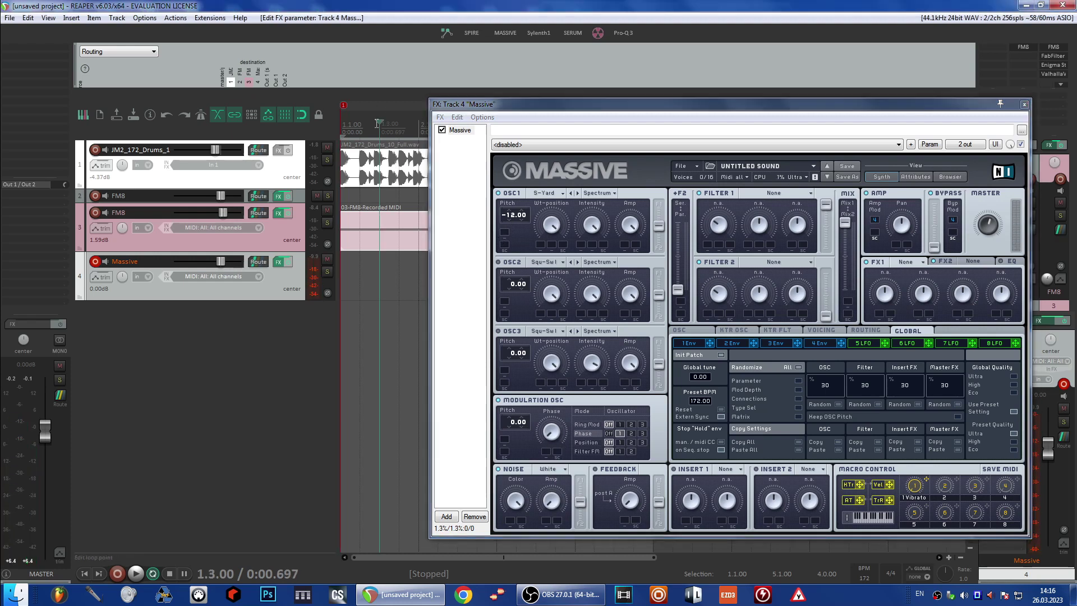
{"action": "key", "text": "space"}
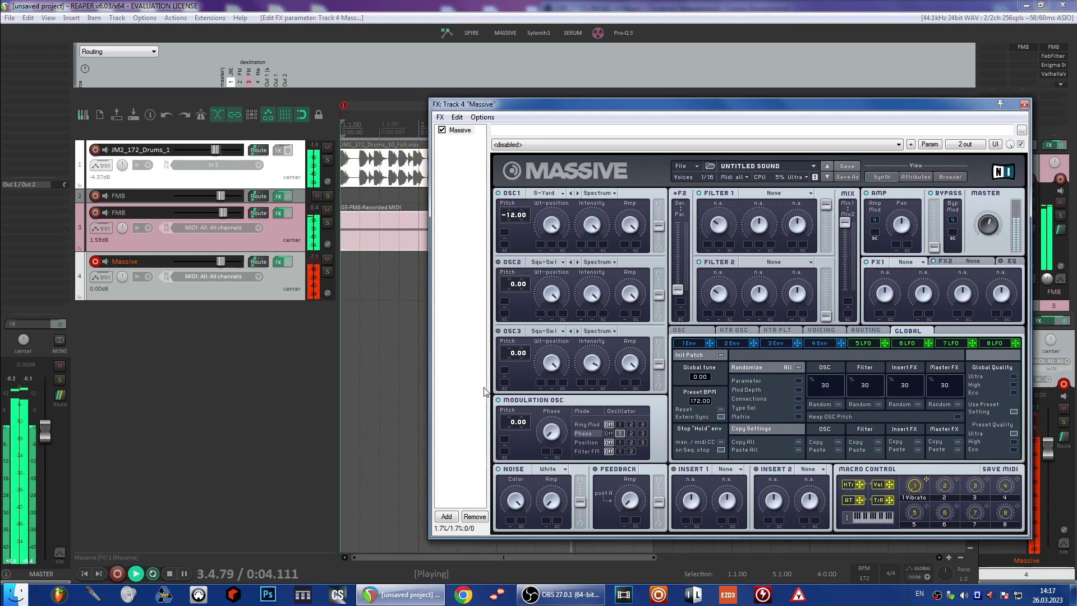
{"action": "key", "text": "space"}
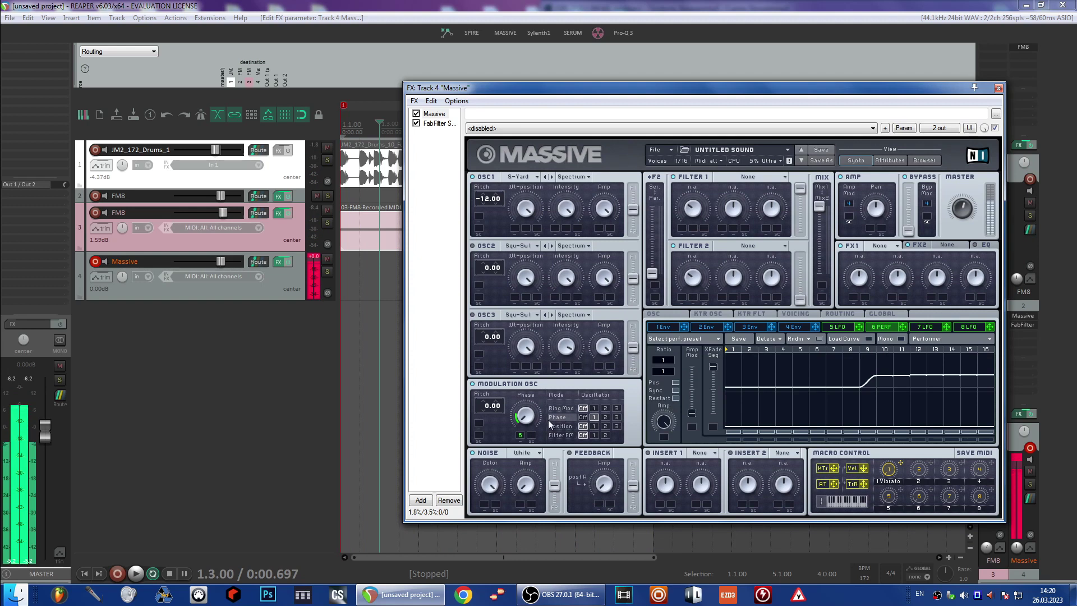
Set the ratio of Performer 6 to 1/8 and play the loop from 1.2.00
{"action": "left_click_drag", "start_coordinate": [663, 371], "coordinate": [677, 360]}
{"action": "scroll", "coordinate": [665, 372], "scroll_direction": "down", "scroll_amount": 4}
{"action": "left_click", "coordinate": [368, 122]}
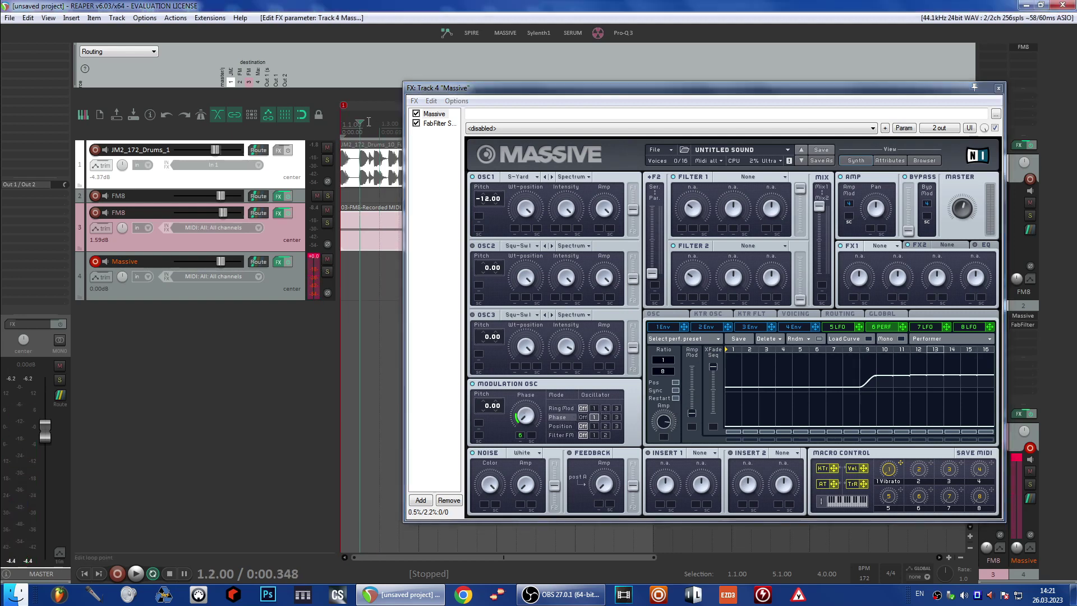
{"action": "key", "text": "space"}
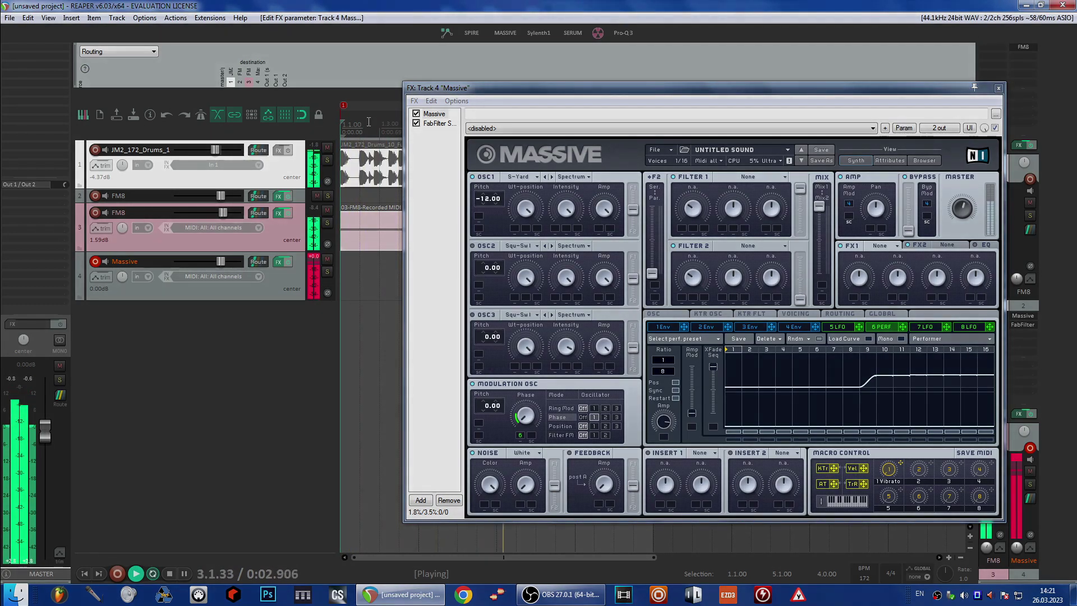
Set Massive's filter 1 to the Scream type
{"action": "left_click", "coordinate": [741, 177]}
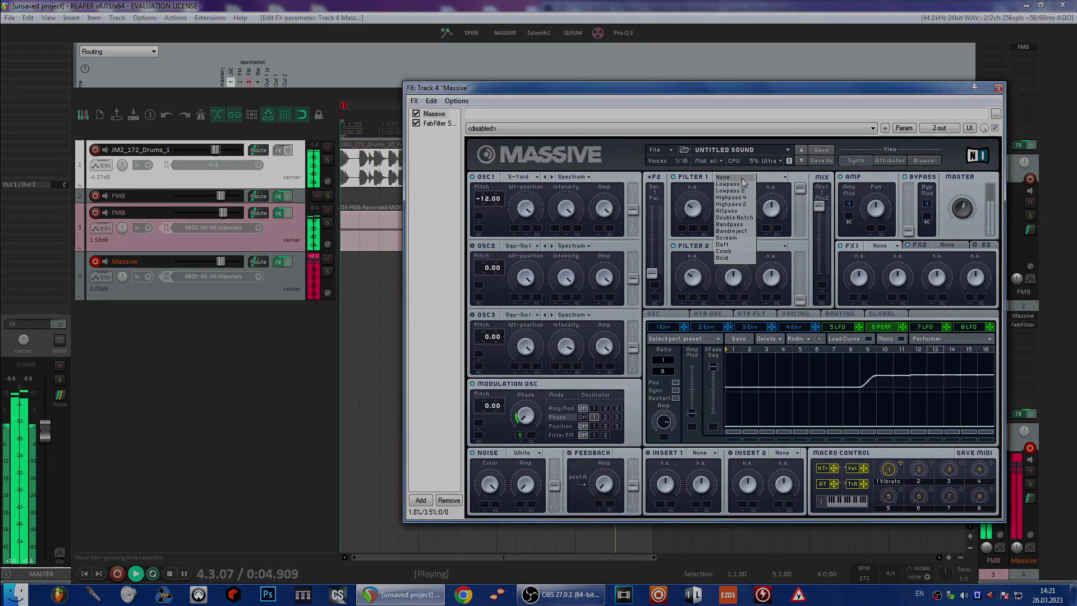
{"action": "left_click", "coordinate": [726, 237]}
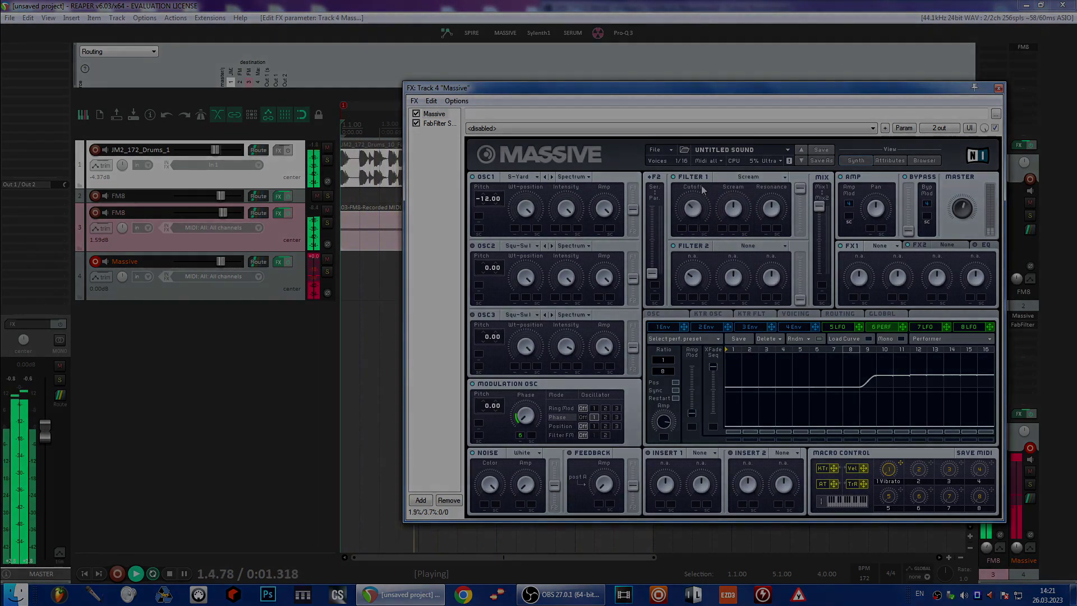